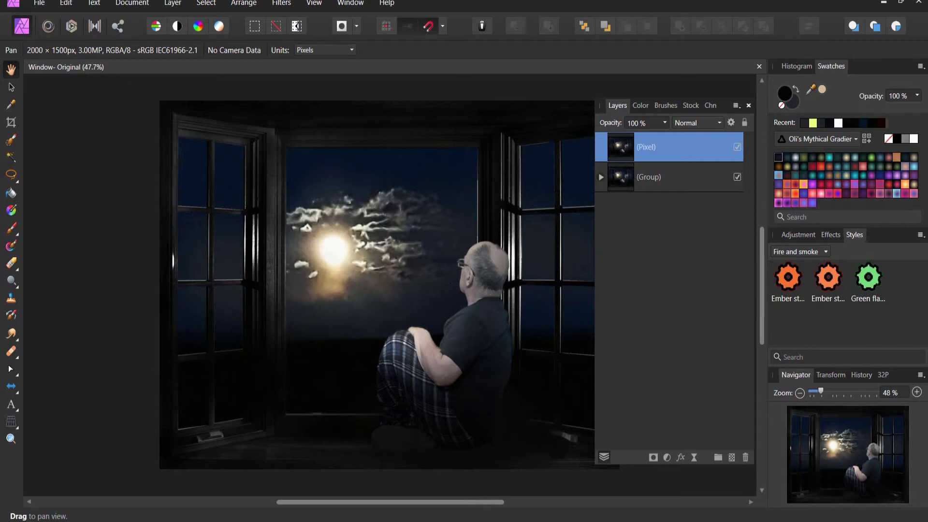
- Hide and lock the flattened pixel layer above the group, and expand the group to show its layers
left_click(738, 146)
double_click(684, 147)
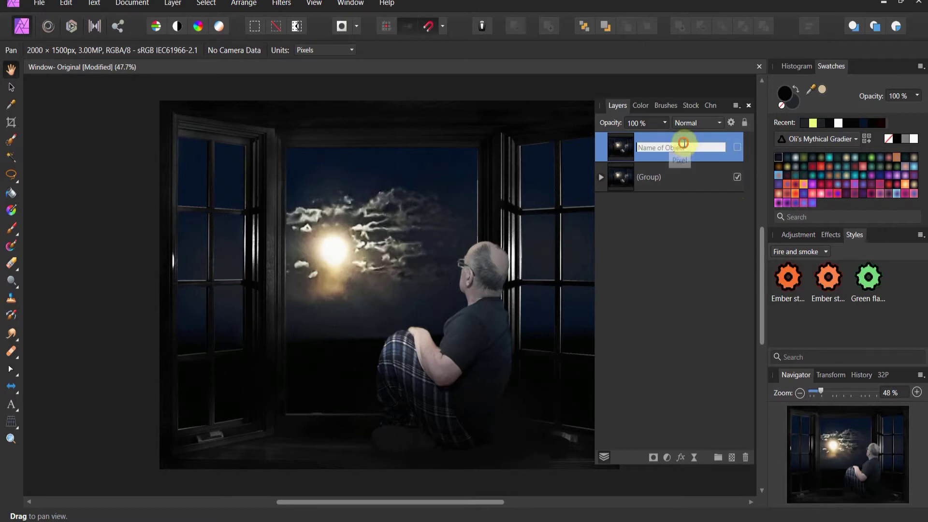
left_click(746, 124)
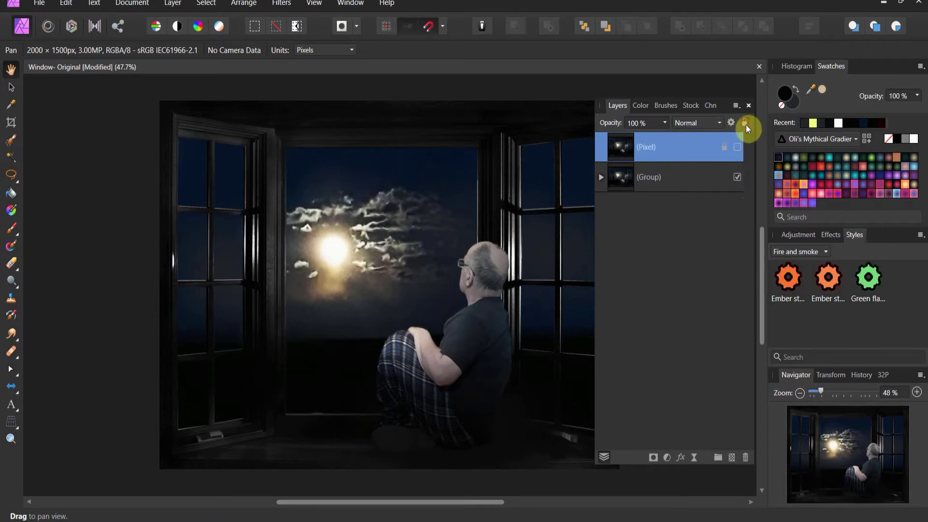
left_click(600, 178)
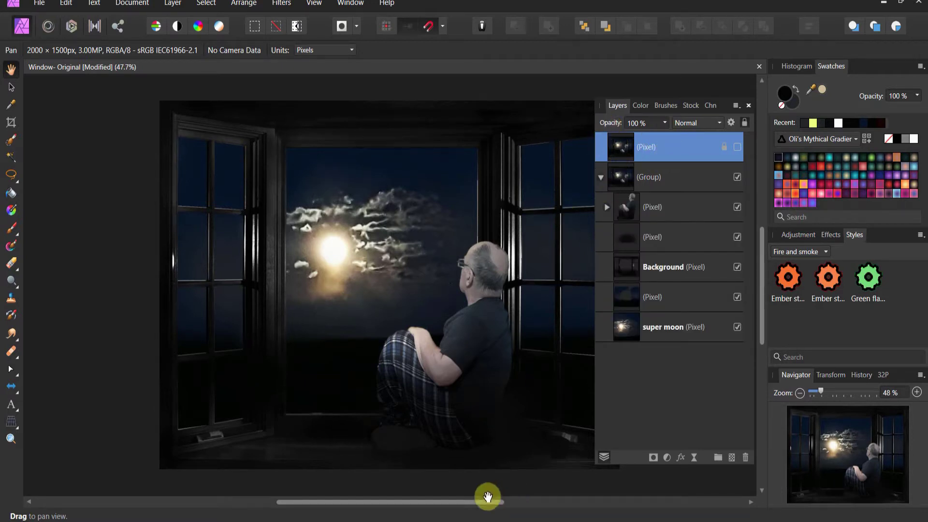
- Move the seated man toward the lower-right corner of the picture and enlarge him slightly
left_click(10, 438)
left_click_drag(195, 387, 139, 379)
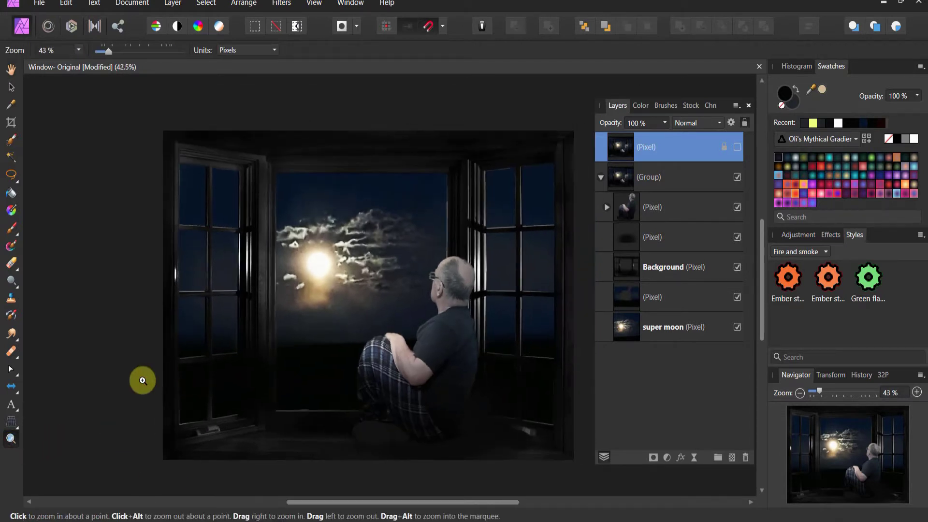
left_click_drag(307, 501, 355, 500)
scroll(356, 470, "down", 2)
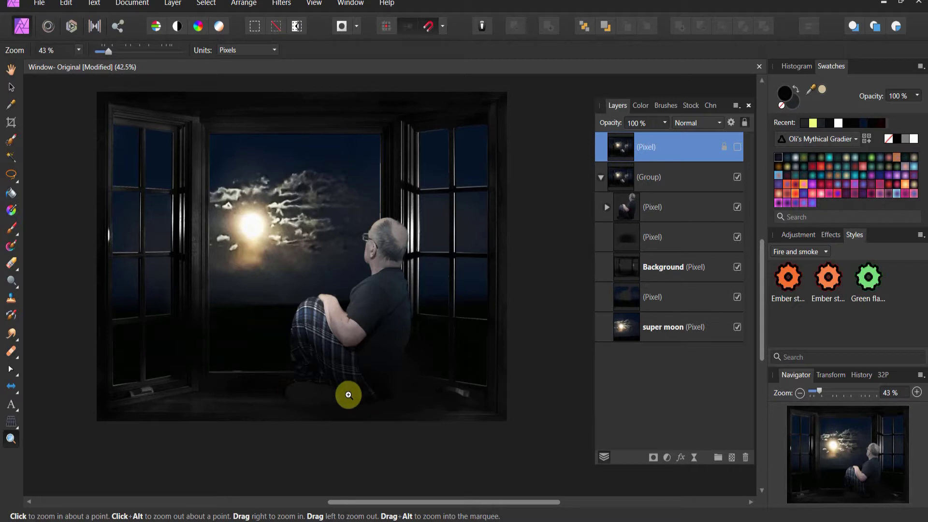
left_click(737, 237)
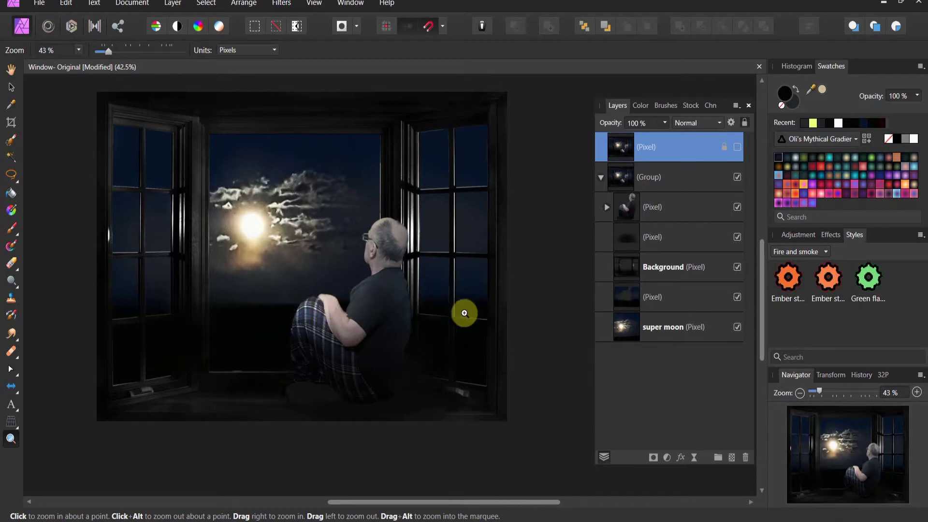
left_click(630, 207)
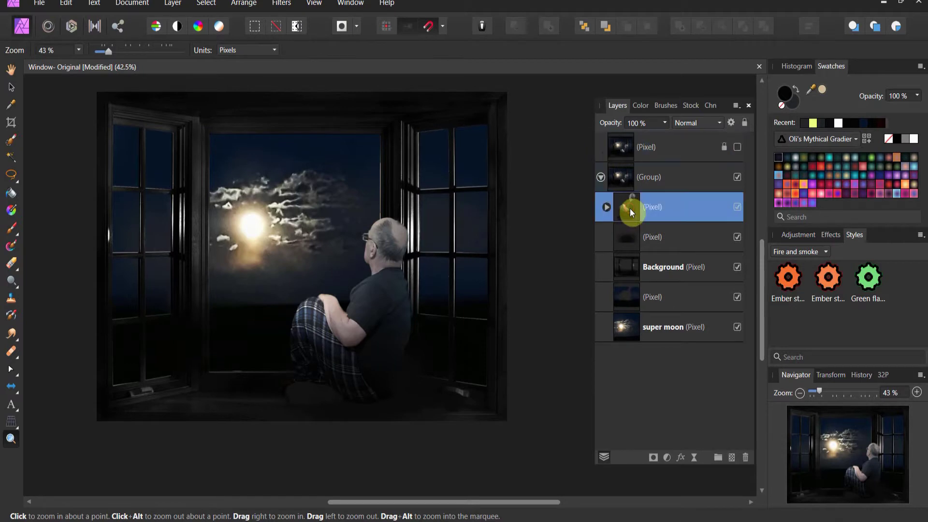
left_click(11, 88)
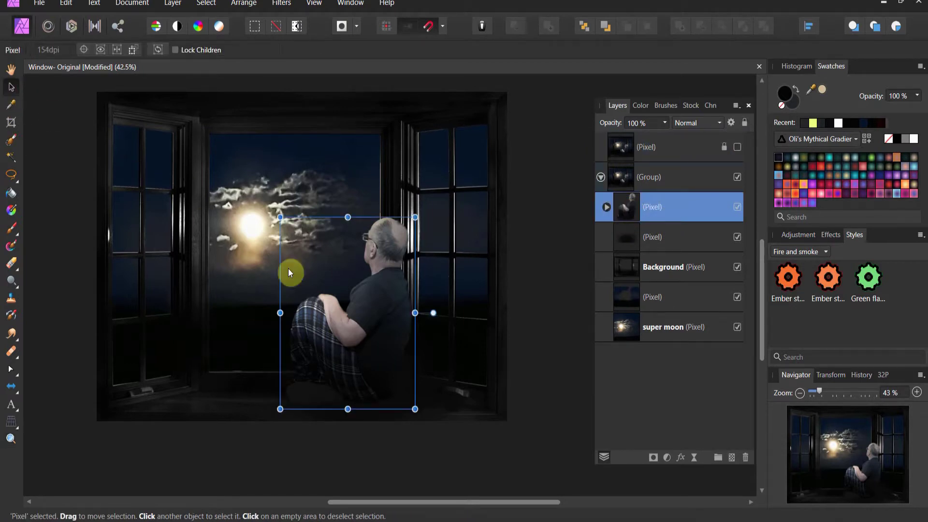
left_click_drag(355, 324, 433, 352)
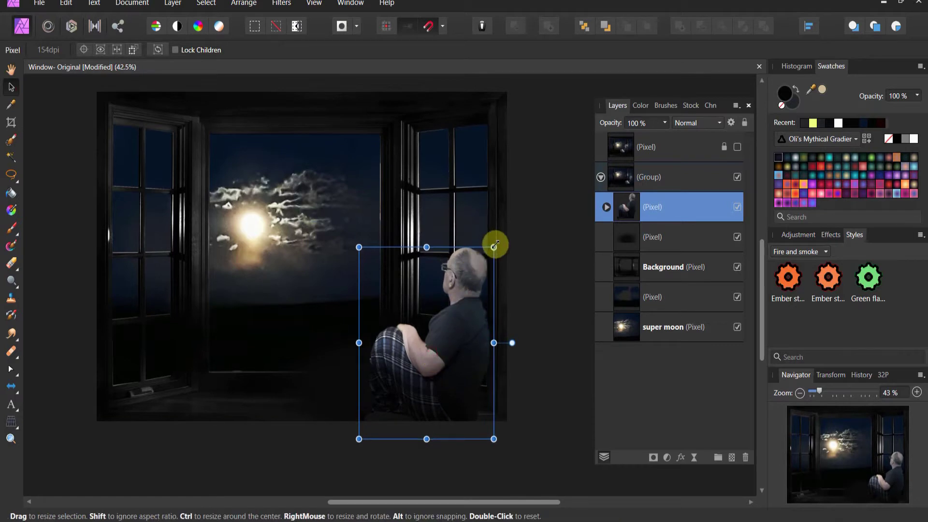
mouse_move(494, 248)
left_mouse_down()
mouse_move(510, 228)
mouse_move(503, 235)
left_mouse_up()
left_click_drag(437, 344, 431, 346)
left_click(528, 224)
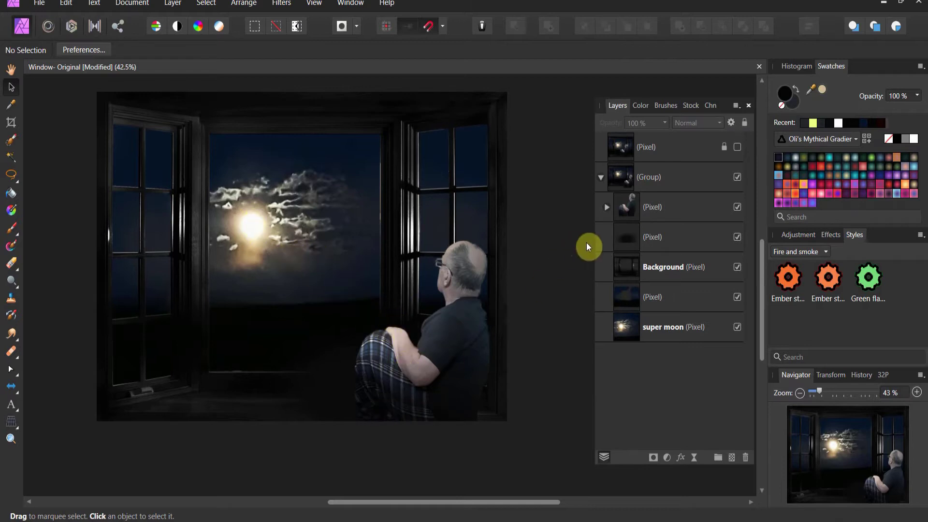
- Delete the dark shadow layer beneath the man, and enlarge him a little more in the lower-right corner
left_click(621, 240)
key("Delete")
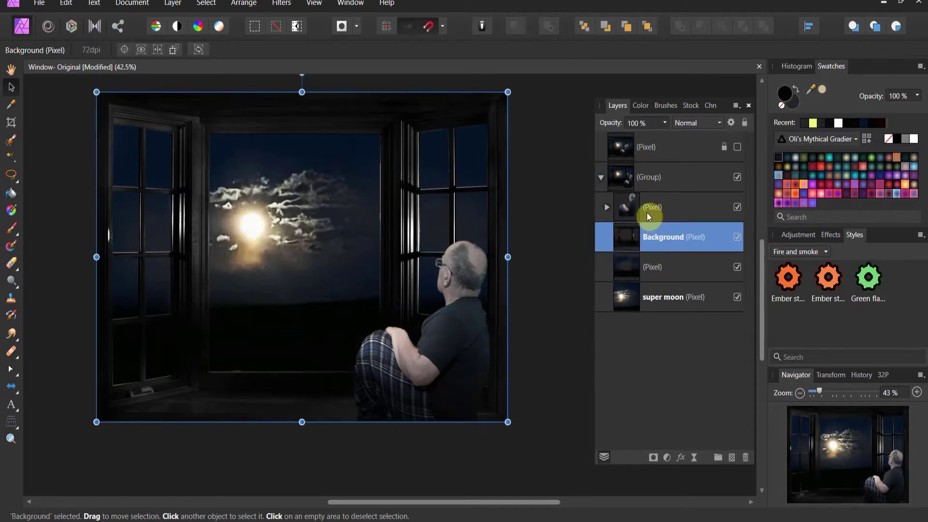
left_click(631, 209)
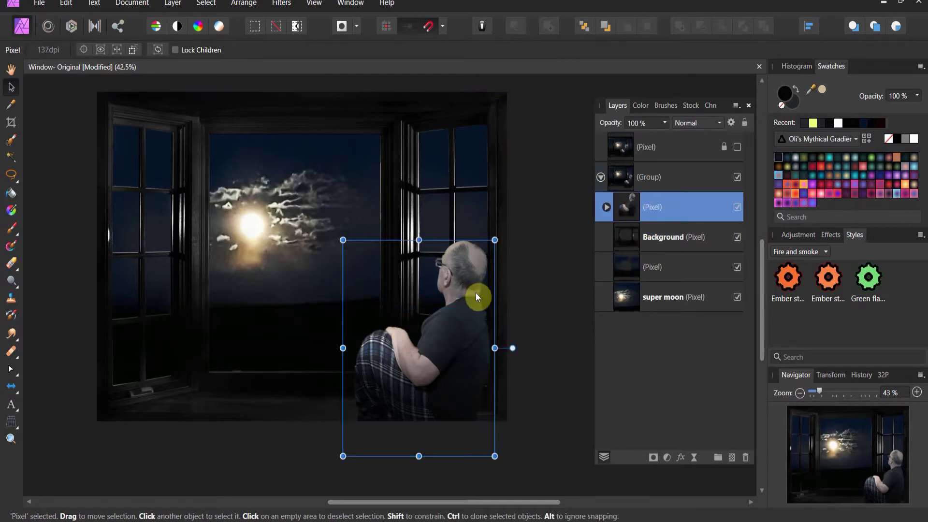
left_click_drag(496, 241, 498, 239)
left_click_drag(454, 334, 452, 338)
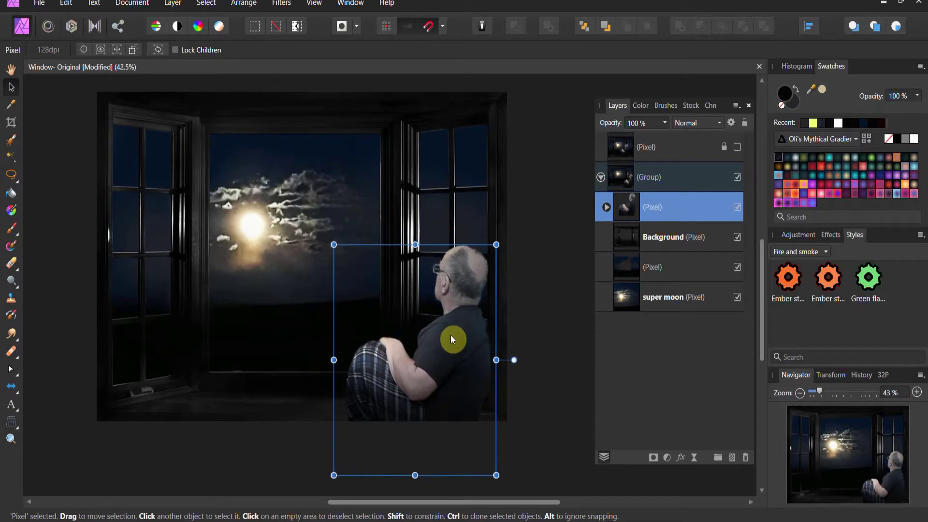
left_click(538, 347)
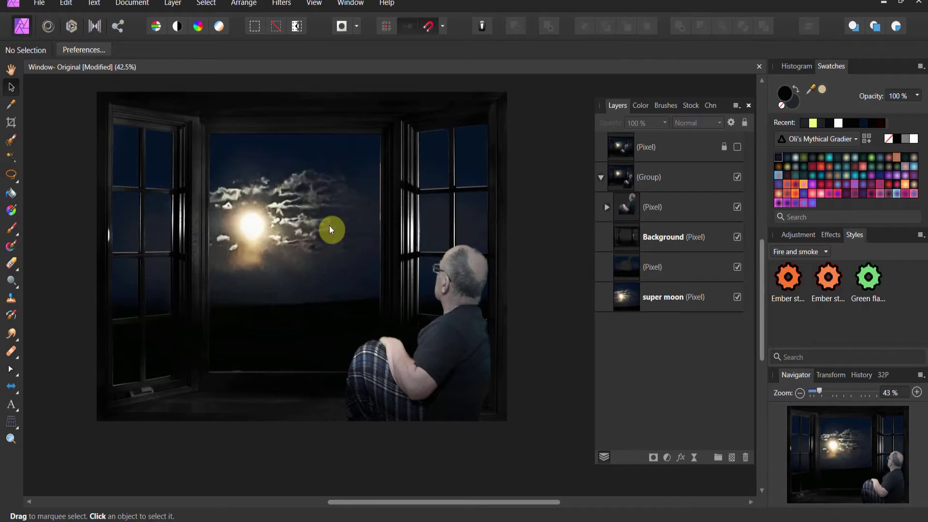
- Duplicate the super moon layer and place the copy behind the panes of the right window
left_click(617, 301)
right_click(617, 299)
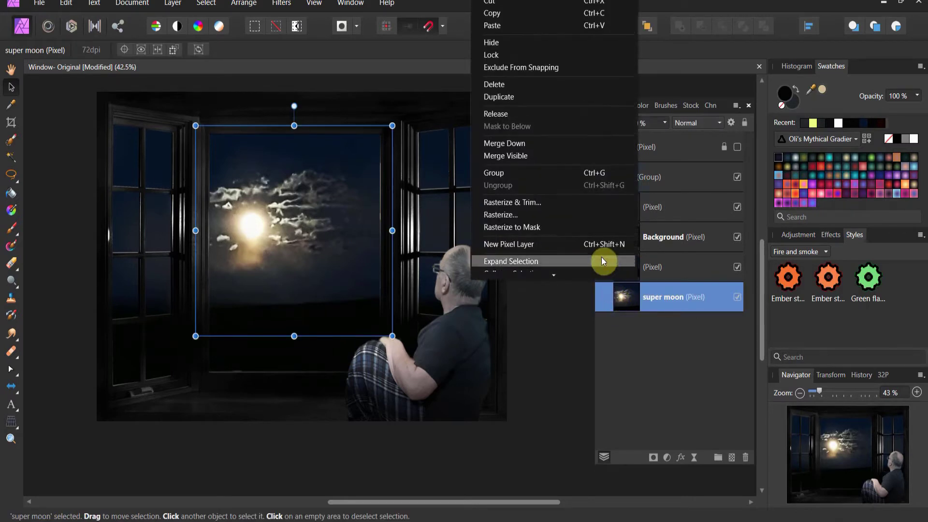
left_click(589, 99)
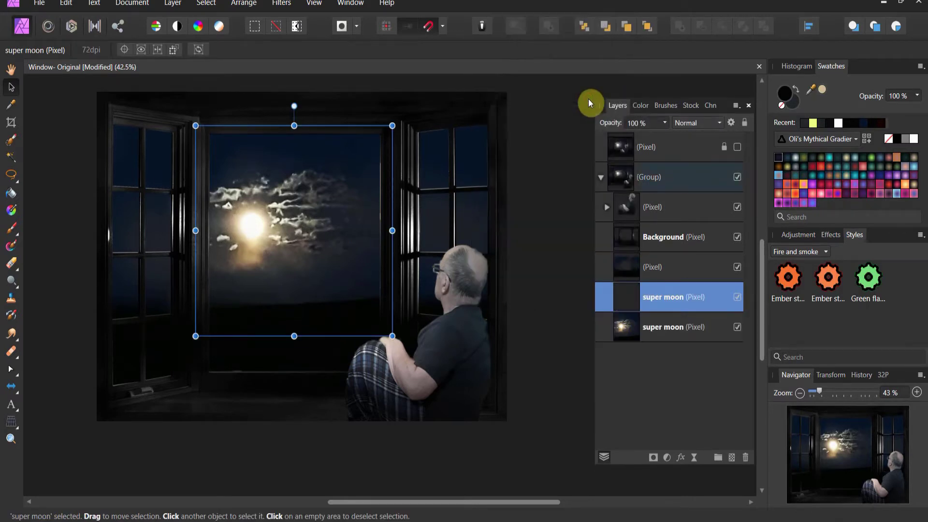
left_click_drag(265, 213, 422, 211)
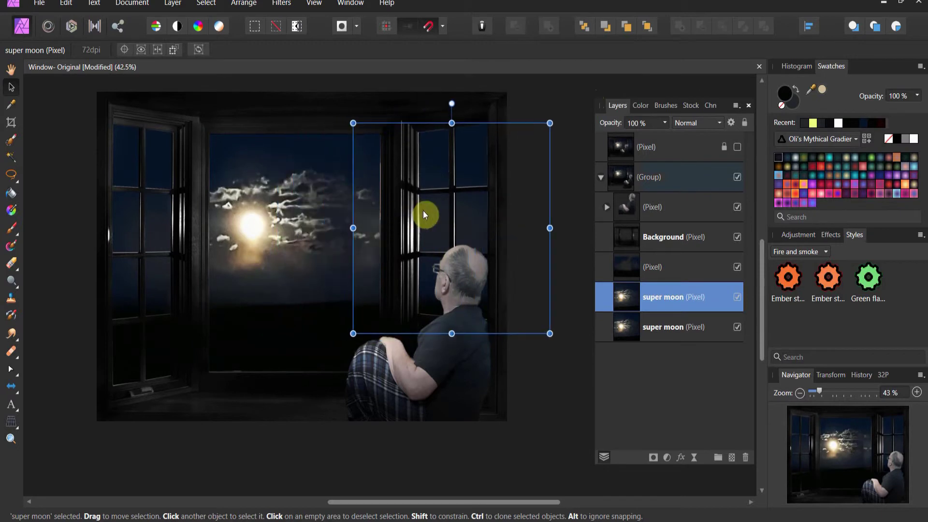
- Duplicate the shifted super moon layer again and place the copy behind the left window, rotated about 180°
right_click(617, 300)
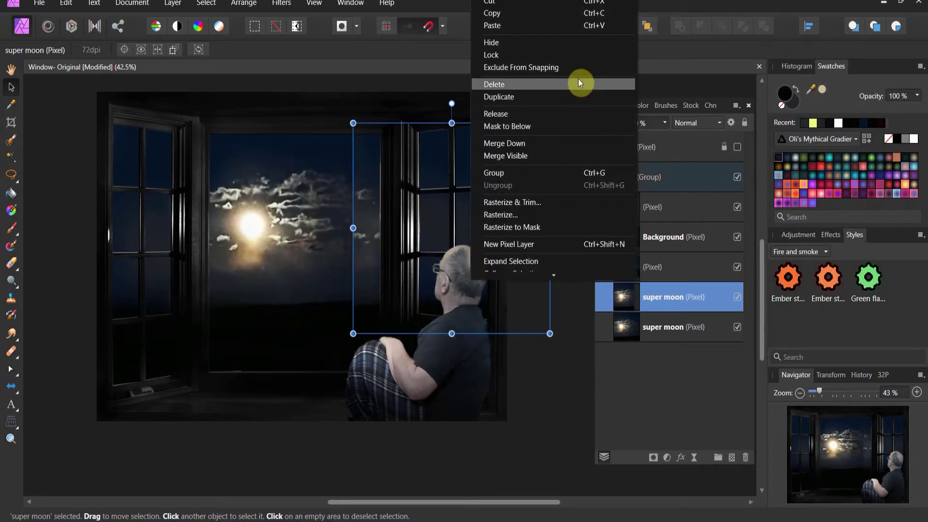
left_click(579, 97)
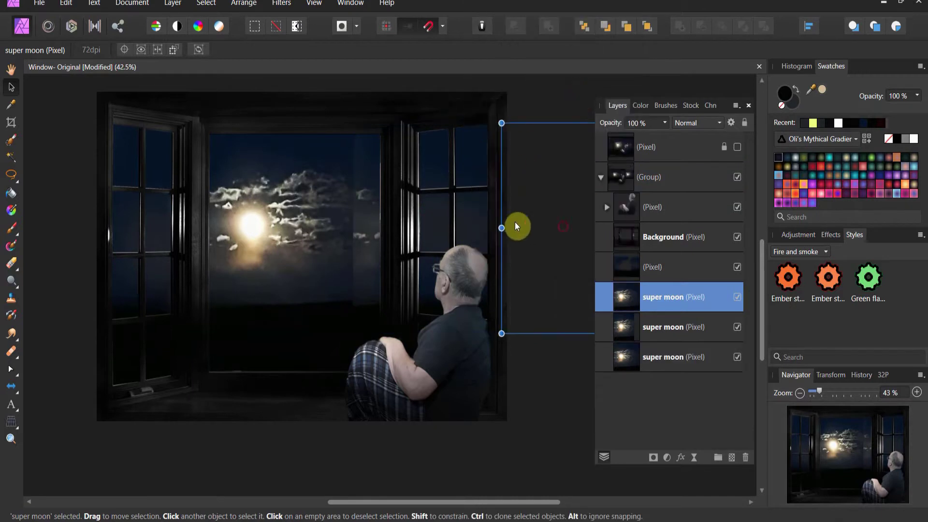
left_click_drag(515, 222, 92, 222)
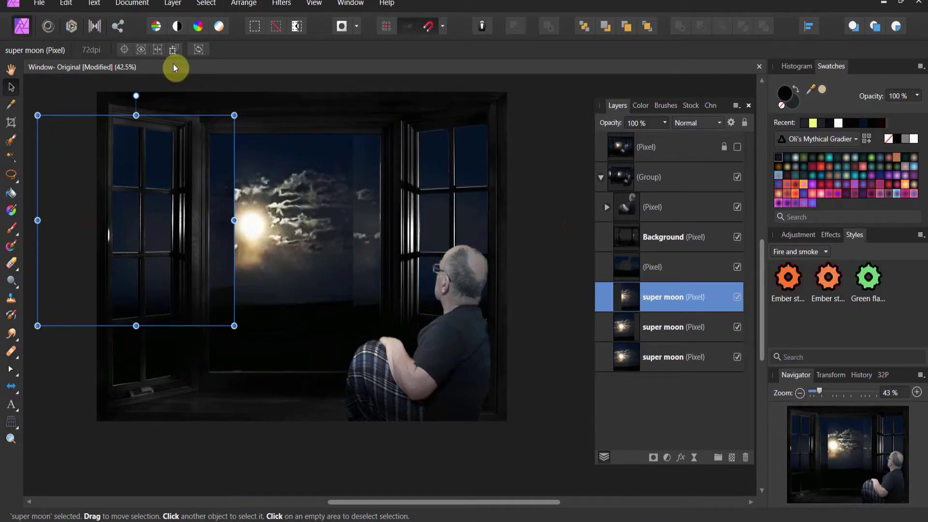
left_click_drag(136, 95, 141, 315)
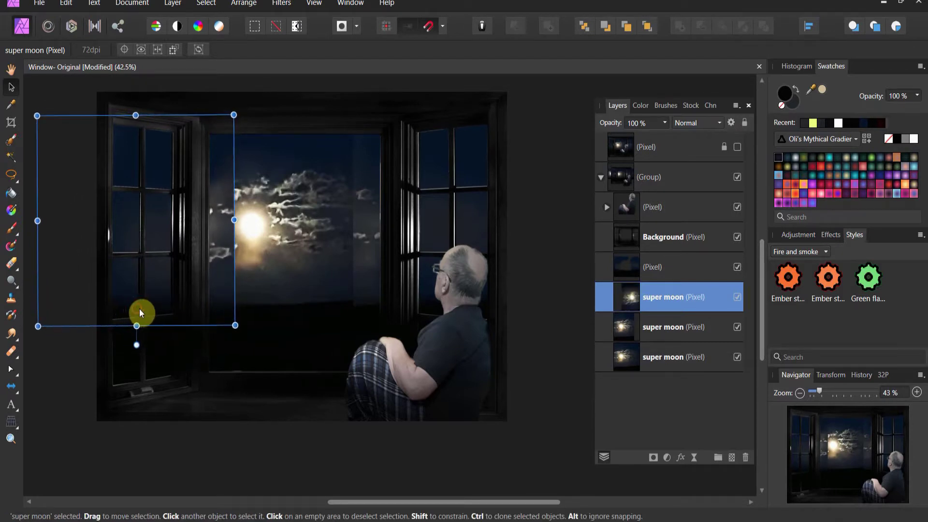
- Raise the rotated super moon copy above the unnamed pixel layer, and fine-tune its position and rotation behind the left window
left_click(634, 268)
left_click_drag(634, 299, 628, 257)
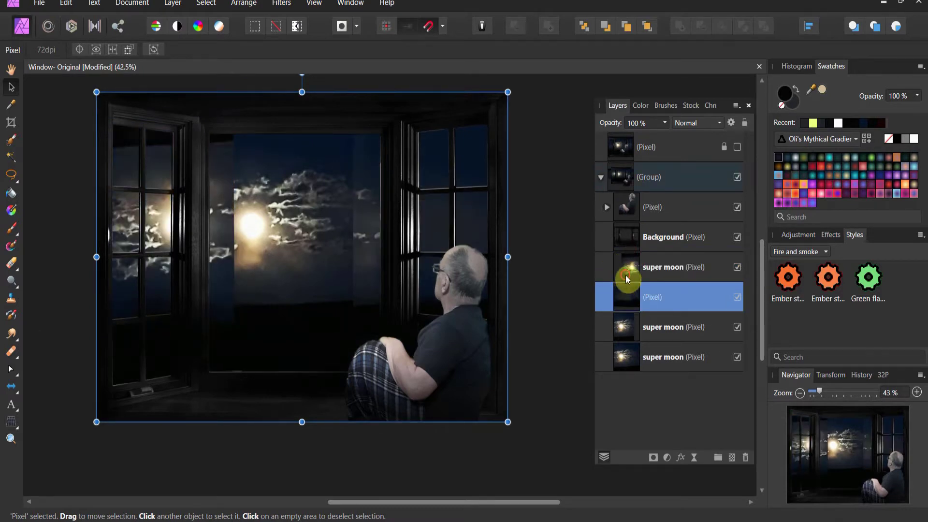
left_click(626, 274)
mouse_move(155, 238)
left_mouse_down()
mouse_move(129, 228)
mouse_move(164, 238)
left_mouse_up()
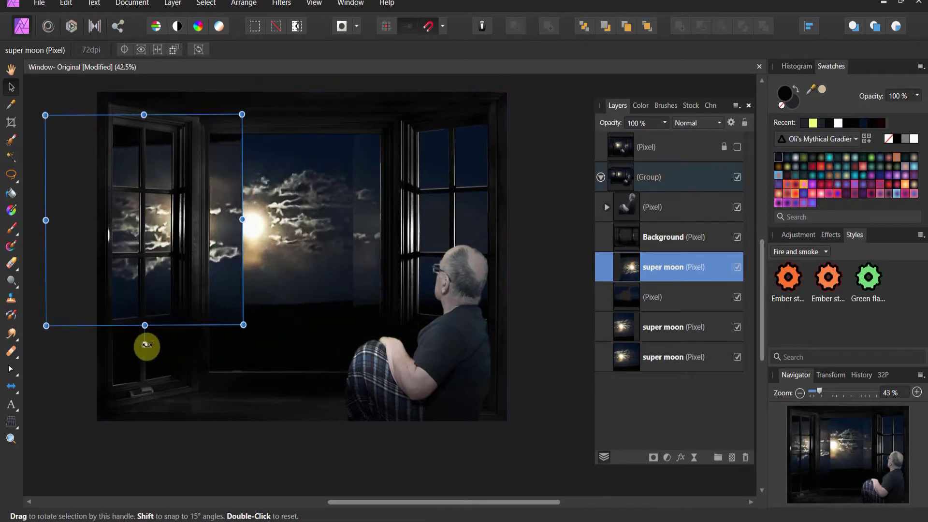
left_click_drag(147, 345, 145, 344)
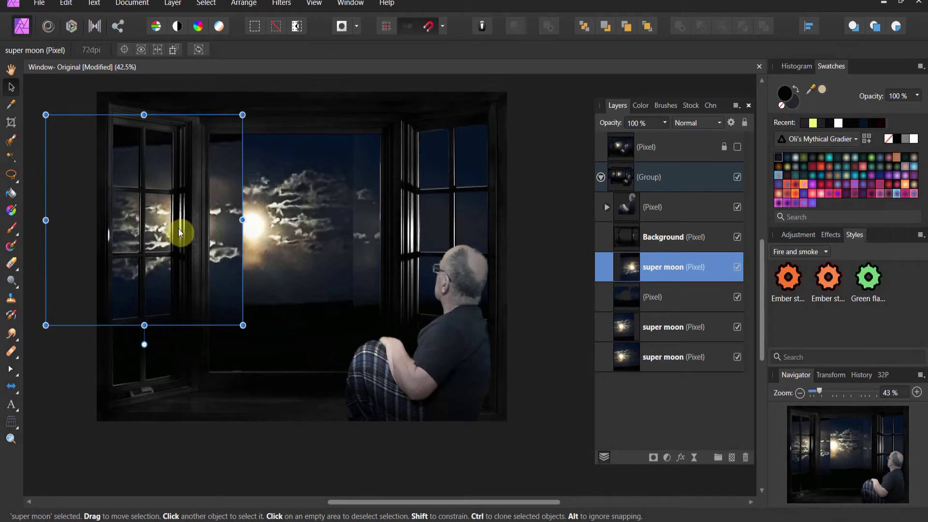
- Add a mask to the rotated super moon copy and pick the soft 16 px Basic brush for painting in black
left_click(654, 457)
left_click(607, 267)
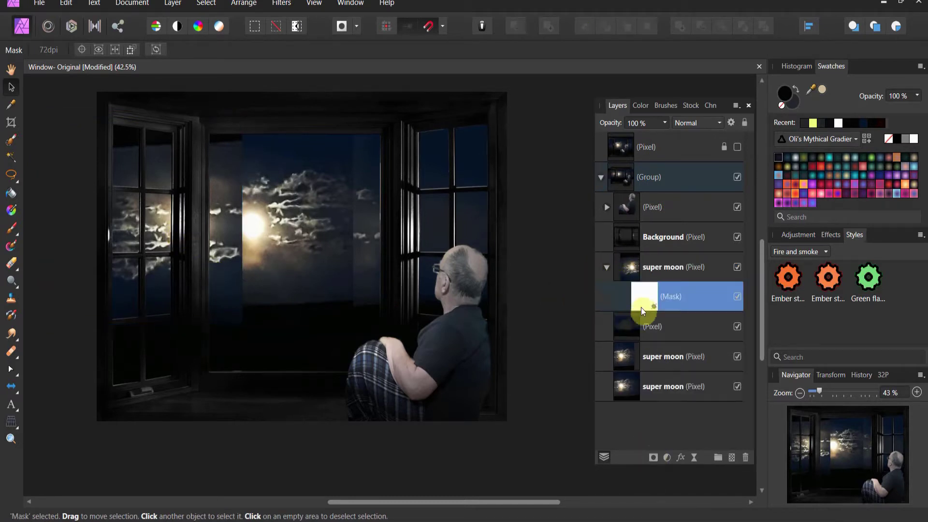
left_click(16, 223)
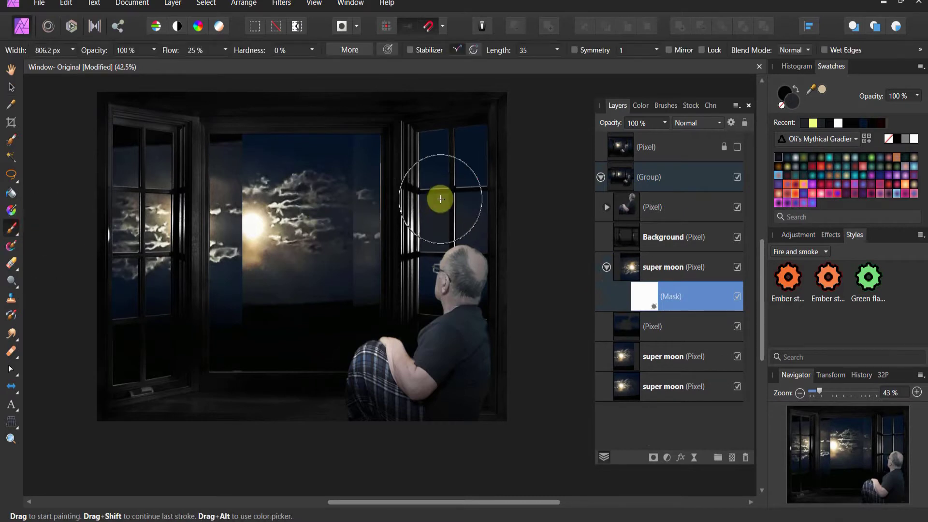
left_click(666, 105)
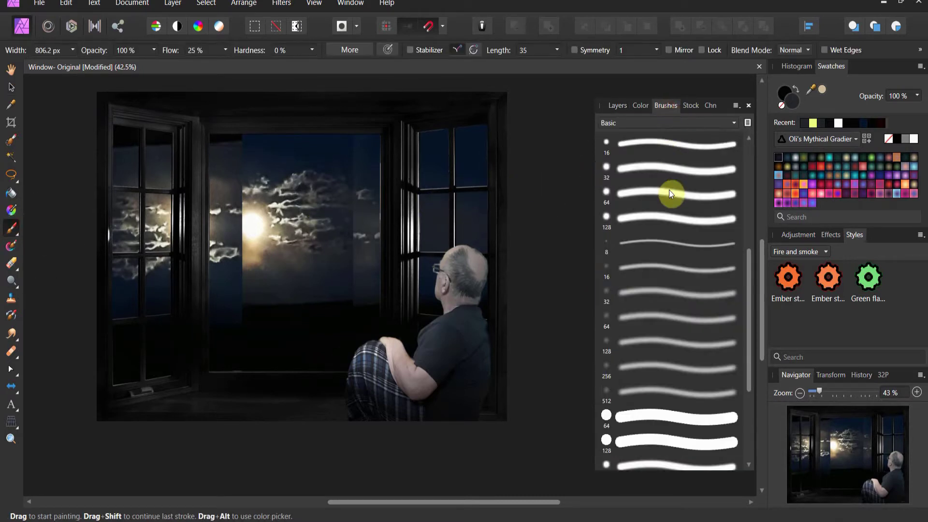
left_click(661, 271)
left_click(711, 105)
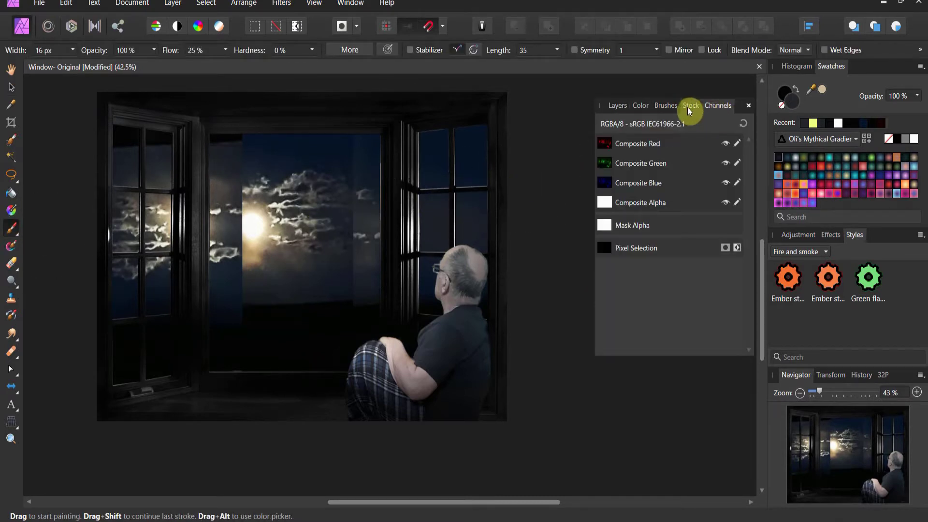
left_click(643, 106)
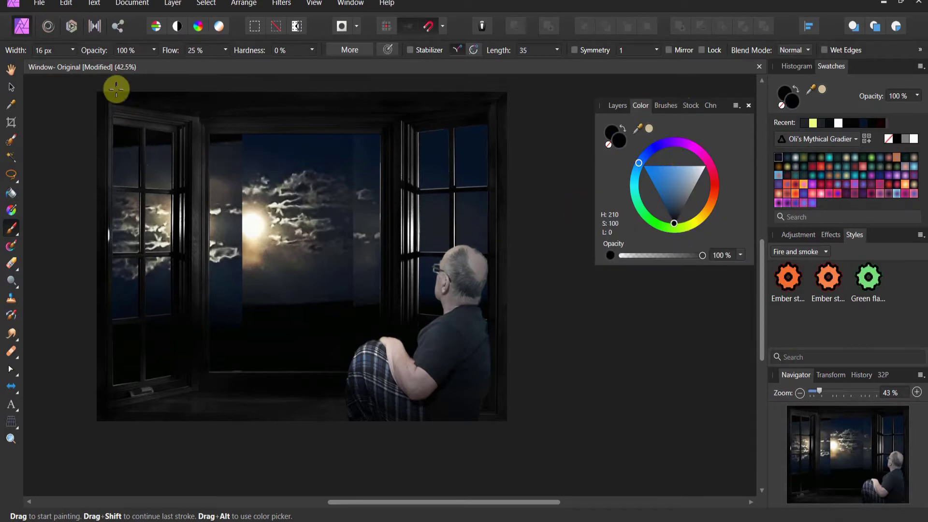
- Enlarge the brush to 398.3 px and paint black on the mask to hide the copy's moon and hard edges around the left window
key("bracketright")
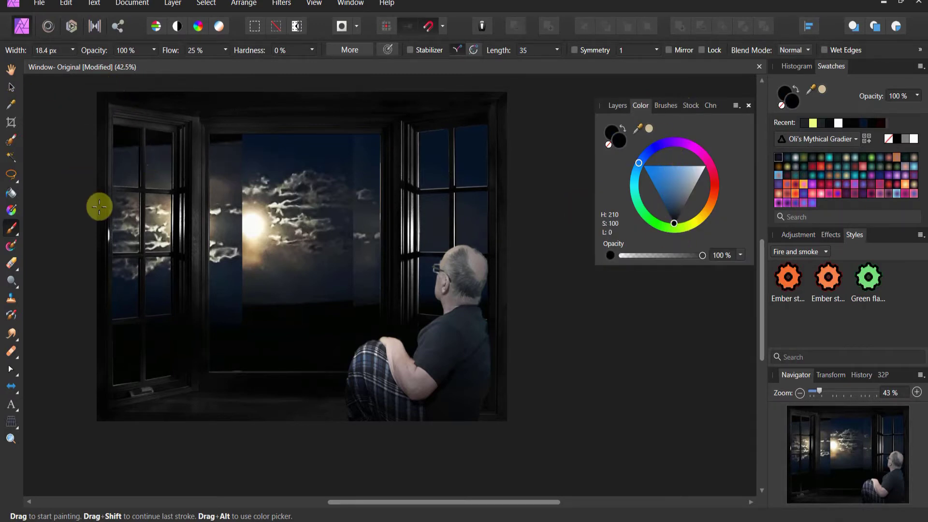
key("bracketright")
key("bracketright")
key("bracketright")
key("bracketright")
key("bracketright")
key("bracketright")
key("bracketright")
key("bracketright")
left_click(622, 106)
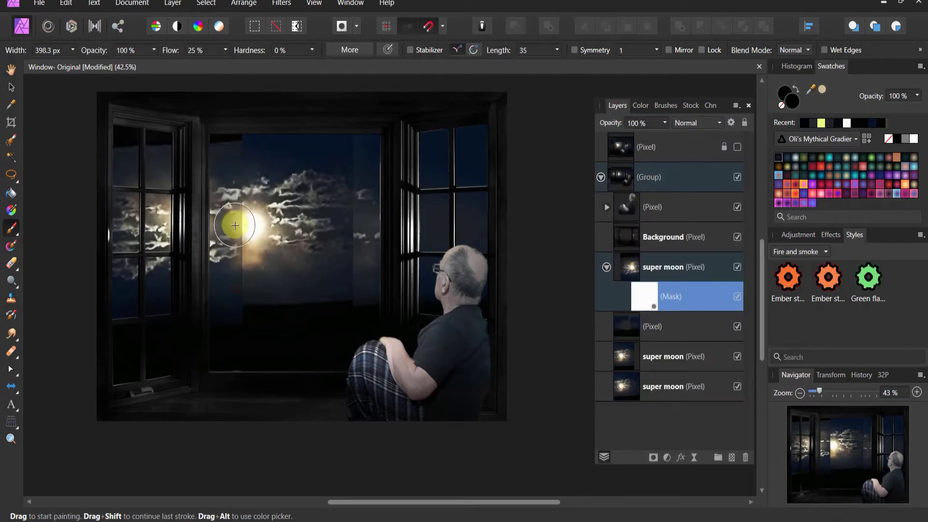
mouse_move(235, 225)
left_mouse_down()
mouse_move(219, 148)
mouse_move(222, 217)
mouse_move(249, 327)
mouse_move(254, 310)
mouse_move(234, 292)
mouse_move(232, 255)
mouse_move(226, 269)
mouse_move(232, 203)
mouse_move(222, 243)
mouse_move(179, 269)
mouse_move(171, 177)
left_mouse_up()
mouse_move(162, 170)
left_mouse_down()
mouse_move(140, 202)
mouse_move(161, 229)
mouse_move(178, 207)
mouse_move(177, 136)
mouse_move(163, 147)
mouse_move(103, 142)
mouse_move(172, 170)
mouse_move(194, 215)
mouse_move(184, 287)
mouse_move(143, 310)
left_mouse_up()
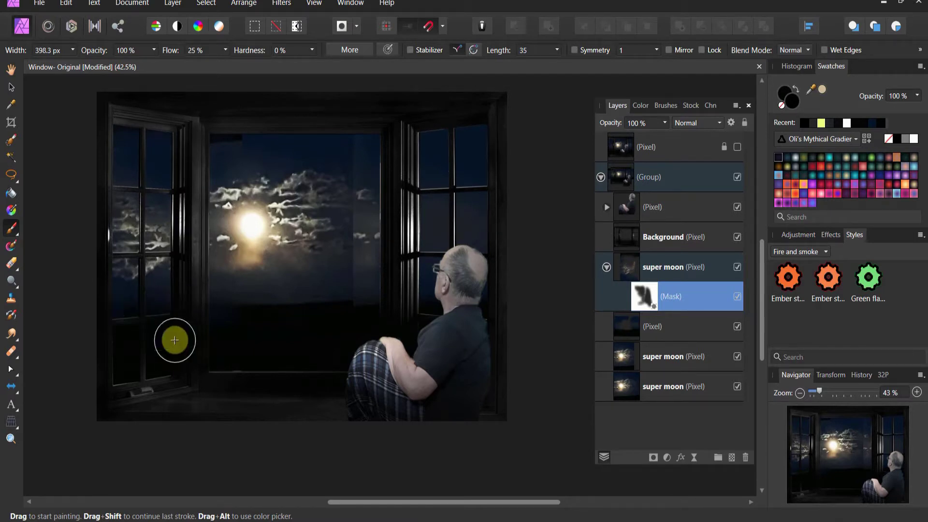
left_click(11, 96)
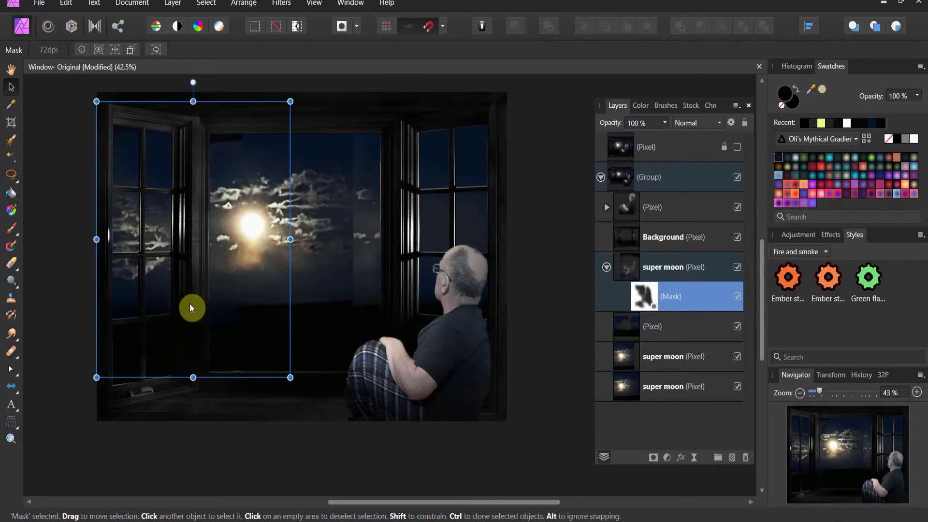
left_click_drag(181, 237, 180, 228)
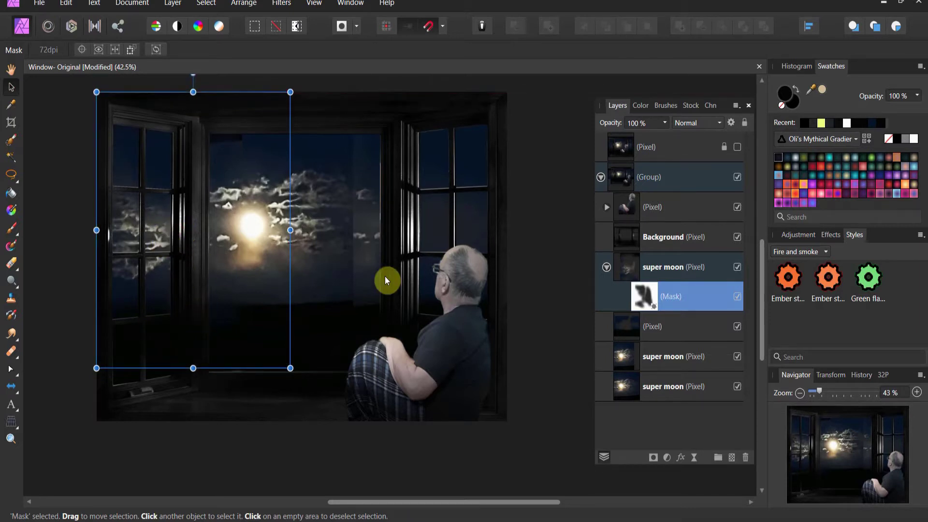
key("ctrl+z")
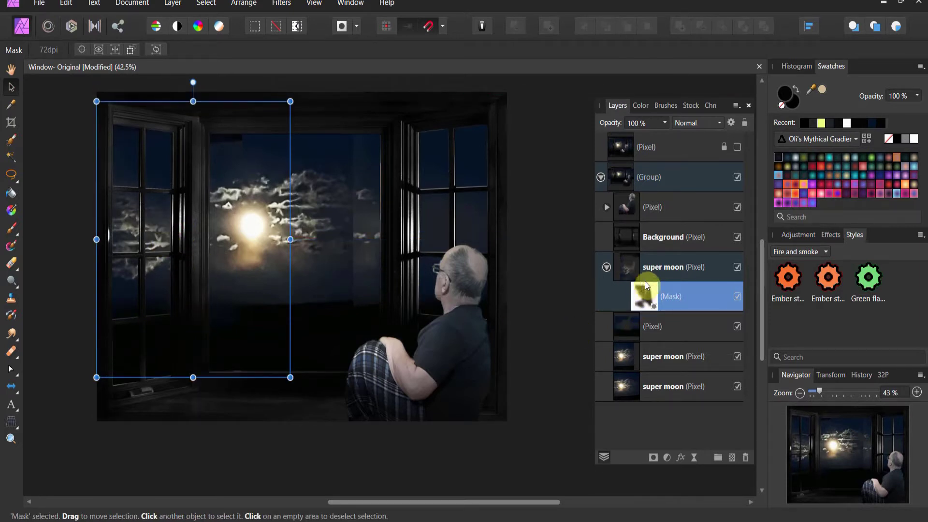
- Reposition the masked super moon copy behind the left window and collapse its mask in the layer stack
left_click(645, 278)
mouse_move(169, 246)
left_mouse_down()
mouse_move(155, 226)
mouse_move(154, 236)
left_mouse_up()
left_click_drag(141, 317, 138, 350)
left_click_drag(132, 276, 134, 243)
left_click(65, 351)
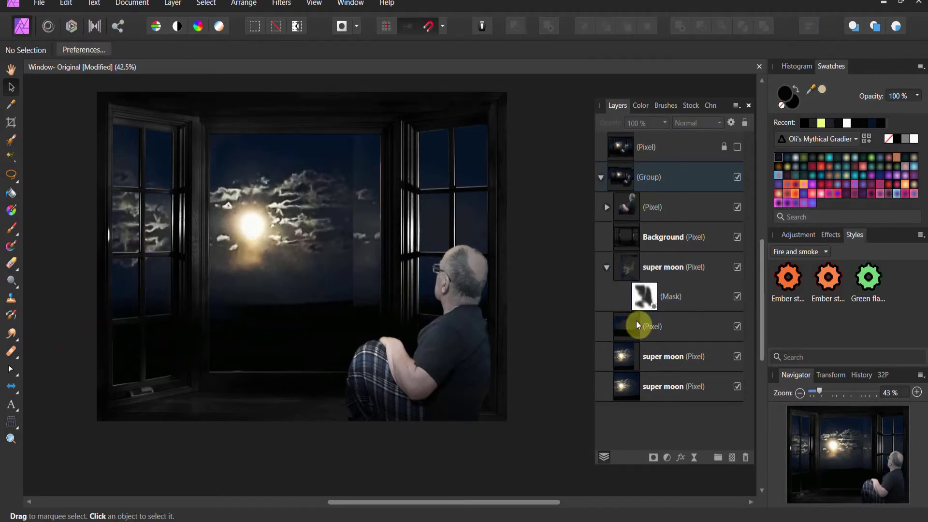
left_click(607, 267)
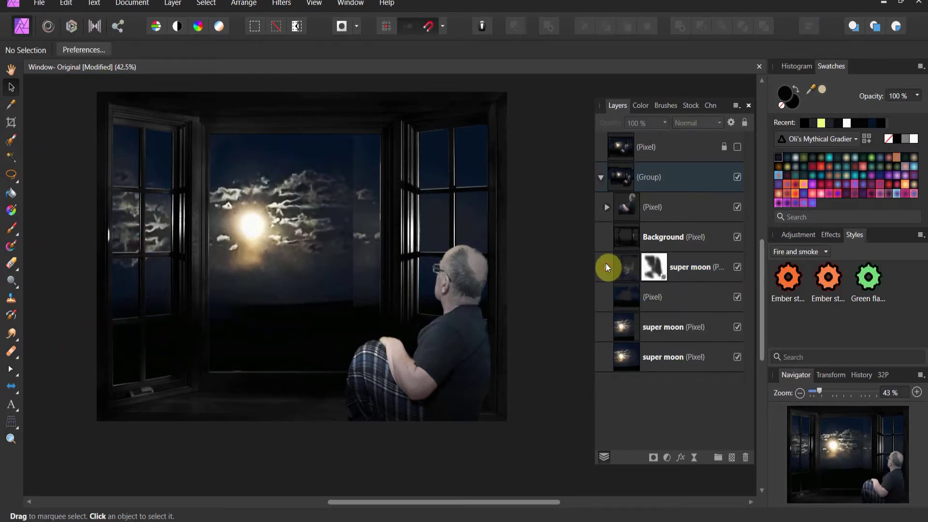
- Raise the shifted super moon copy above the unnamed pixel layer and reposition it slightly behind the right window
left_click(624, 366)
left_click(628, 325)
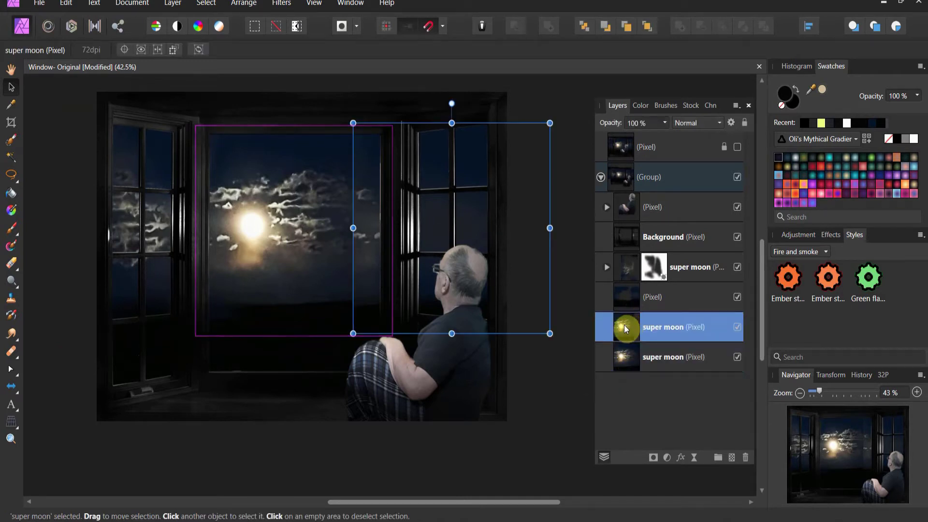
left_click_drag(625, 326, 632, 289)
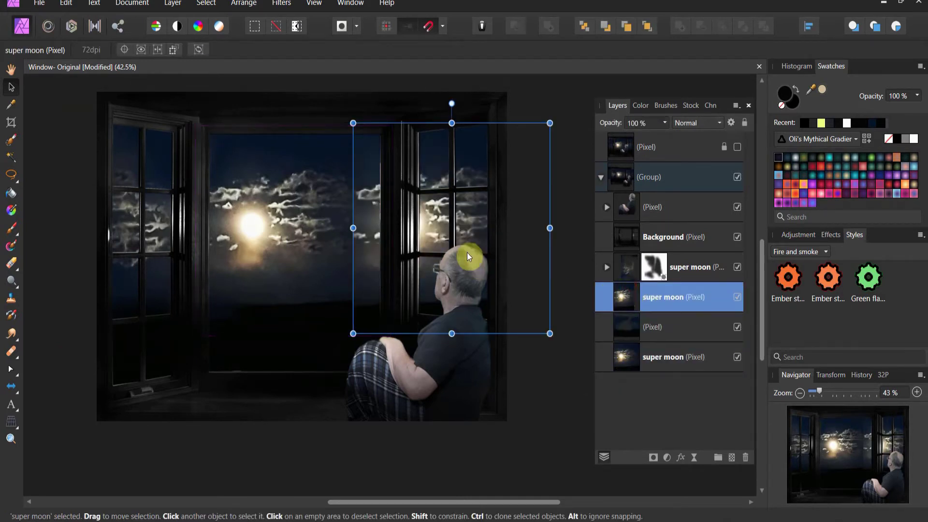
left_click_drag(467, 252, 466, 220)
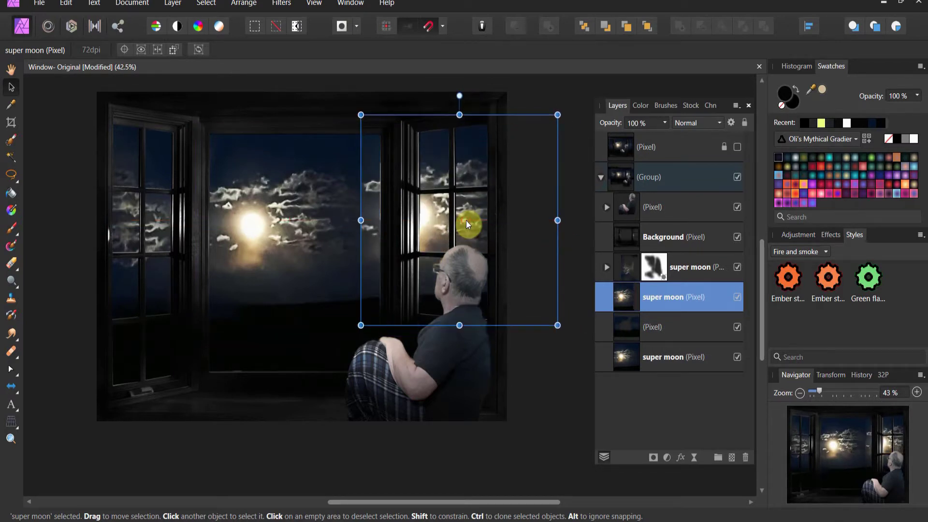
- Mask the right super moon copy and paint black with the 398.3 px brush to hide its moon and hard edge
left_click(653, 458)
left_click(607, 298)
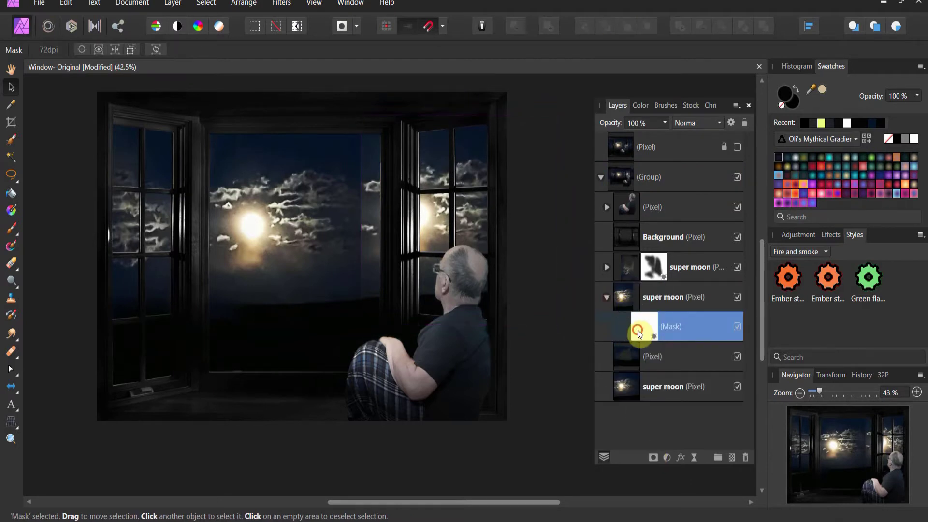
left_click(8, 232)
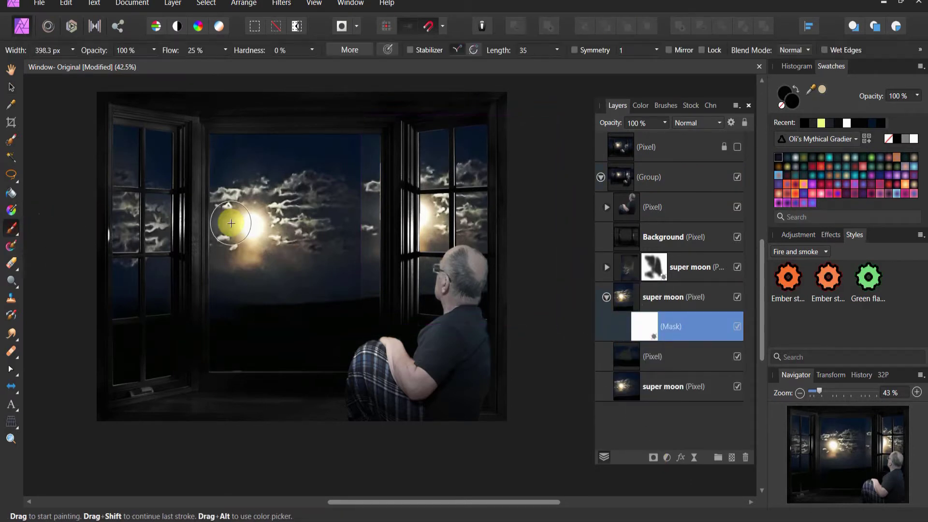
mouse_move(422, 278)
left_mouse_down()
mouse_move(412, 173)
mouse_move(391, 254)
mouse_move(389, 173)
mouse_move(377, 176)
mouse_move(353, 255)
mouse_move(363, 193)
mouse_move(380, 226)
mouse_move(389, 209)
mouse_move(408, 228)
mouse_move(421, 225)
mouse_move(419, 211)
mouse_move(391, 212)
mouse_move(425, 234)
mouse_move(422, 137)
mouse_move(411, 271)
mouse_move(437, 287)
mouse_move(471, 287)
mouse_move(433, 271)
mouse_move(509, 272)
mouse_move(461, 272)
mouse_move(454, 296)
mouse_move(346, 260)
mouse_move(394, 208)
left_mouse_up()
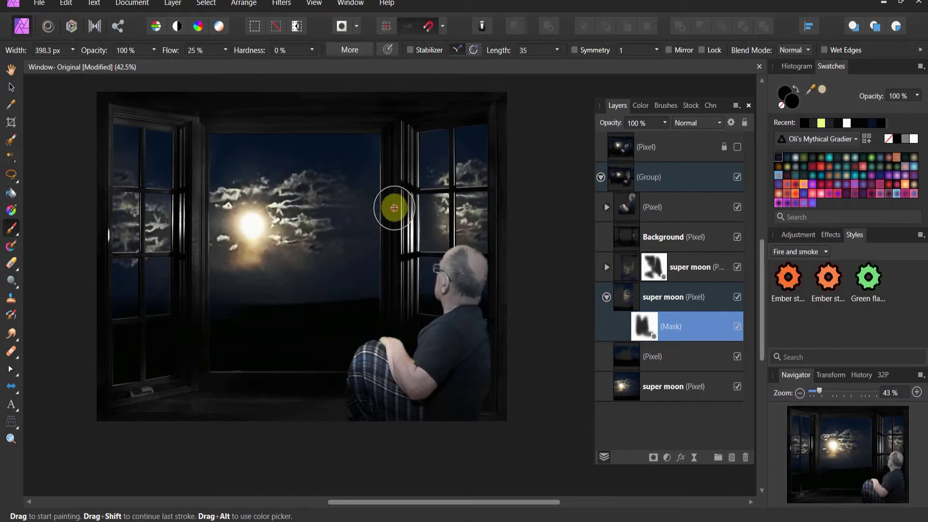
- Rasterize both masked super moon copies so their masks are merged into the pixels
left_click(607, 299)
left_click(628, 301)
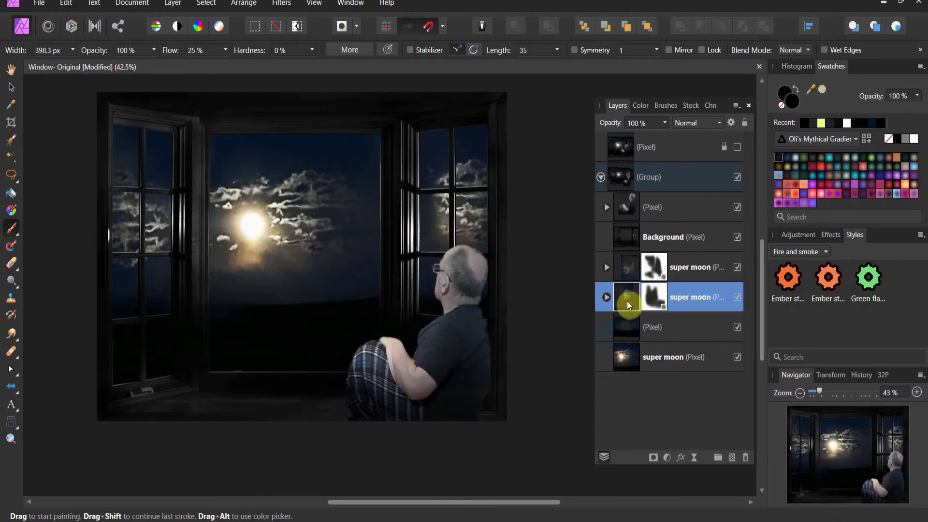
right_click(627, 300)
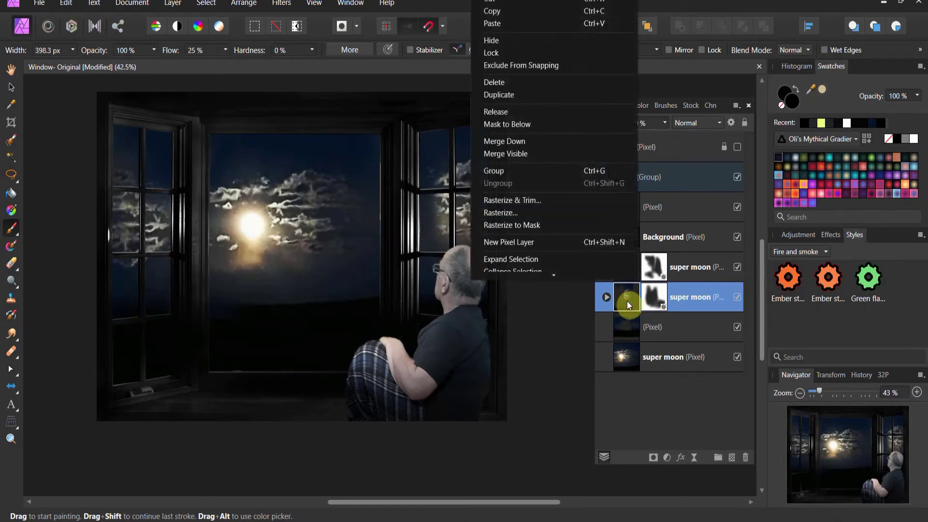
left_click(622, 215)
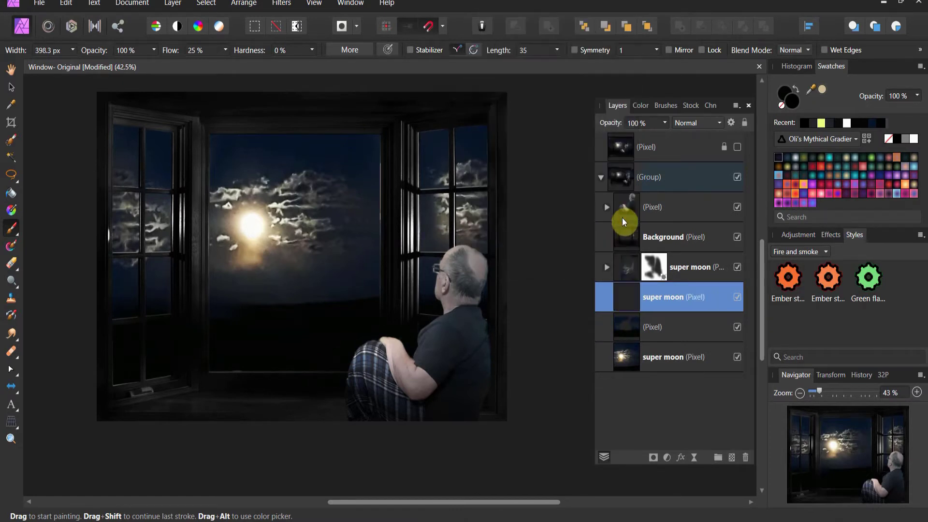
left_click(622, 270)
right_click(623, 270)
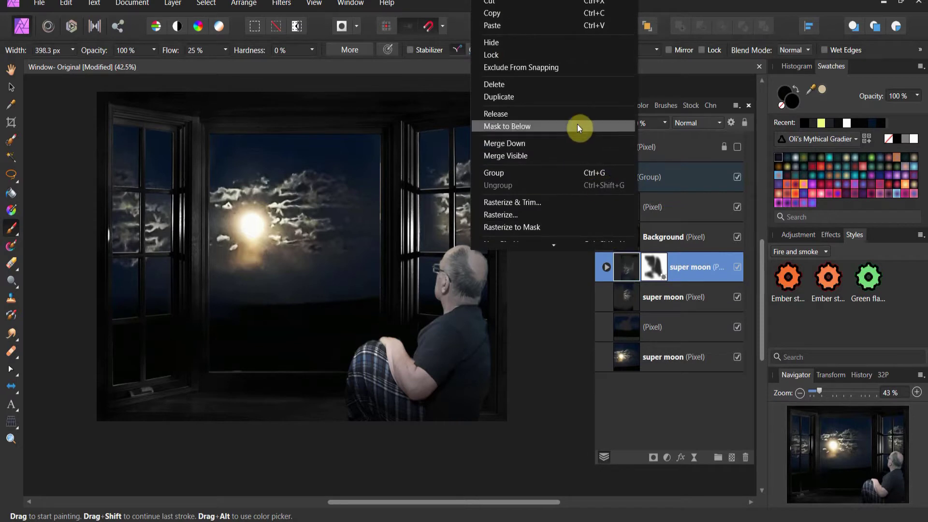
left_click(570, 214)
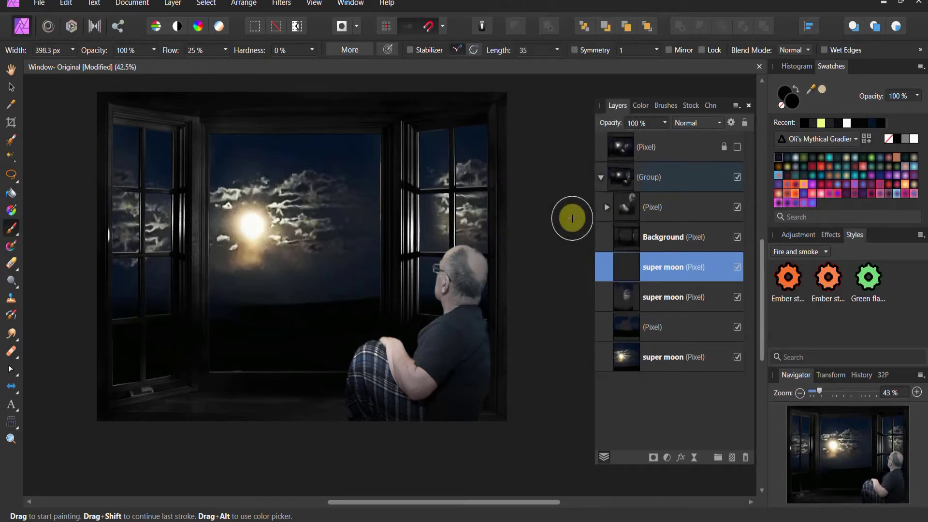
- Stretch the super moon copy behind the right window horizontally by extending its left edge towards the moon
left_click(607, 303)
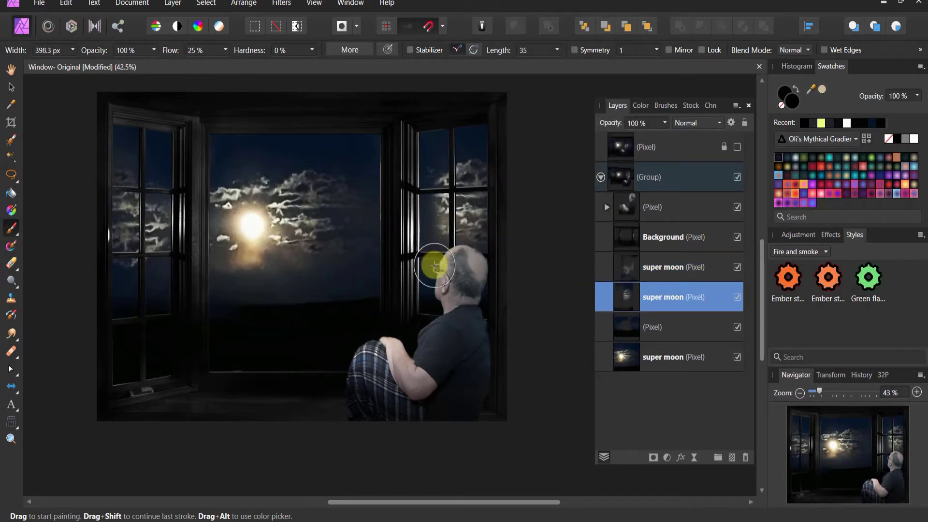
left_click(12, 88)
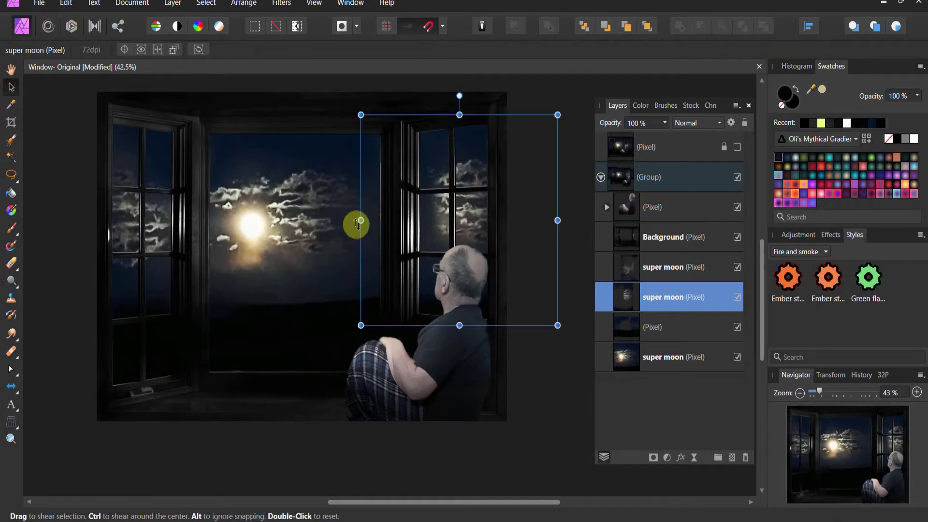
left_click_drag(360, 220, 292, 229)
left_click(548, 399)
- Stretch the super moon copy behind the left window horizontally by extending its right edge slightly past the moon
left_click(163, 228)
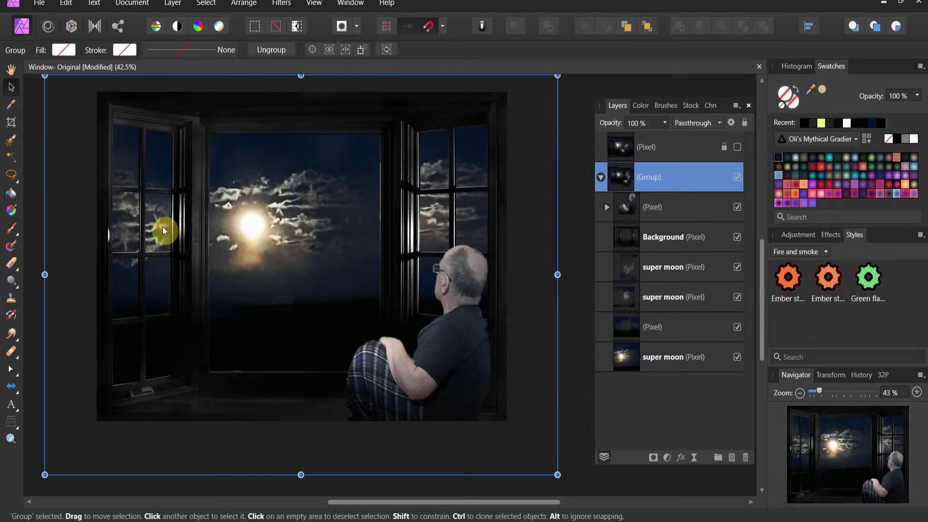
left_click(625, 327)
left_click(628, 307)
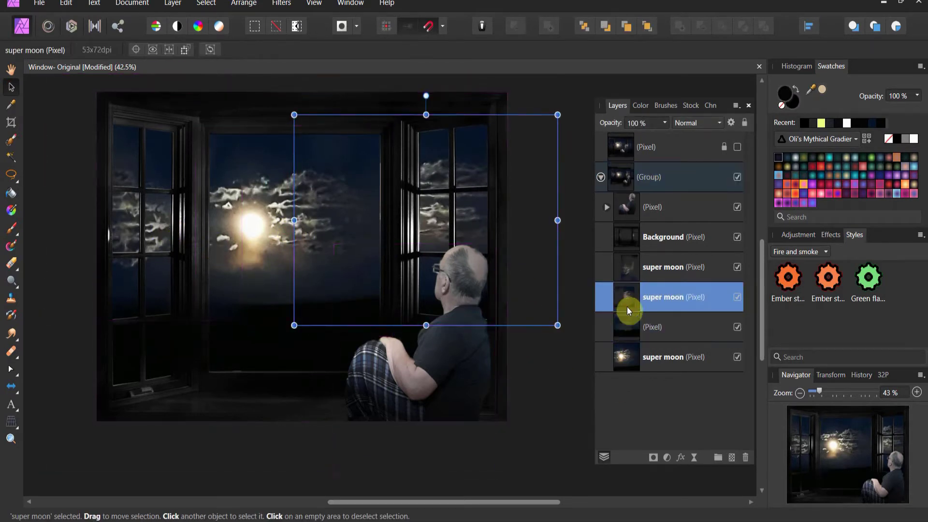
left_click(630, 361)
left_click(623, 270)
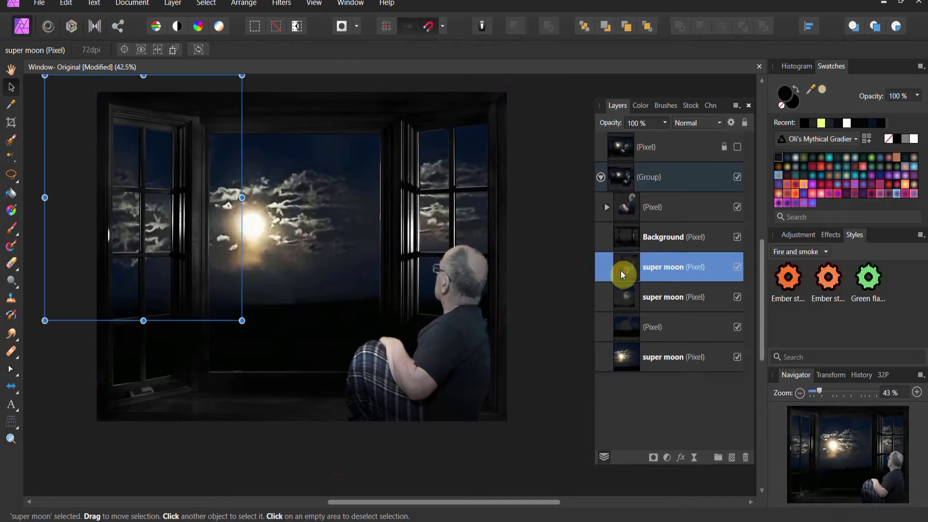
left_click_drag(241, 198, 269, 207)
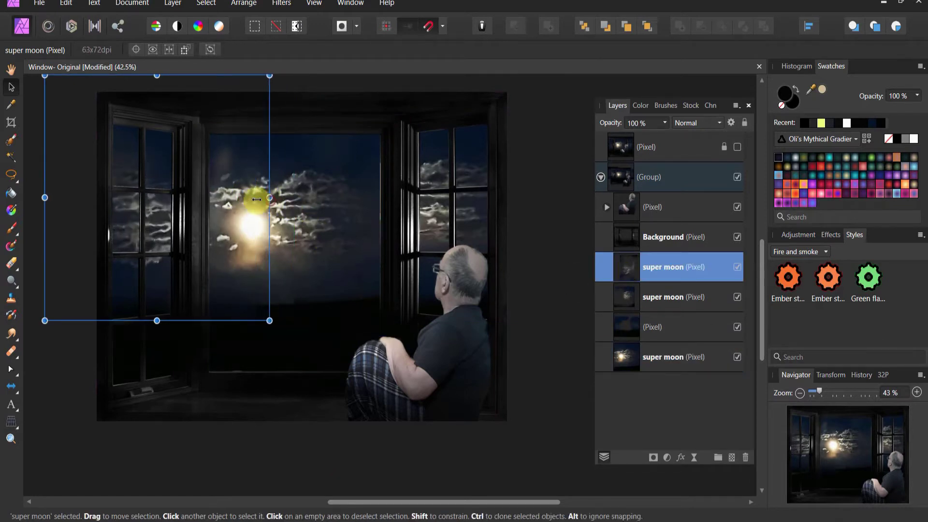
- Erase the left super moon copy's overlap around the moon in the centre window, enlarging the soft eraser to 524 px
left_click(11, 264)
left_click_drag(237, 158, 229, 166)
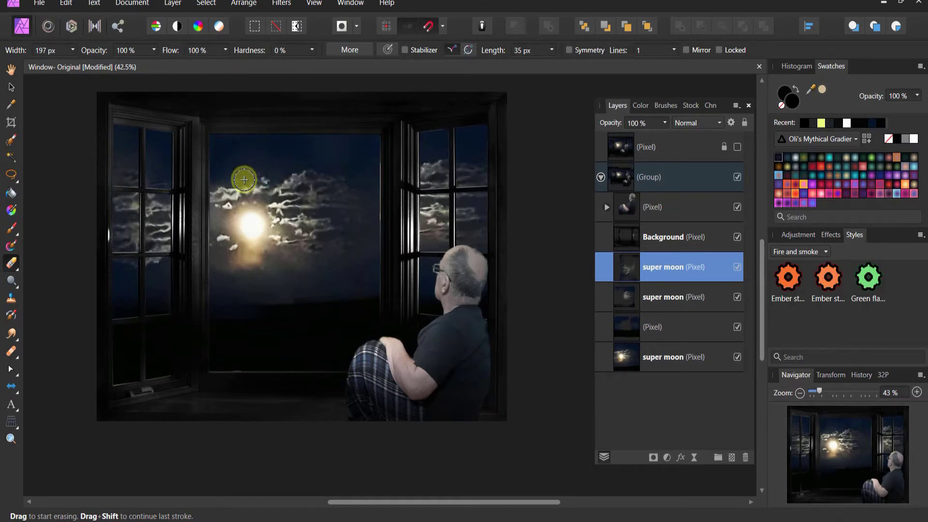
key("bracketright")
key("bracketright")
key("bracketright")
key("bracketright")
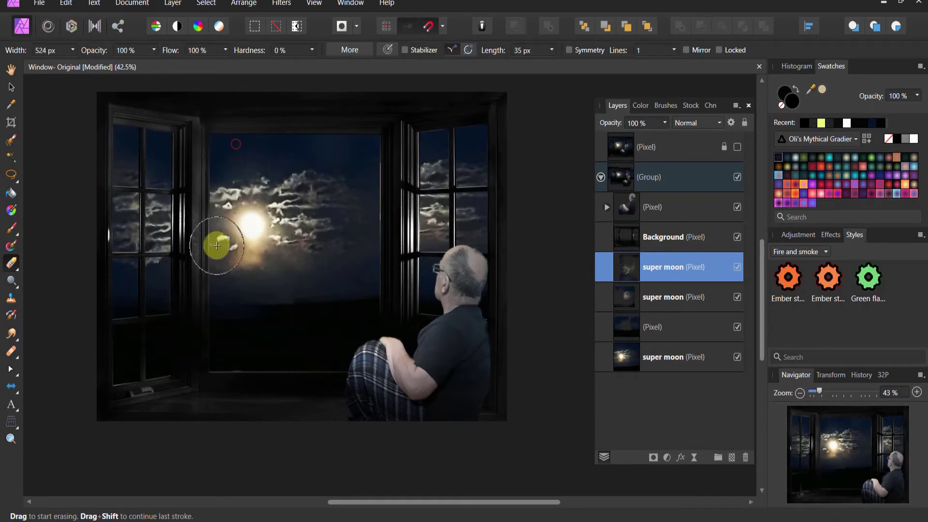
left_click(624, 297)
left_click(626, 357)
left_click(629, 237)
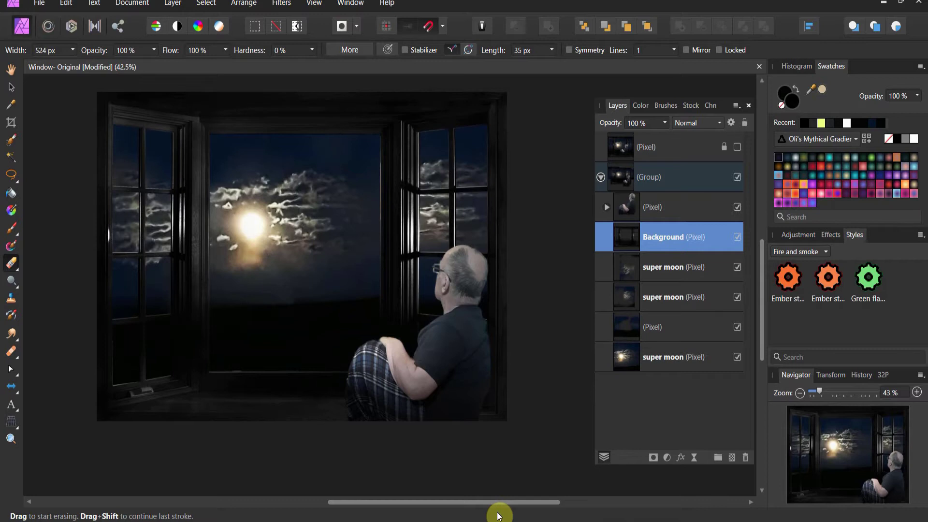
- Stretch the super moon copy behind the right window vertically, extending its lower edge well down and its upper edge slightly up
left_click(629, 295)
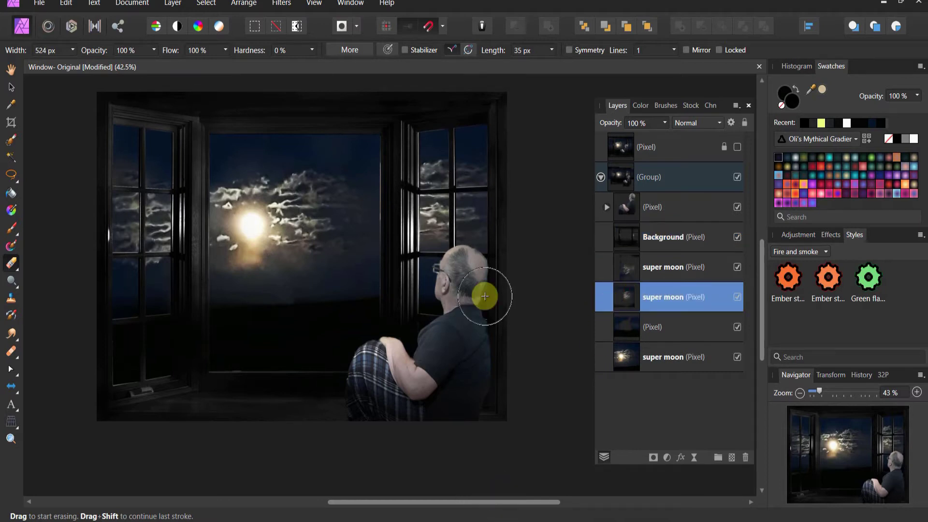
left_click(11, 87)
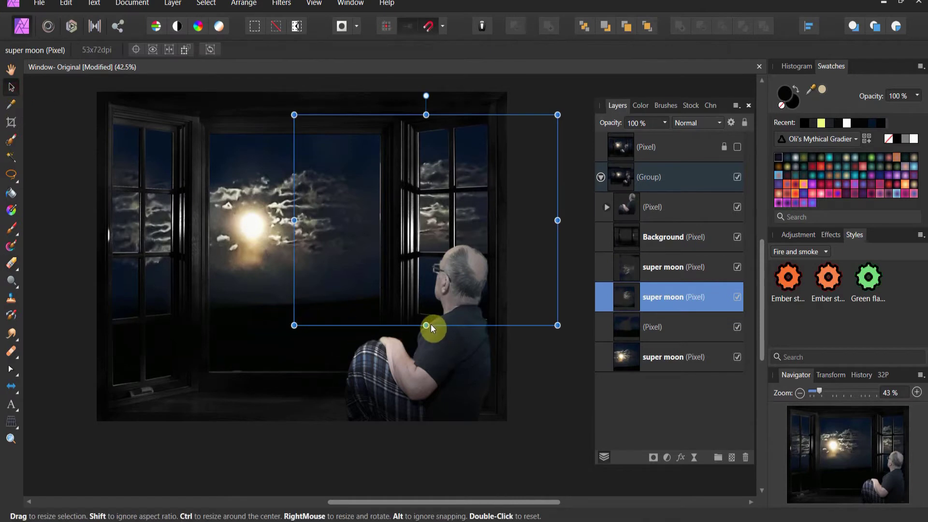
left_click_drag(432, 328, 435, 393)
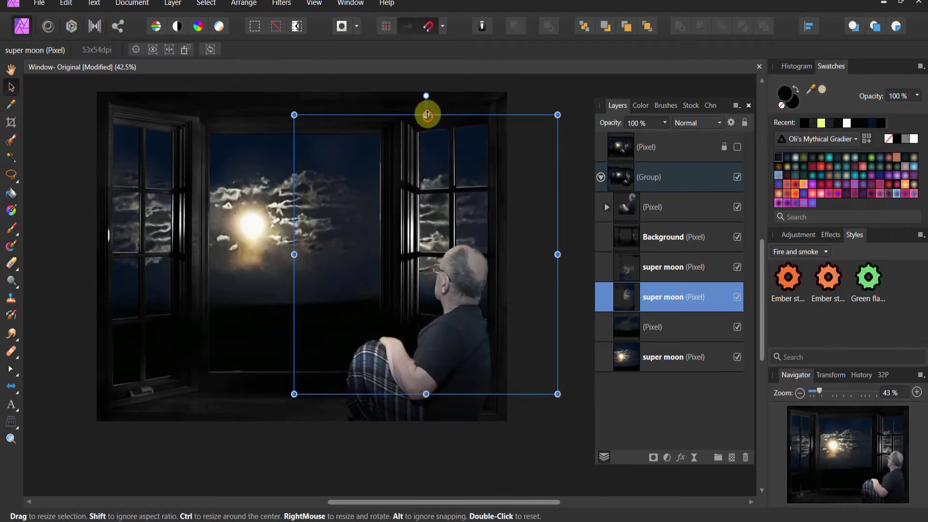
mouse_move(427, 115)
left_mouse_down()
mouse_move(427, 91)
mouse_move(435, 107)
mouse_move(428, 110)
left_mouse_up()
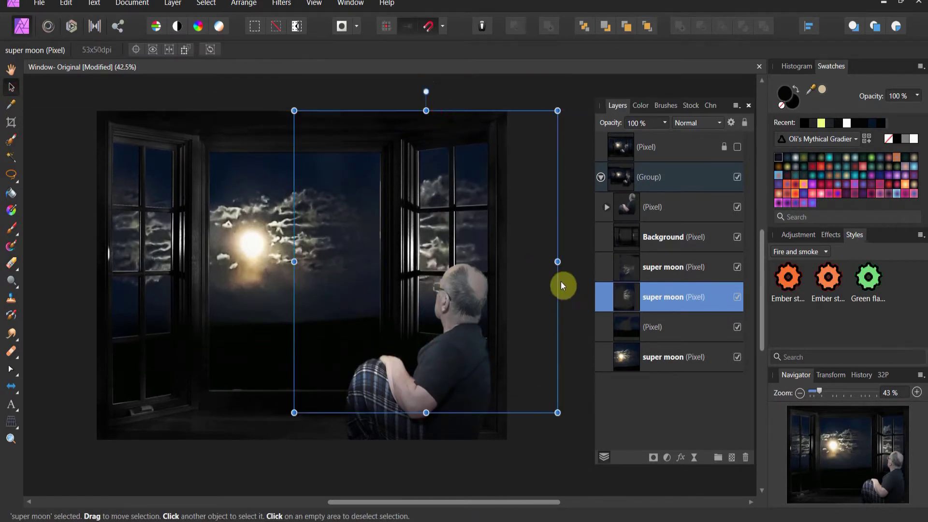
left_click(563, 286)
- Stretch the super moon copy behind the left window vertically by extending its lower and upper edges
left_click(145, 250)
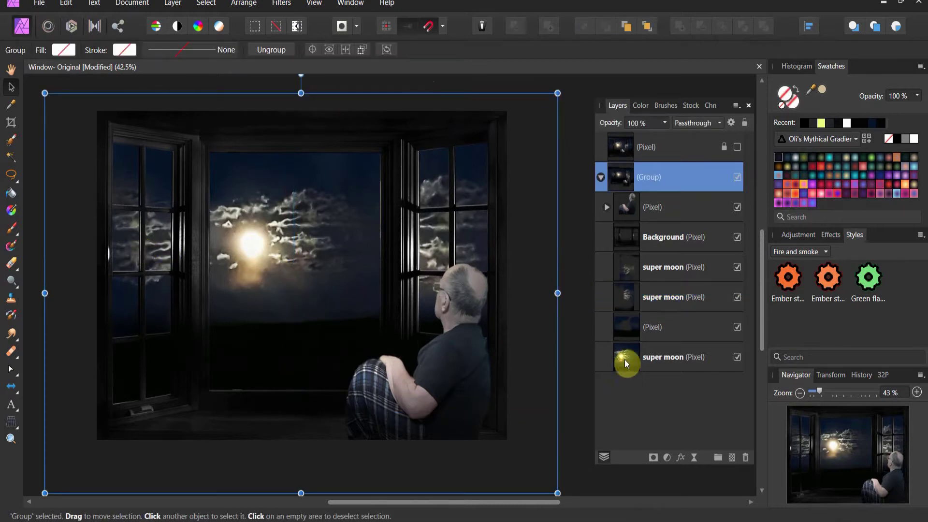
left_click(622, 269)
left_click_drag(155, 342, 154, 393)
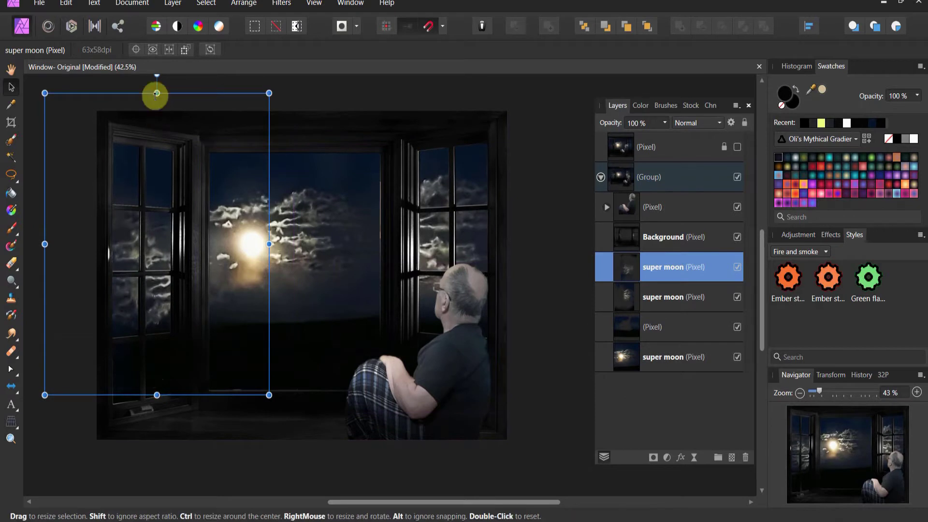
mouse_move(154, 93)
left_mouse_down()
mouse_move(166, 45)
mouse_move(164, 100)
mouse_move(179, 87)
mouse_move(180, 110)
left_mouse_up()
left_click(331, 177)
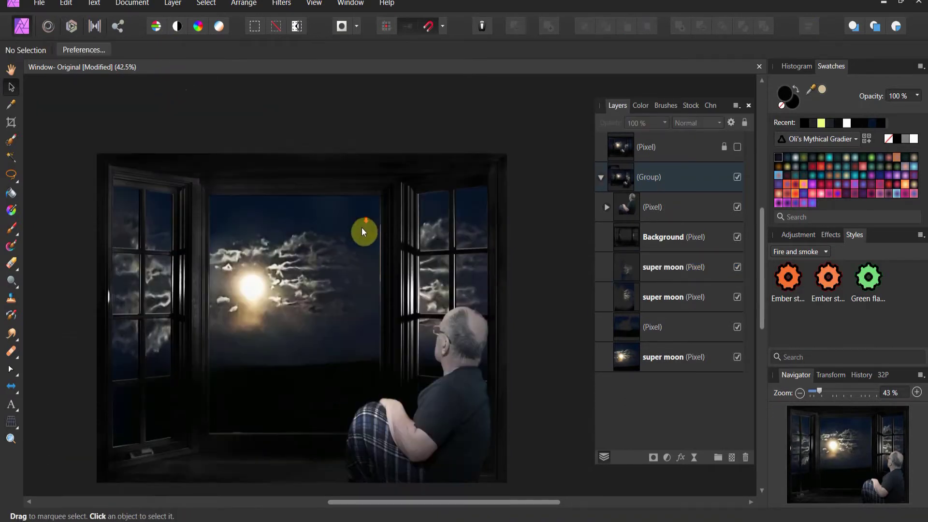
- Apply a Gaussian Blur layer effect with a 5.7 px radius to the super moon copy behind the left window
left_click(628, 273)
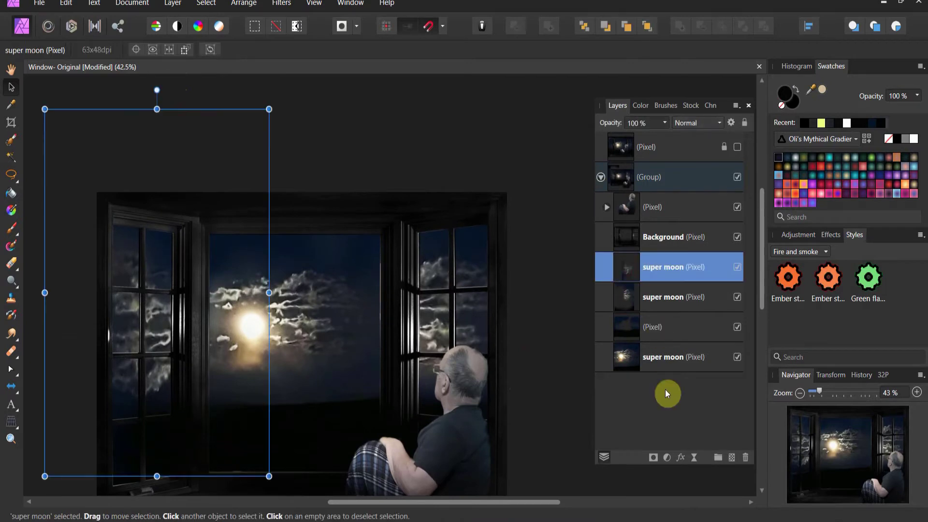
left_click(680, 457)
left_click(408, 127)
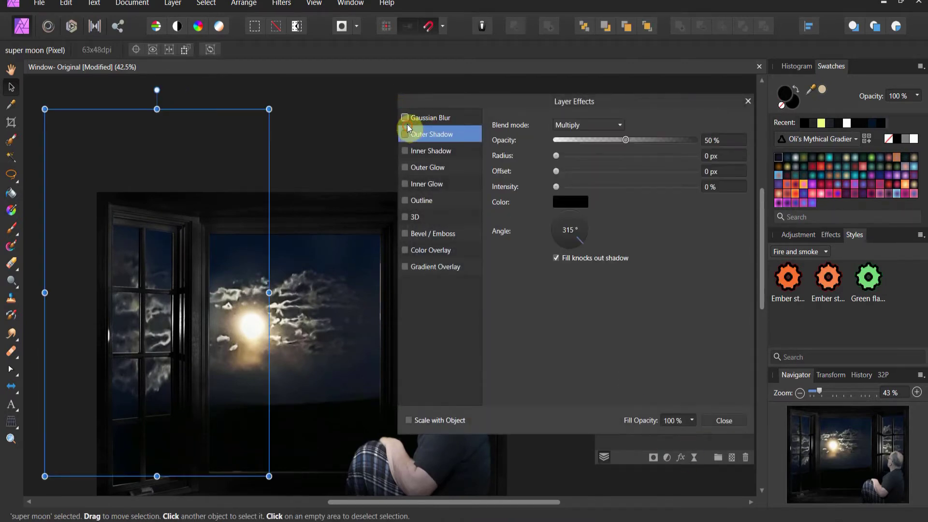
left_click(403, 117)
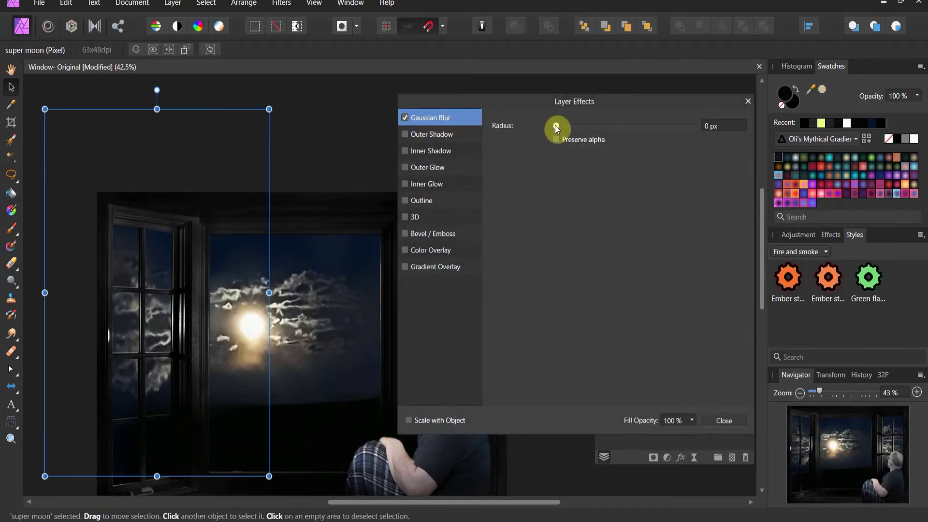
left_click_drag(556, 126, 602, 144)
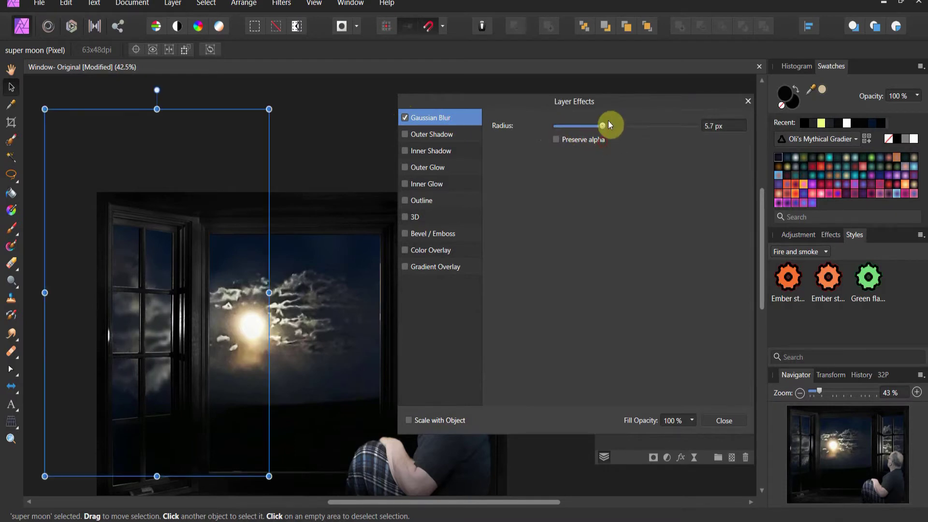
left_click(747, 102)
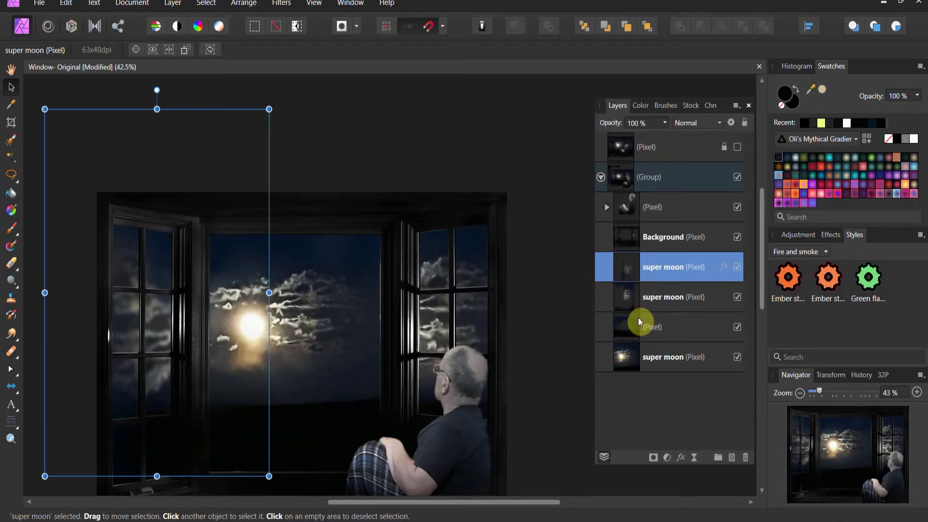
left_click(641, 299)
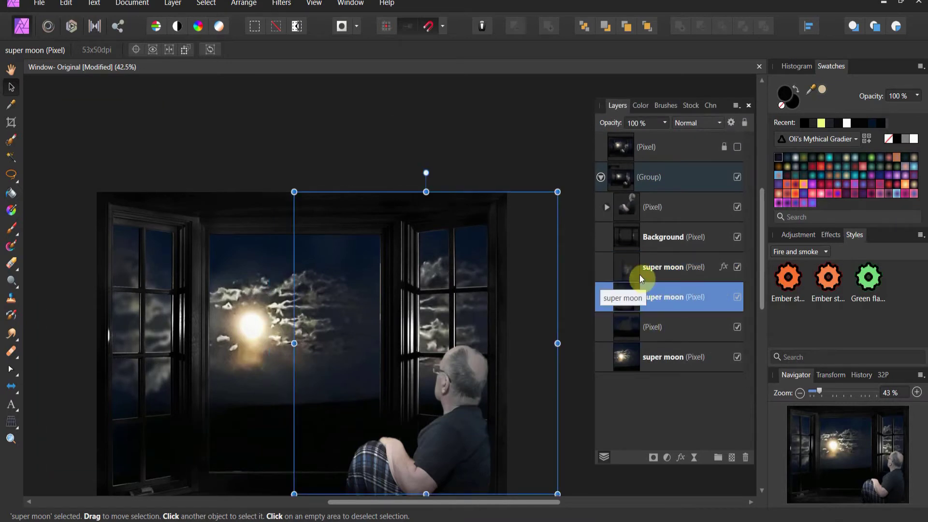
left_click(681, 457)
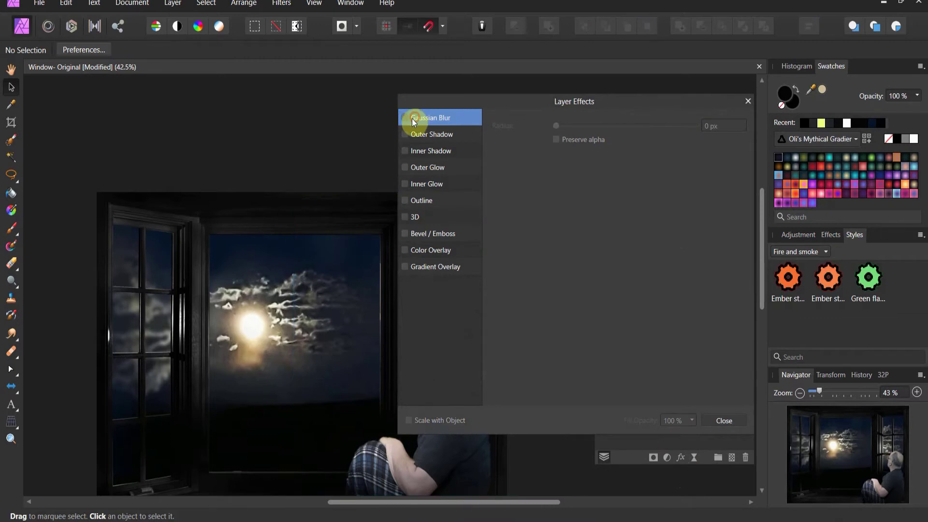
left_click(751, 103)
- Apply a Gaussian Blur layer effect to the super moon copy behind the right window, then deselect it
left_click(622, 297)
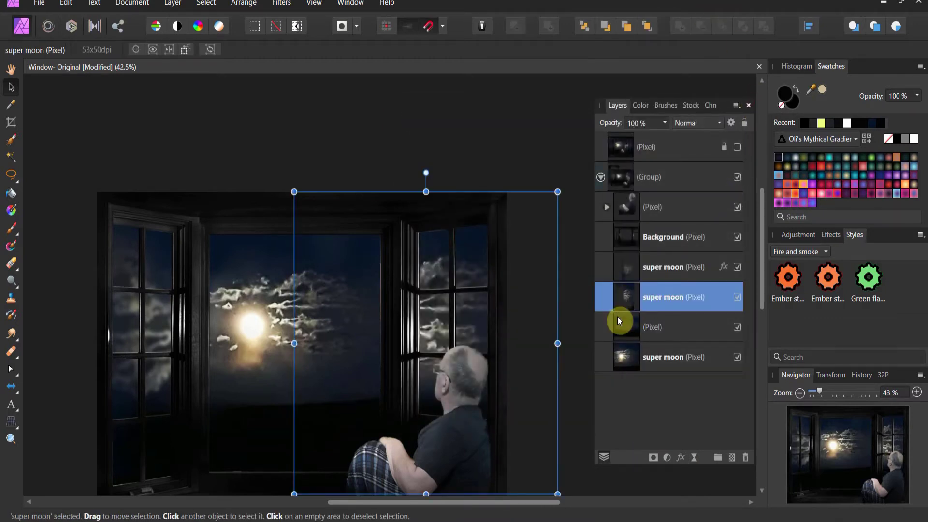
left_click(679, 456)
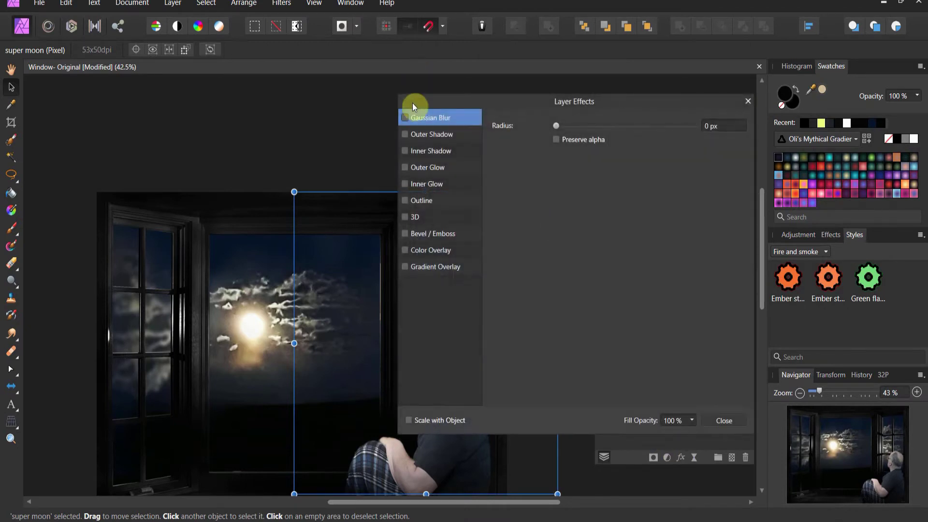
left_click(405, 118)
left_click_drag(557, 125, 749, 137)
left_click(895, 106)
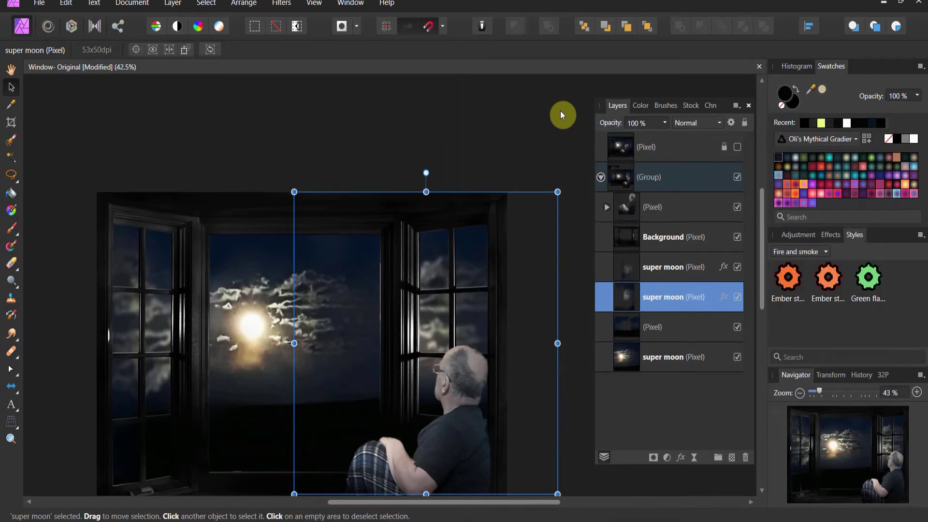
left_click(457, 144)
scroll(451, 159, "down", 2)
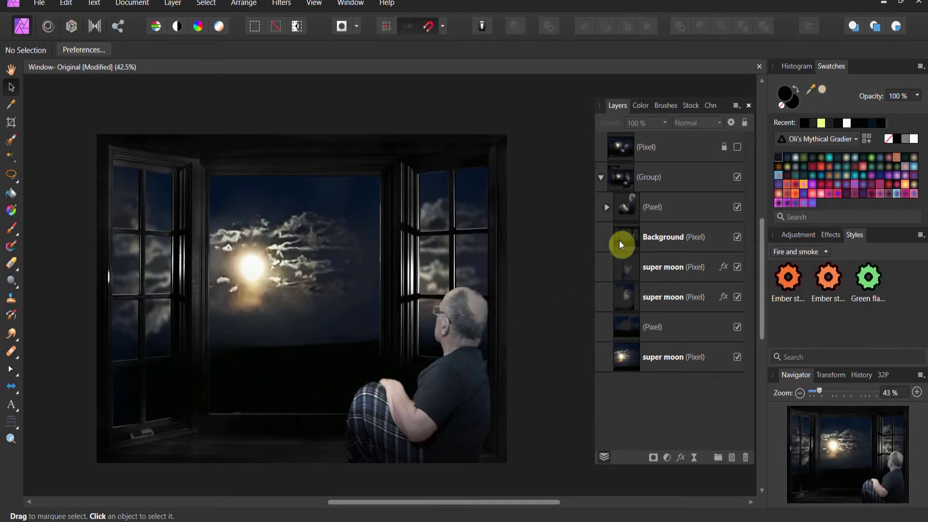
- Add an empty pixel layer above the seated man and draw a closed four-point light beam with the Pen tool, widening from the moon over him
left_click(626, 213)
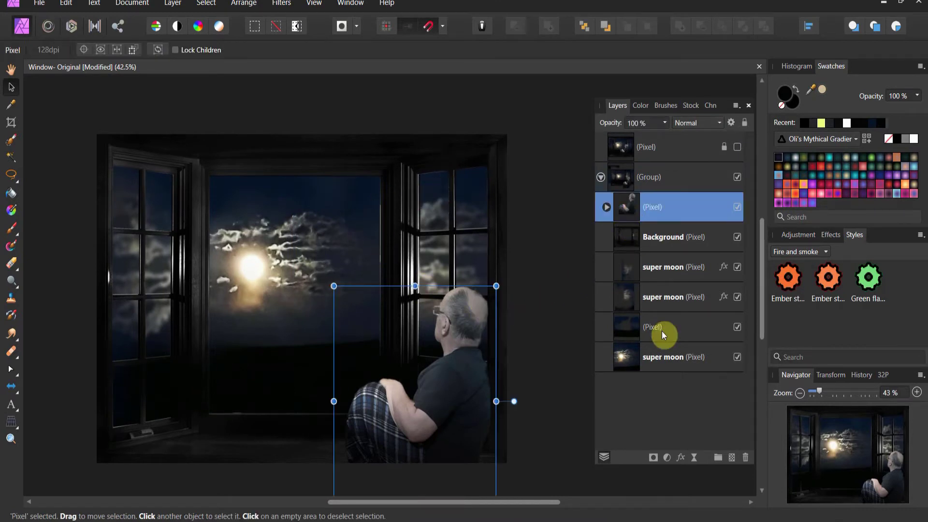
left_click(733, 459)
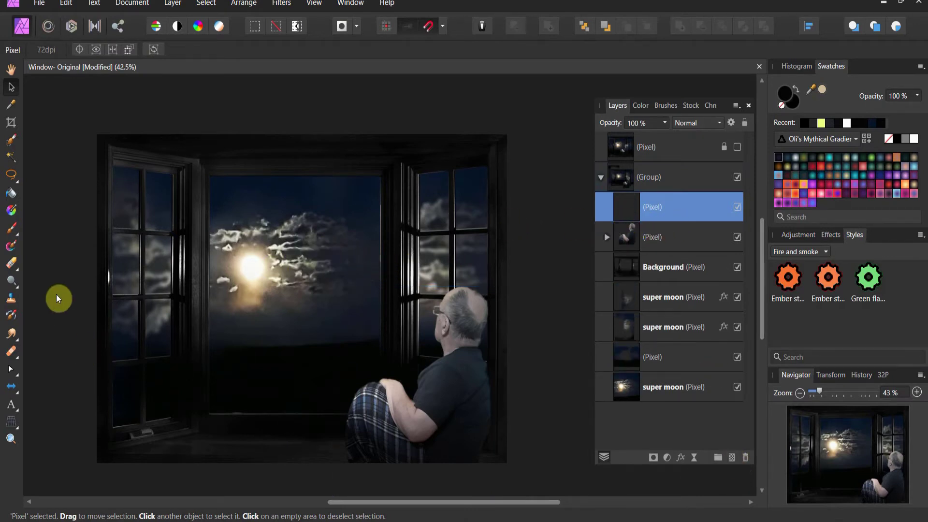
left_click(18, 376)
left_click(49, 372)
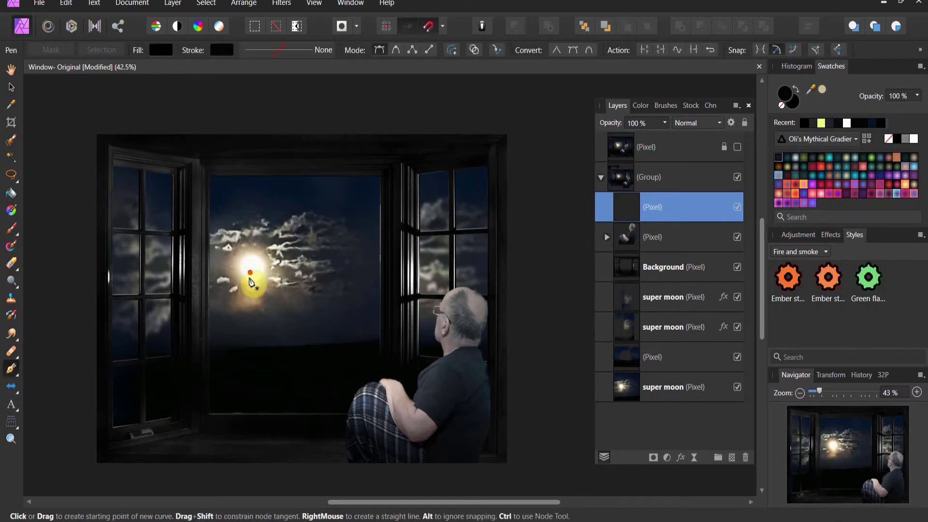
left_click(244, 284)
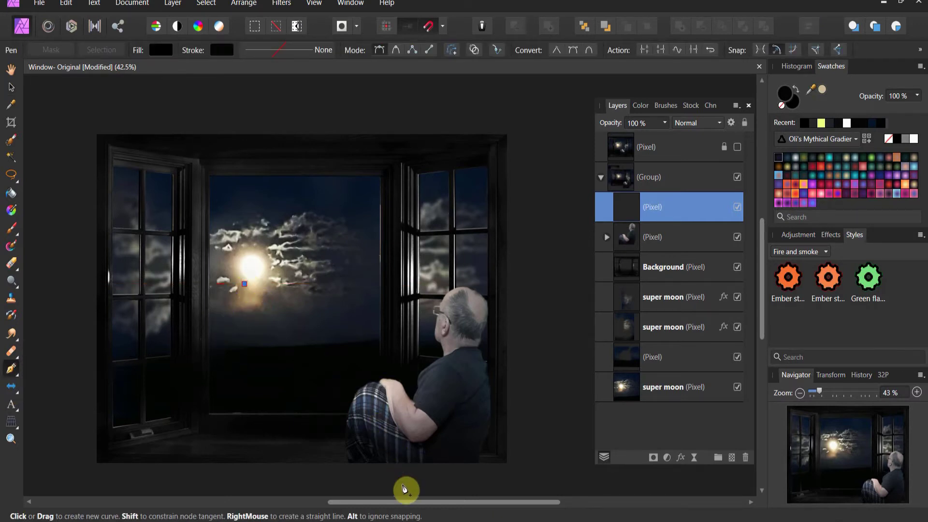
left_click(398, 481)
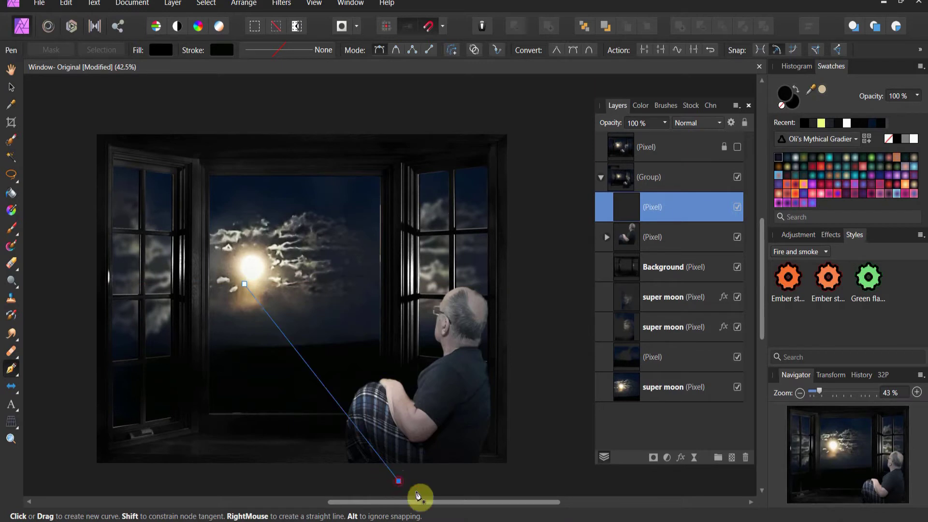
left_click(557, 306)
left_click(260, 258)
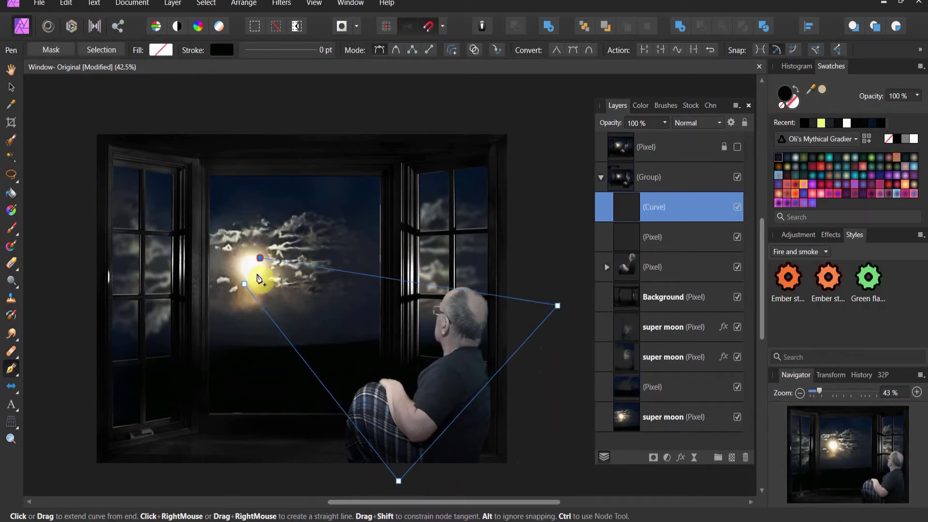
left_click(247, 284)
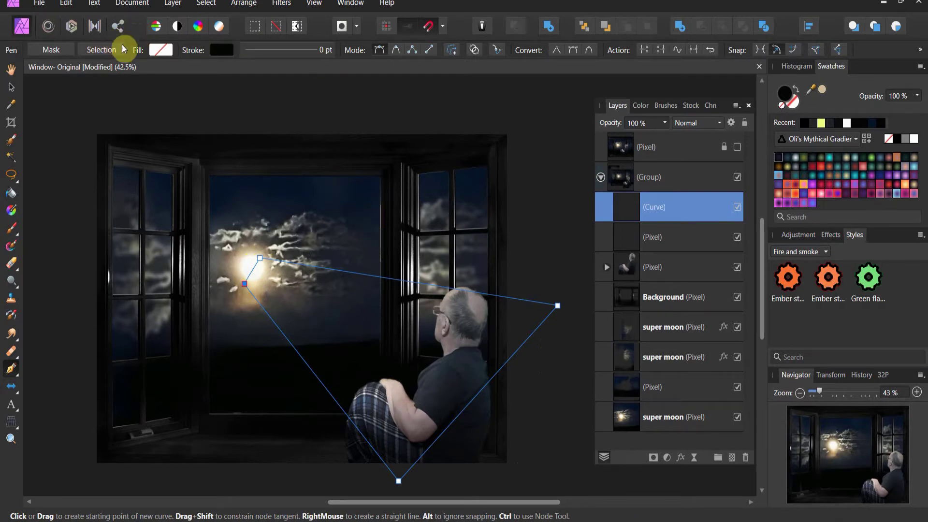
- Fill the beam with a linear gradient whose start stop is bright yellow, H 54, S 100, L 50
left_click(155, 51)
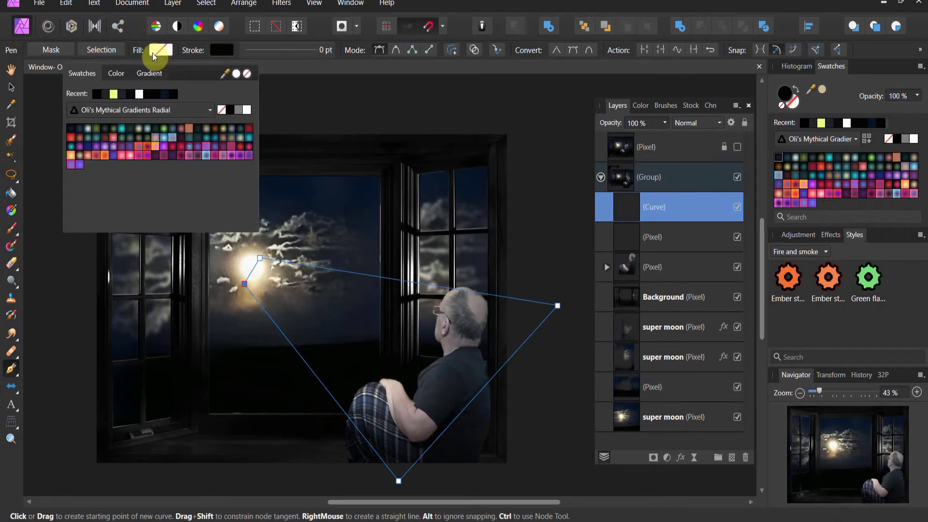
left_click(138, 71)
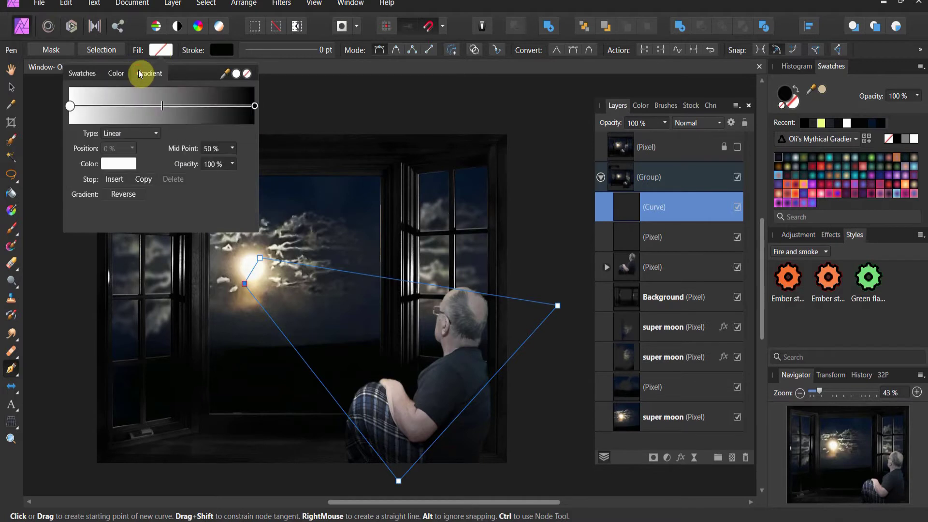
left_click(71, 106)
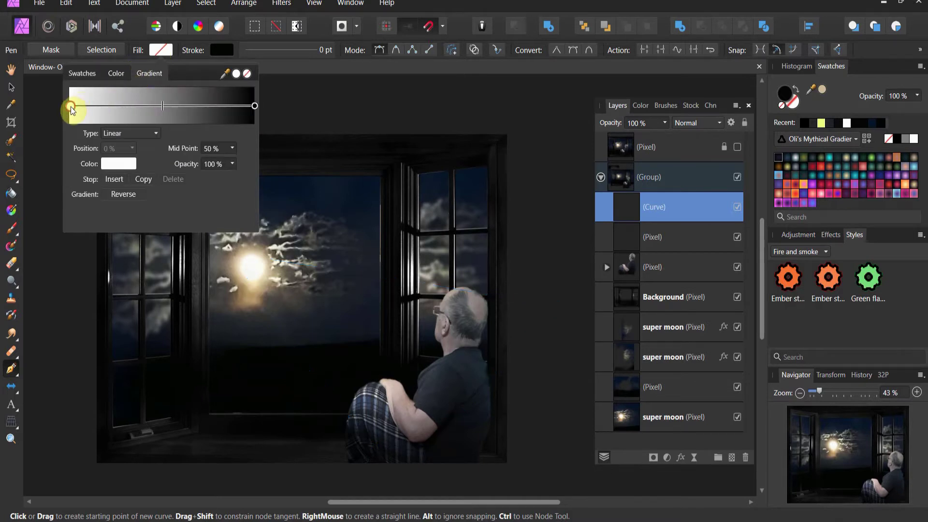
left_click(111, 165)
left_click(142, 280)
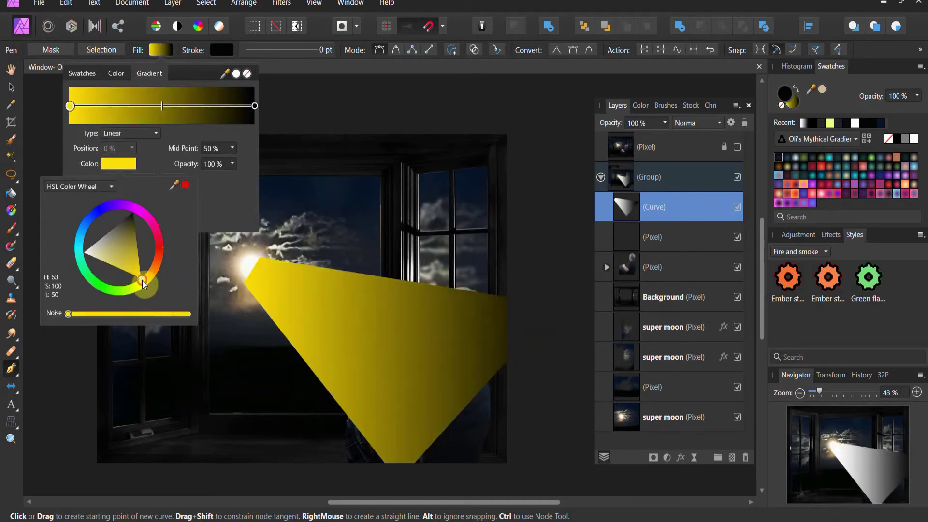
left_click_drag(144, 280, 141, 281)
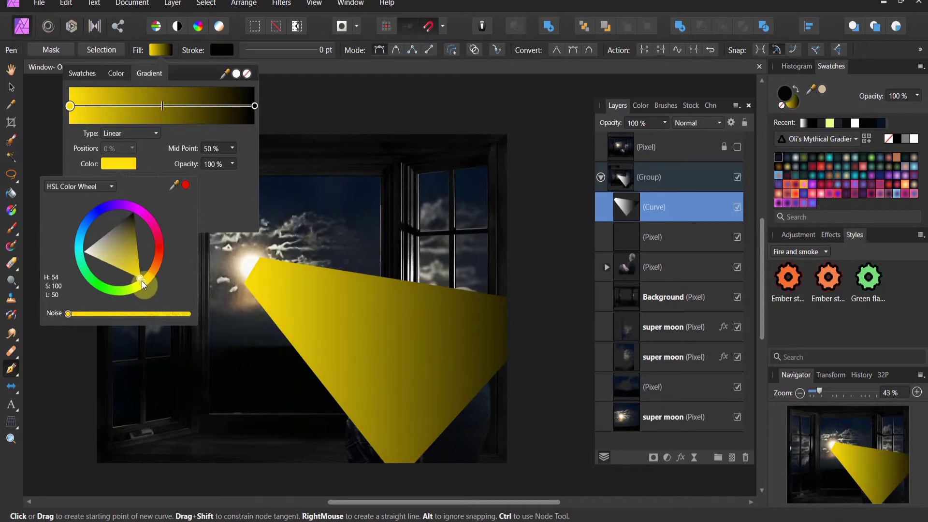
- Sample the brown glow just below the moon and fill the beam with a linear gradient from white to that colour
left_click_drag(186, 189, 241, 307)
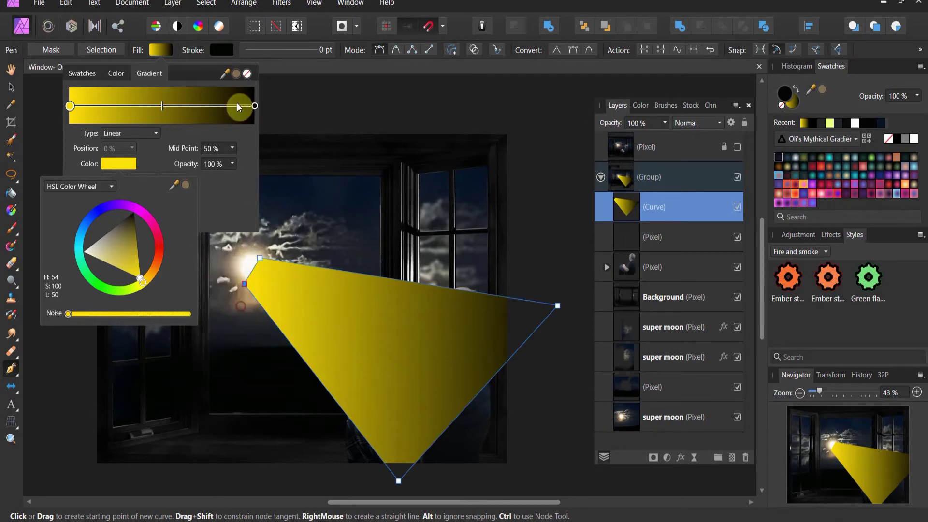
left_click(236, 74)
left_click(236, 74)
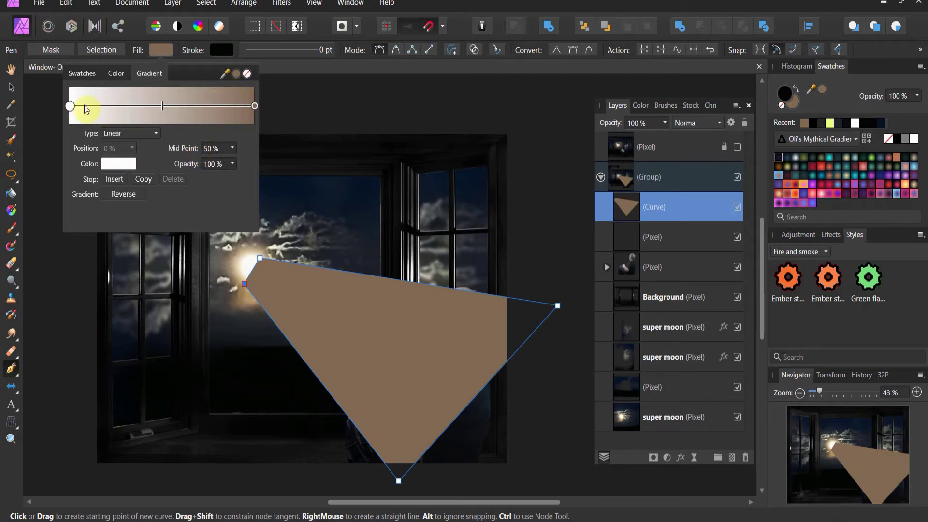
left_click(70, 107)
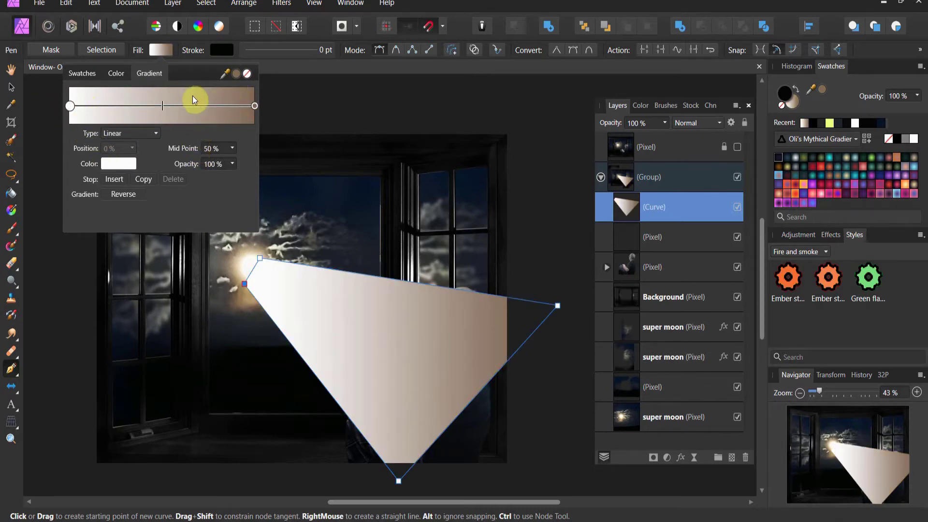
- Set the beam gradient's end stop to light yellow, H 53, S 100, L 77
left_click(253, 106)
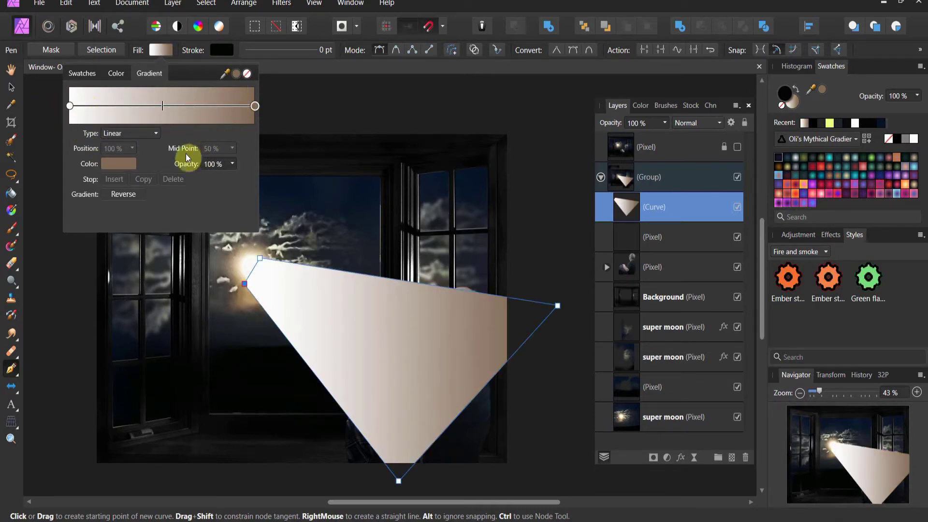
left_click(129, 164)
left_click_drag(140, 288, 108, 266)
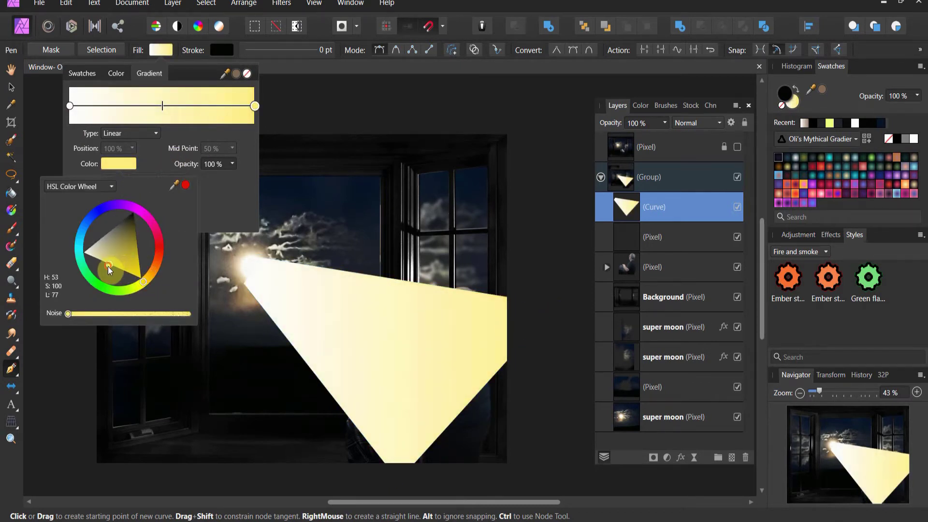
left_click(70, 105)
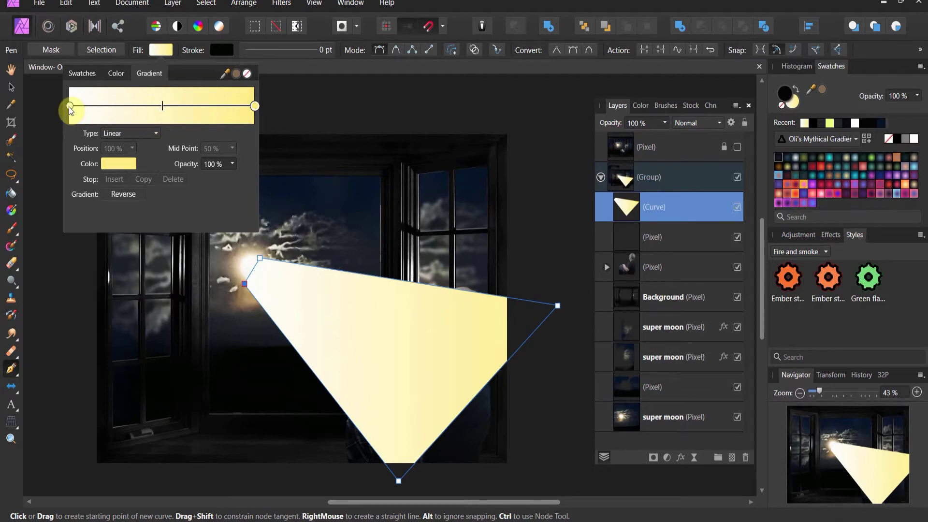
- Reapply the sampled brown to the beam, set the gradient's start stop to pale yellow, H 66, S 100, L 89, and reverse the gradient
left_click(237, 74)
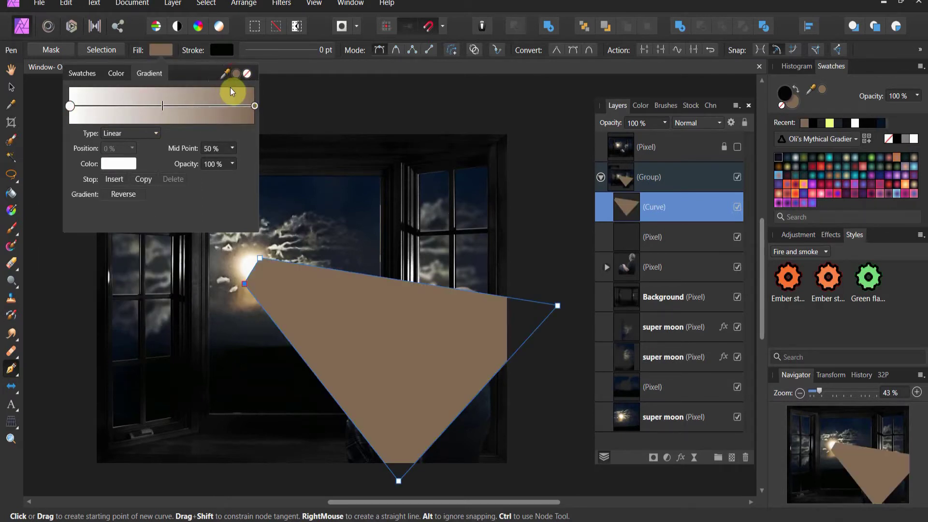
left_click(68, 110)
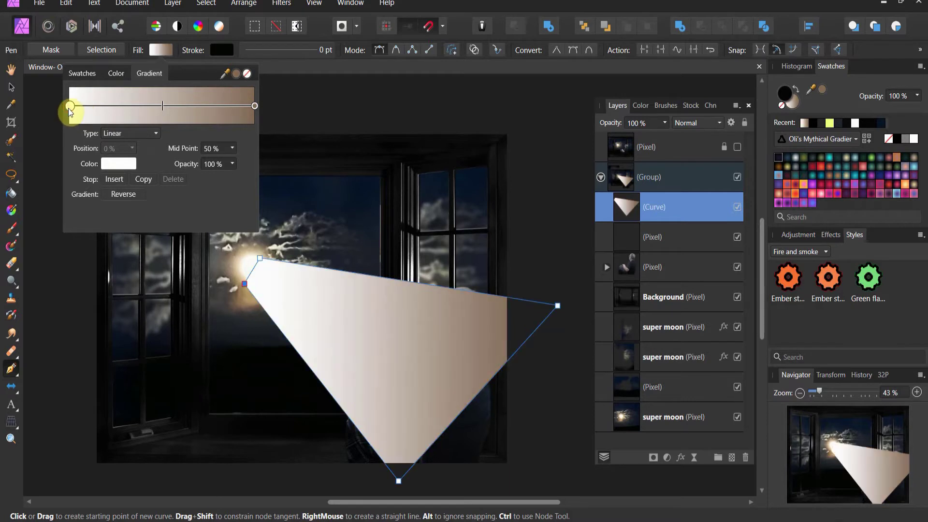
left_click(108, 165)
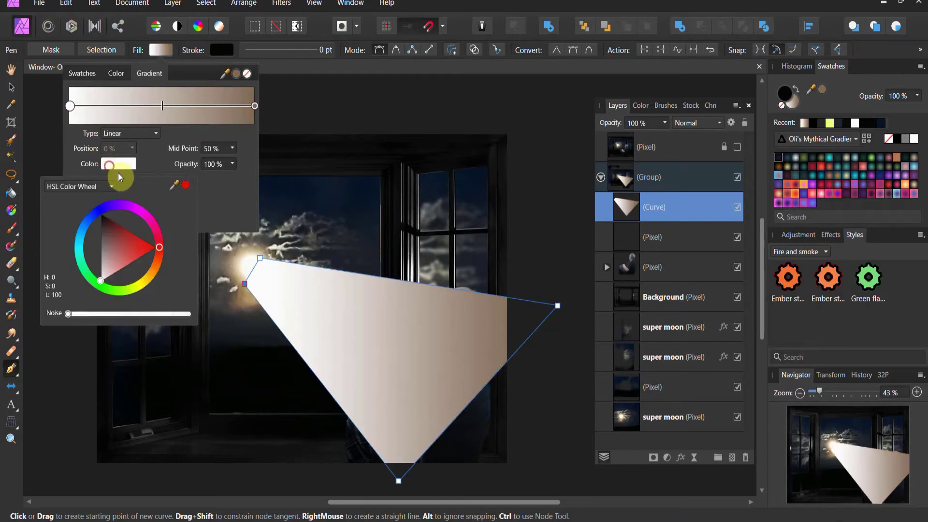
left_click(134, 285)
left_click_drag(134, 286, 85, 252)
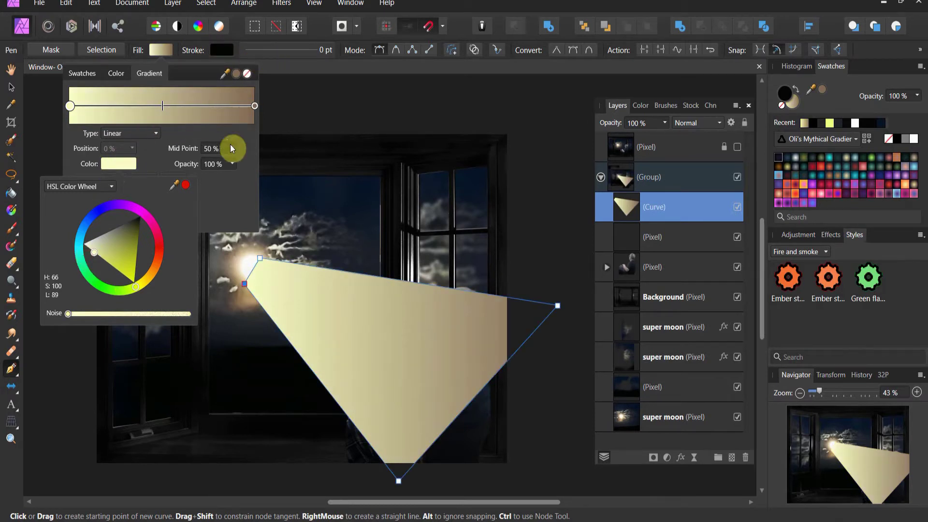
left_click(129, 197)
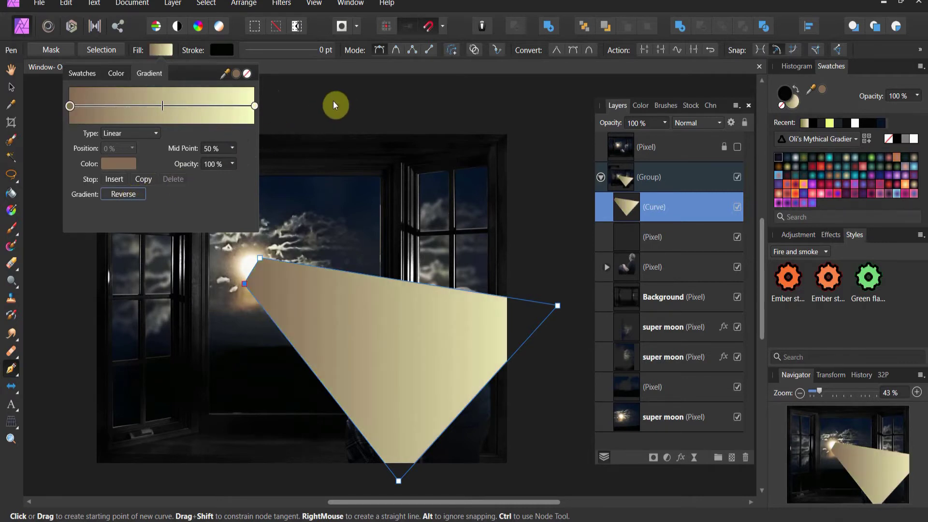
left_click(346, 72)
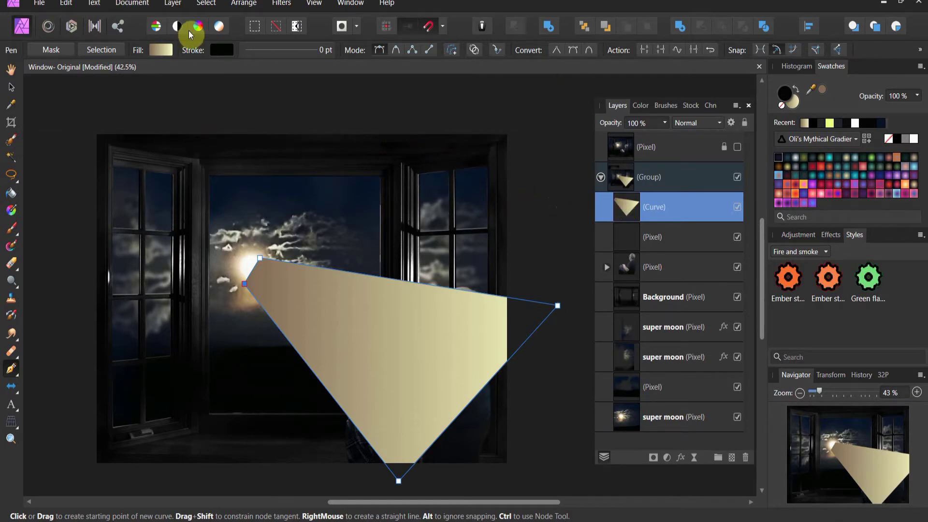
- Add a live Gaussian Blur filter with a 43.7 px radius and nest it inside the beam's curve layer
left_click(173, 3)
mouse_move(172, 138)
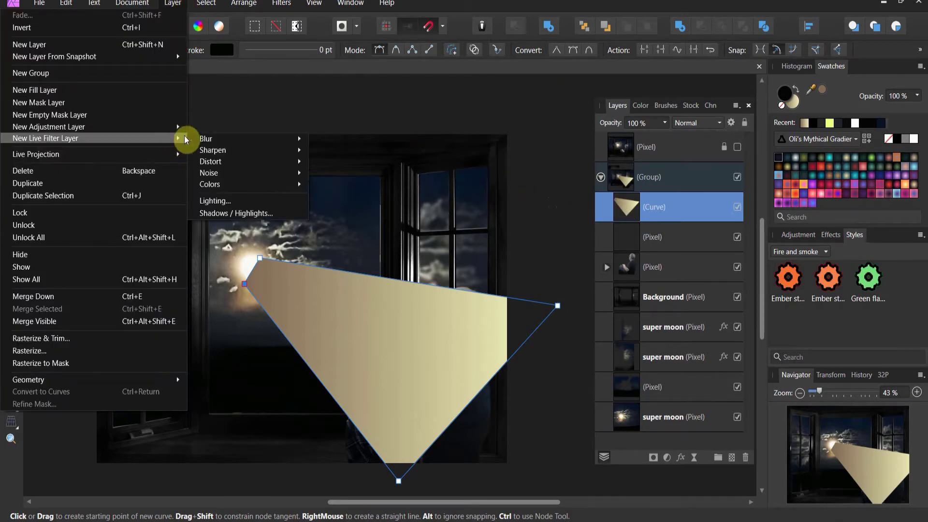
left_click(178, 141)
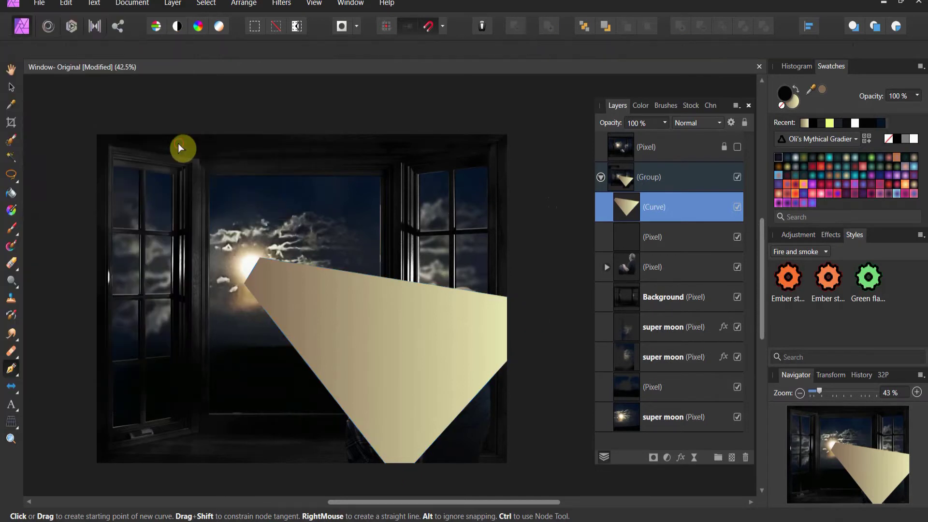
left_click_drag(649, 434, 764, 438)
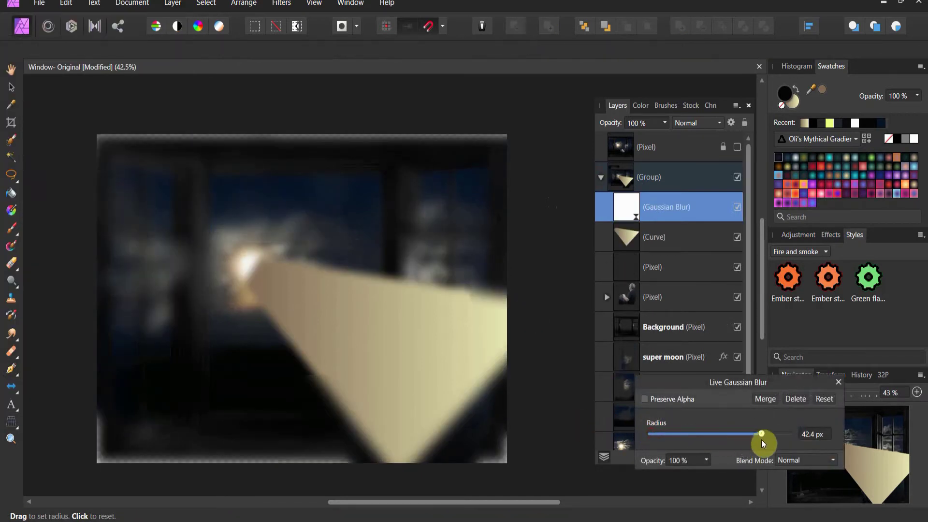
left_click_drag(626, 196, 648, 239)
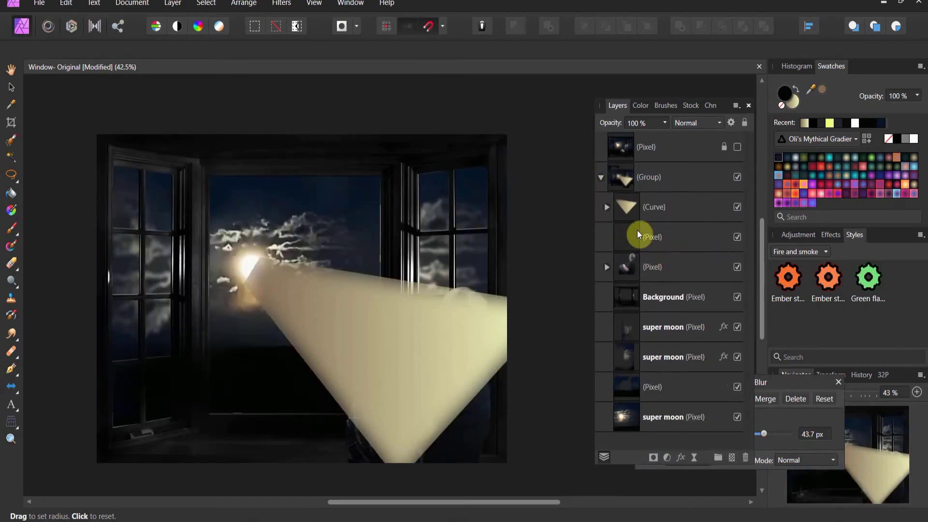
left_click(607, 207)
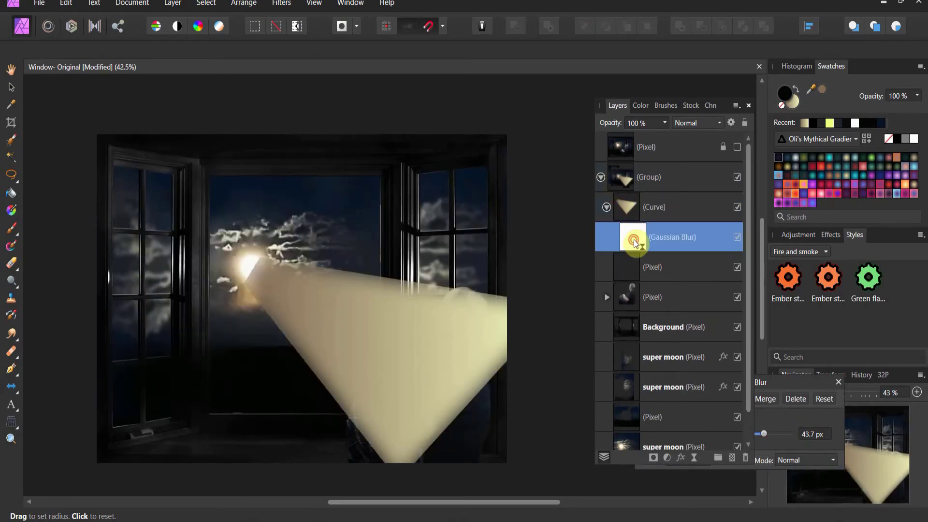
- Set the radius of the beam's live Gaussian Blur to 160 px
left_click(807, 436)
left_click(805, 435)
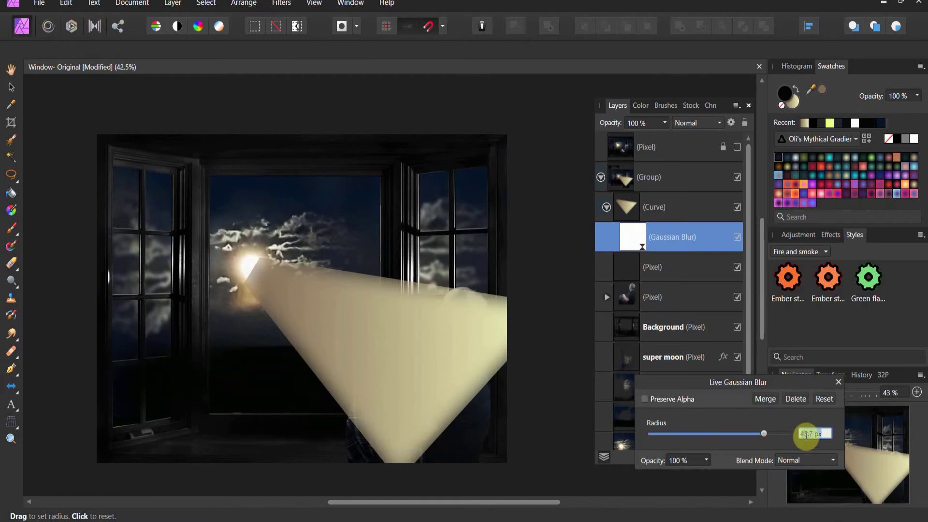
type("160")
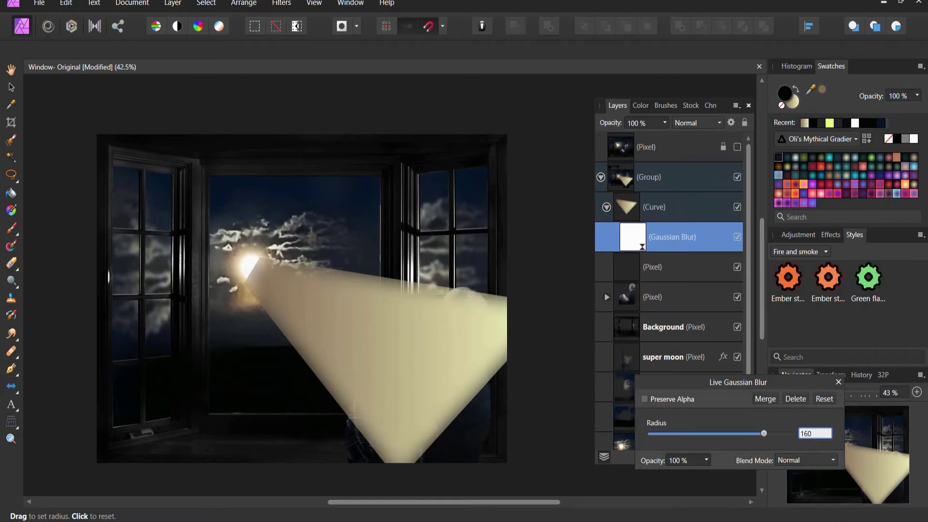
left_click(806, 437)
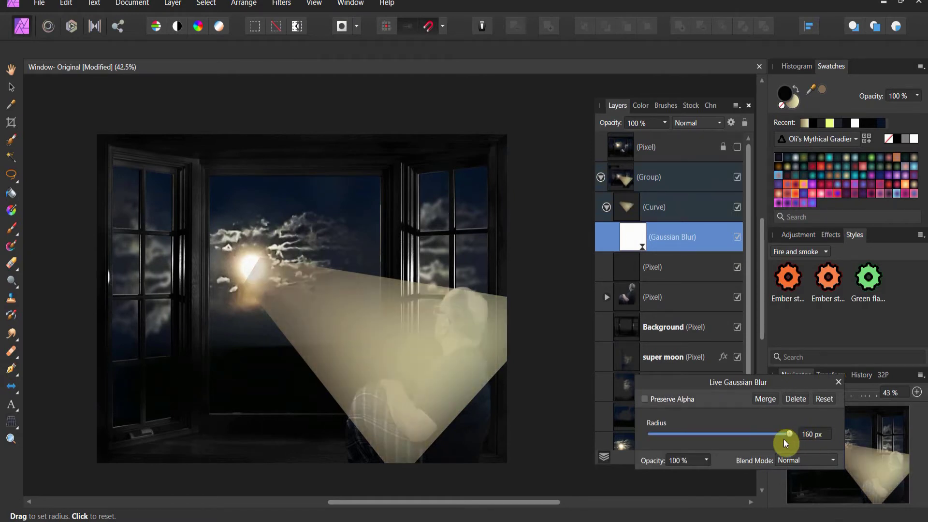
- Widen the beam curve by moving its two outer corner nodes outward and bowing the edge between them beyond the canvas
left_click(215, 227)
scroll(91, 227, "down", 1)
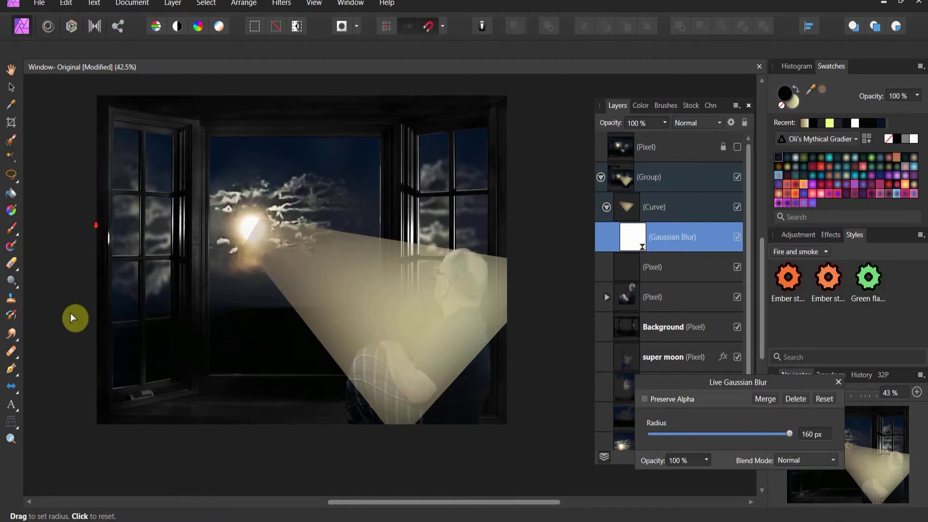
left_click(17, 376)
left_click(63, 385)
left_click(388, 411)
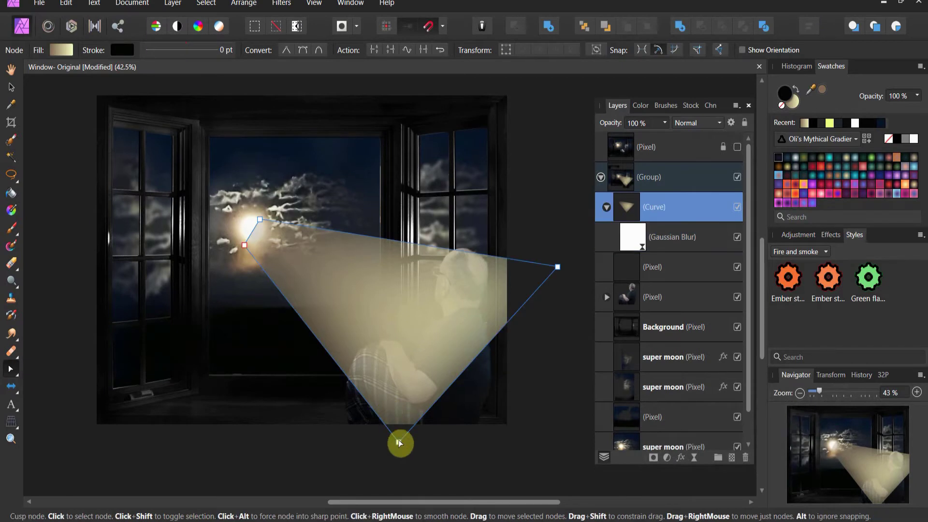
left_click_drag(395, 438, 387, 458)
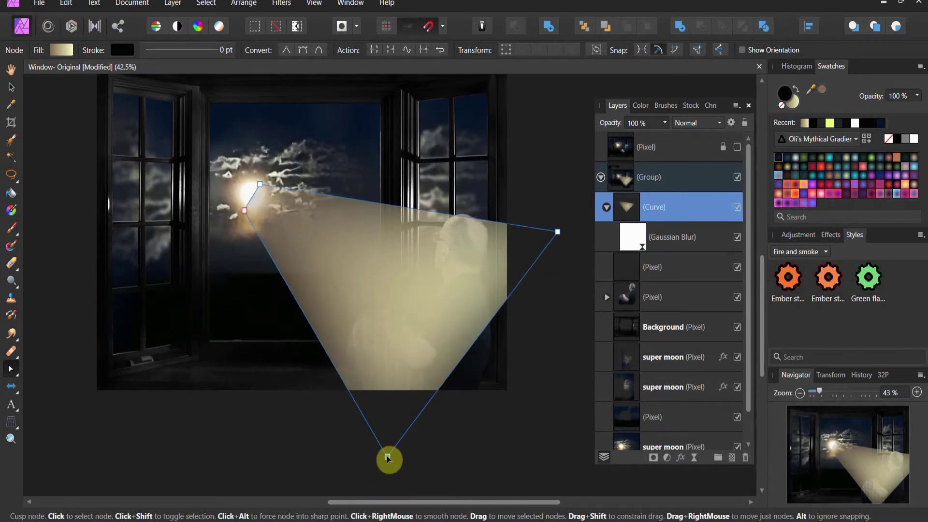
left_click_drag(561, 234, 565, 206)
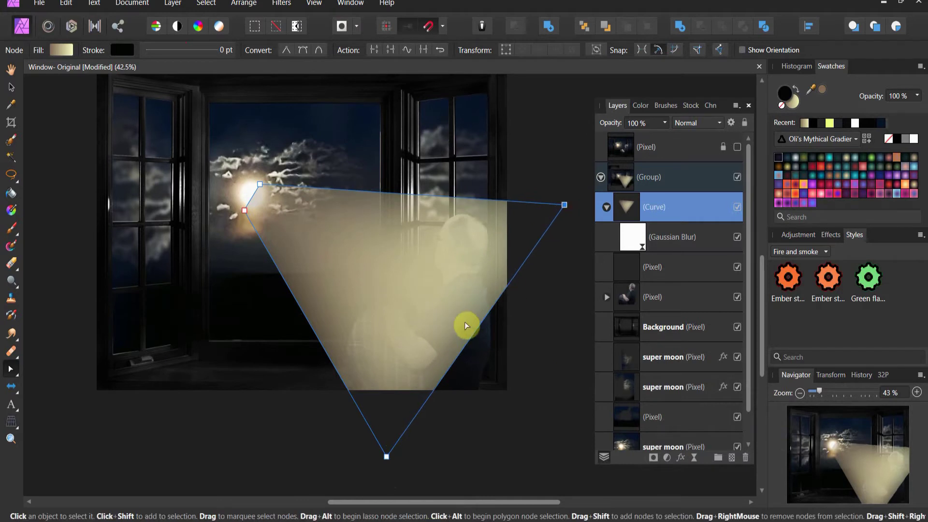
left_click(476, 354)
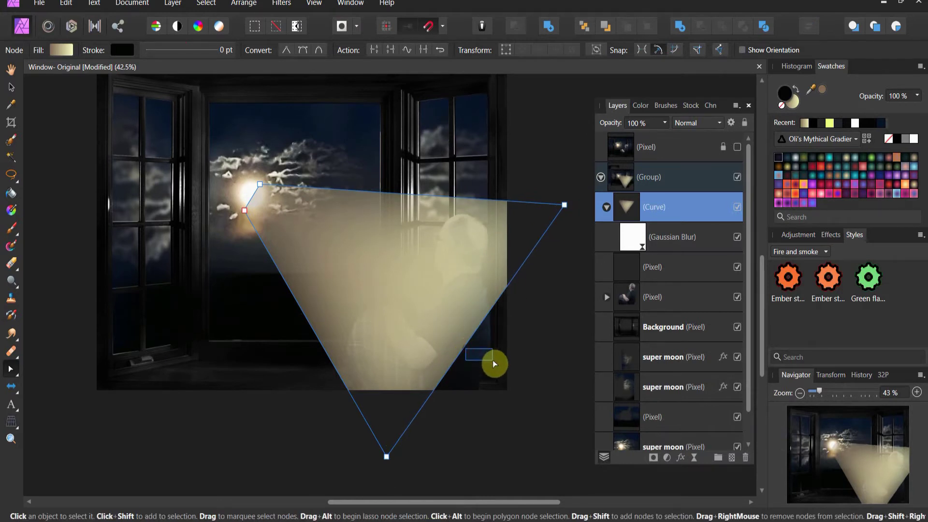
left_click_drag(469, 344, 529, 385)
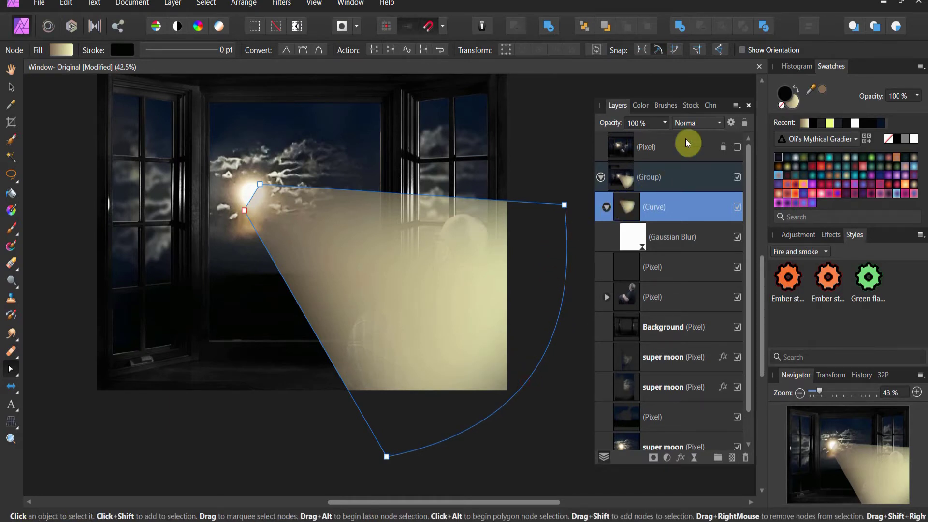
- Preview the blend modes on the beam curve layer, set it to Average, and deselect the curve
left_click(696, 123)
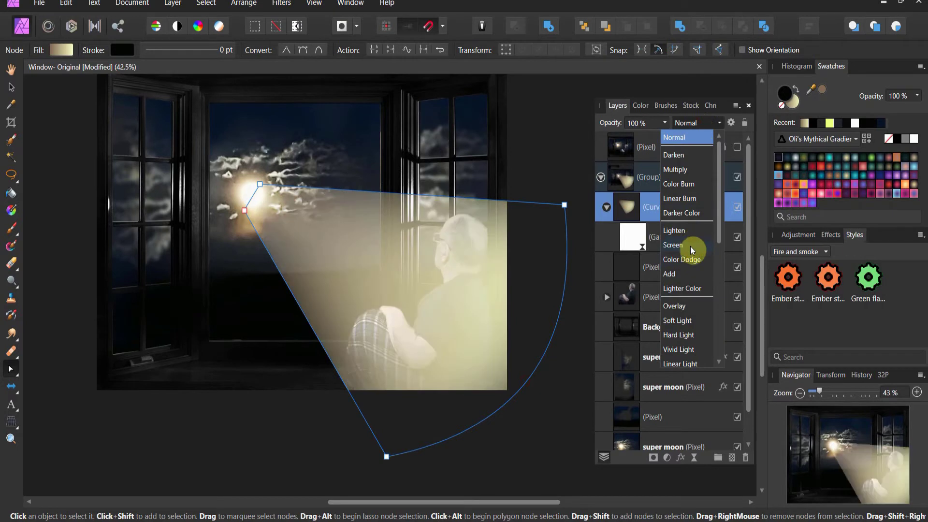
scroll(690, 208, "down", 2)
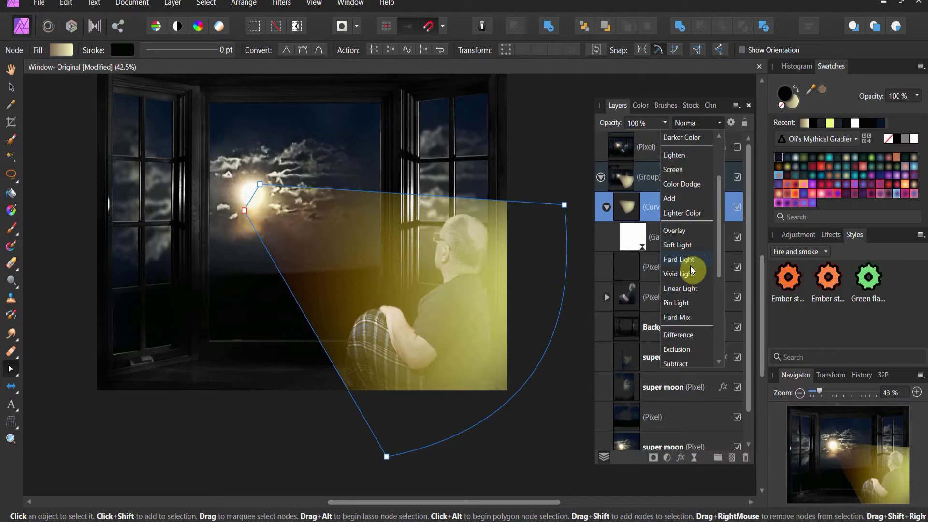
scroll(694, 258, "up", 1)
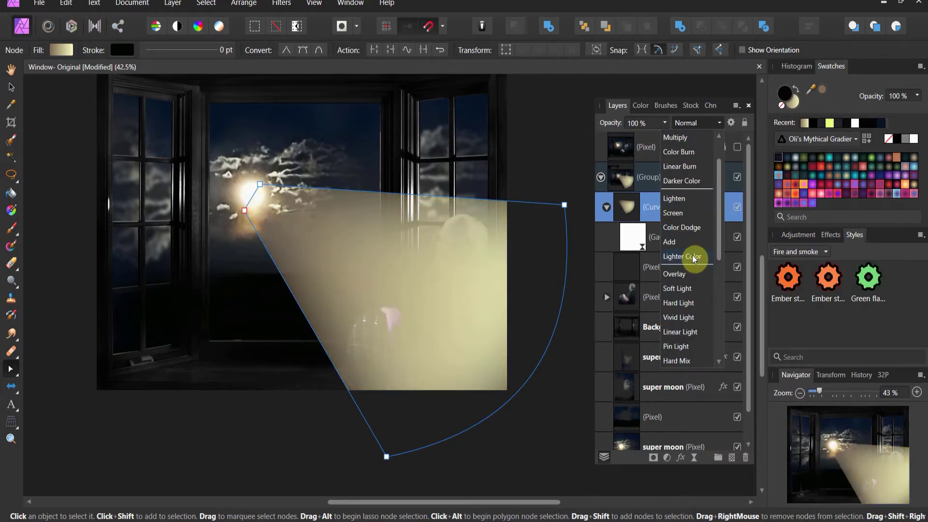
scroll(694, 258, "down", 1)
scroll(693, 261, "down", 2)
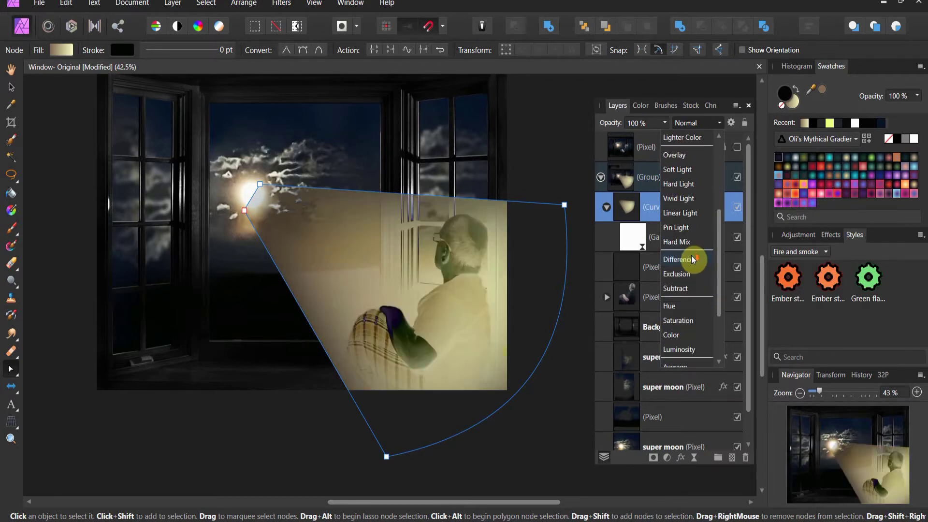
scroll(691, 264, "down", 1)
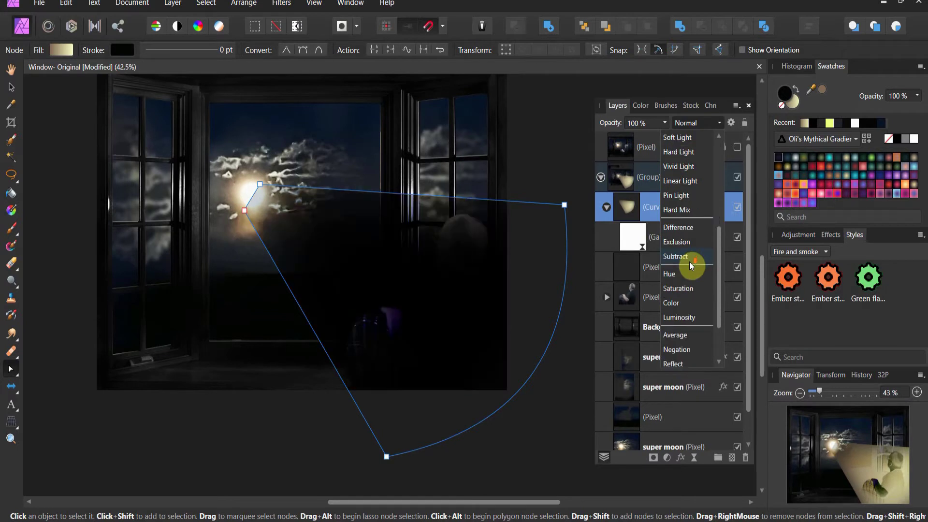
left_click(685, 336)
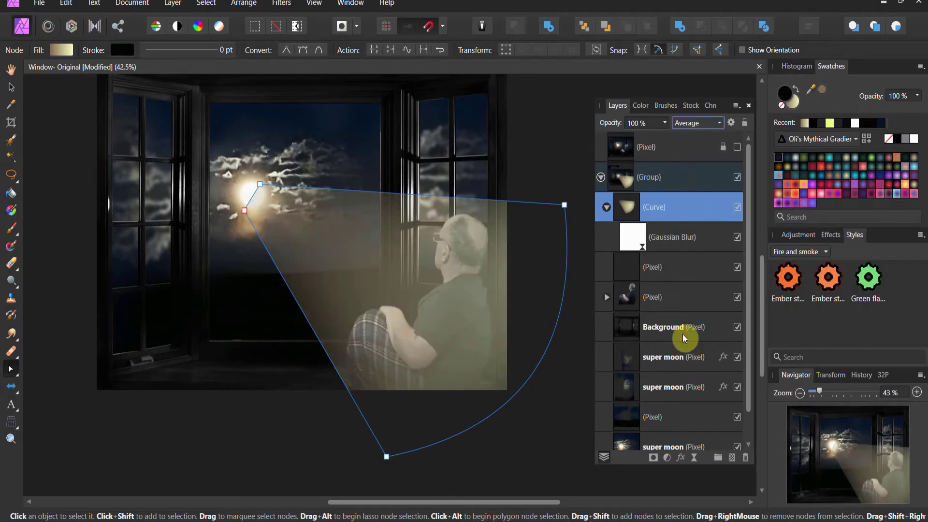
left_click(573, 299)
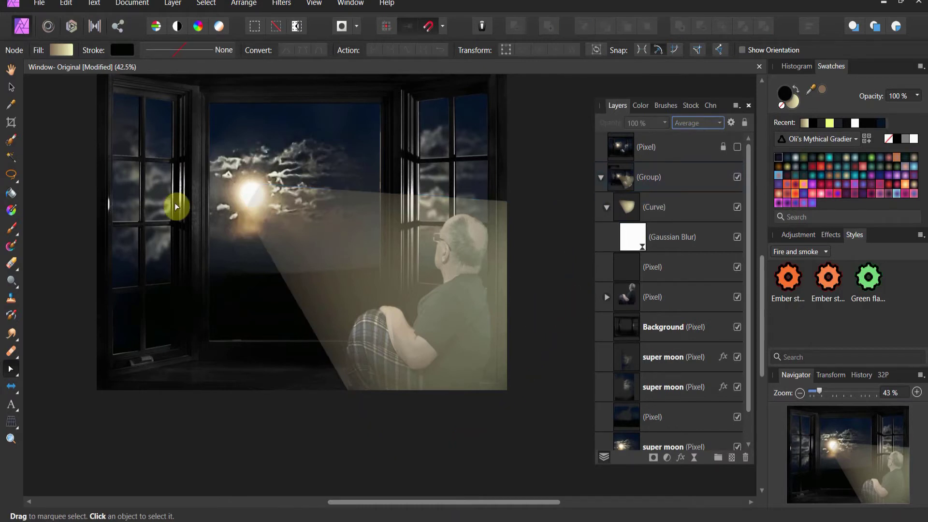
- Add a mask to the beam's curve layer and expand the layer to show its nested items
left_click(608, 208)
left_click(623, 208)
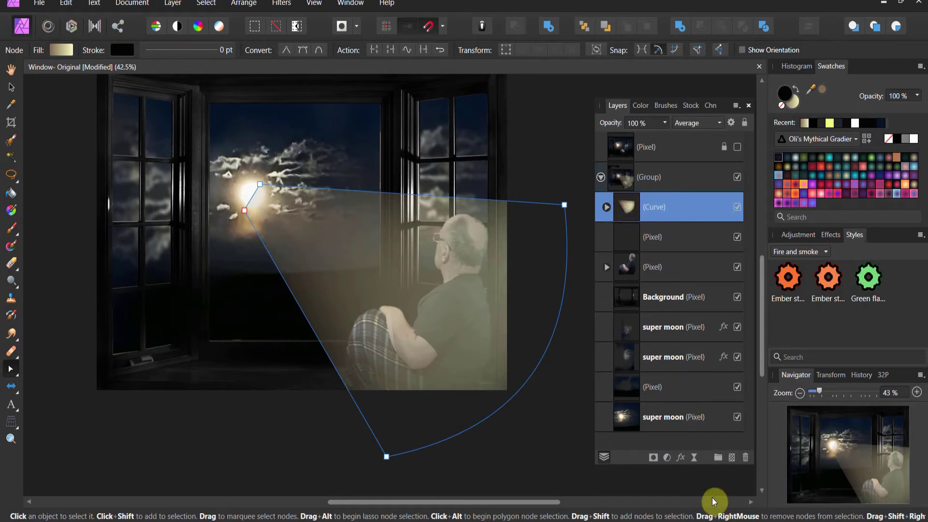
left_click(651, 462)
left_click(608, 209)
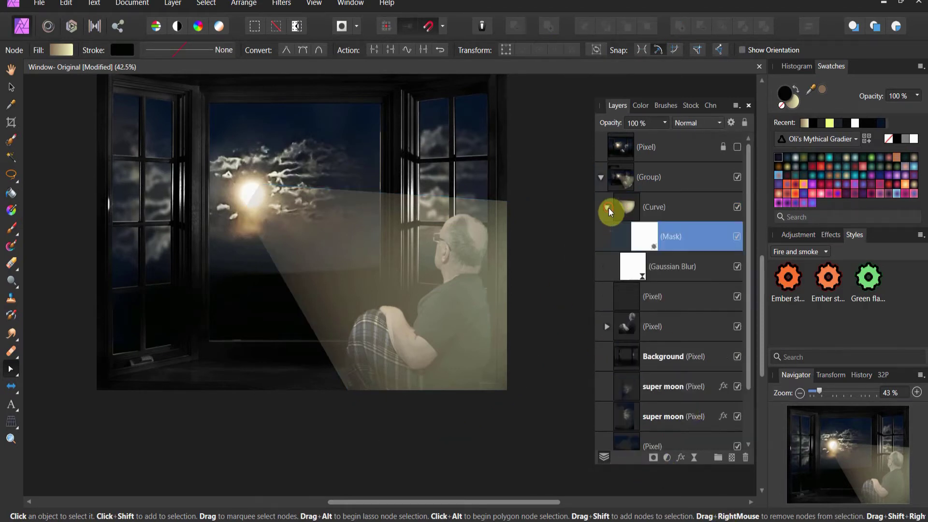
- Soften the beam's hard edges by painting black on its mask with a soft brush of about 606 px at 25% flow
left_click(11, 228)
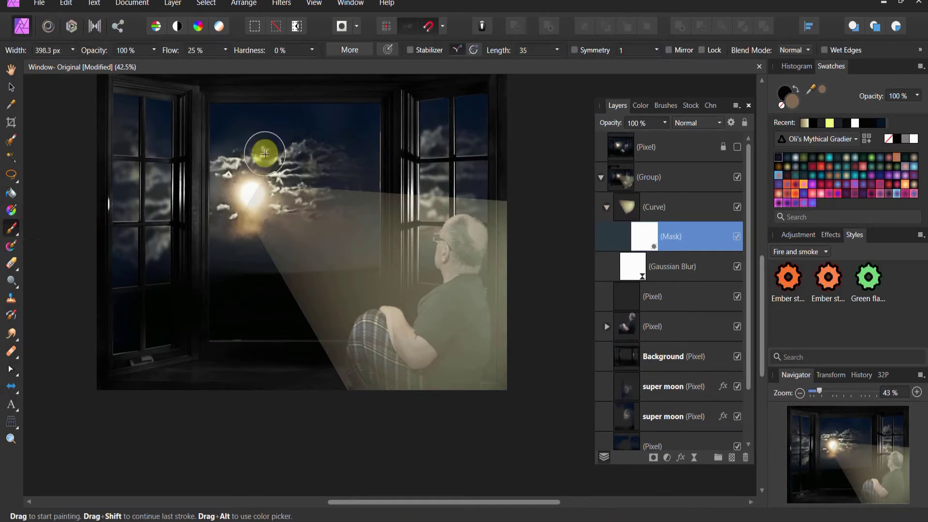
left_click(671, 106)
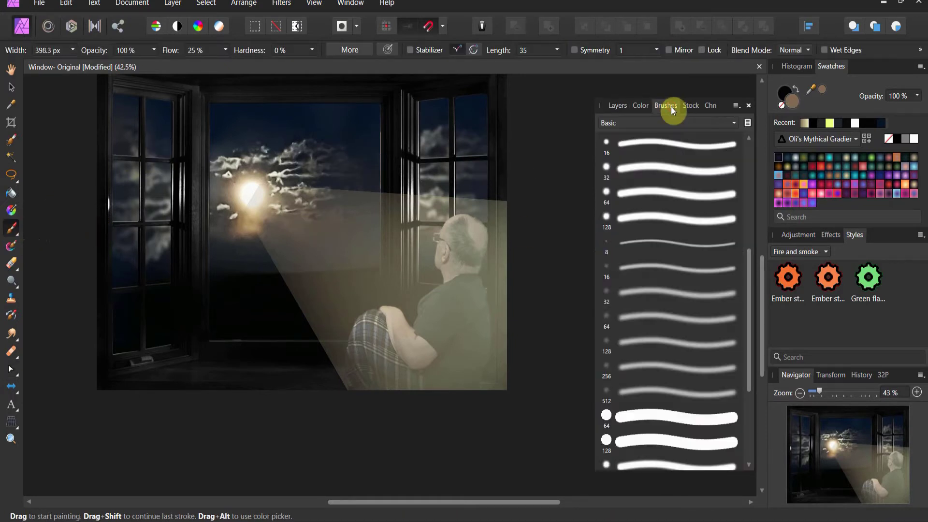
left_click(641, 106)
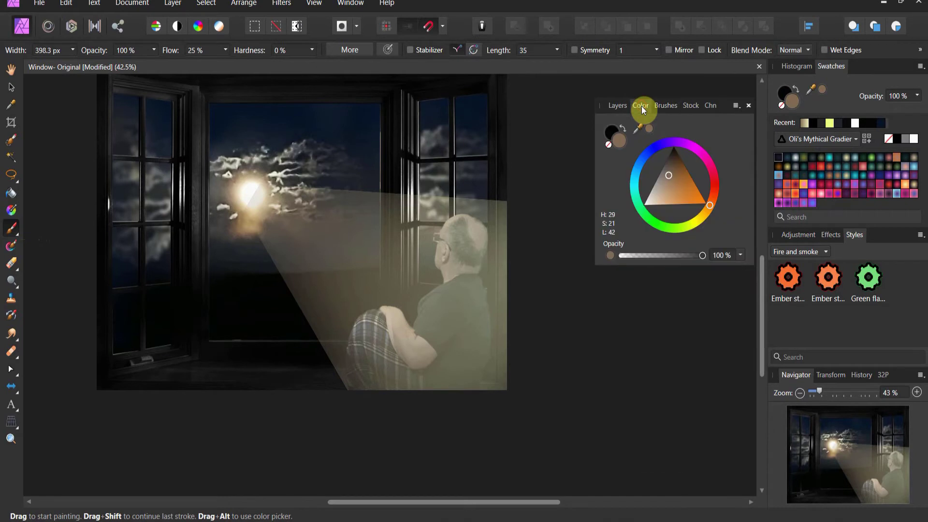
left_click_drag(665, 160, 674, 147)
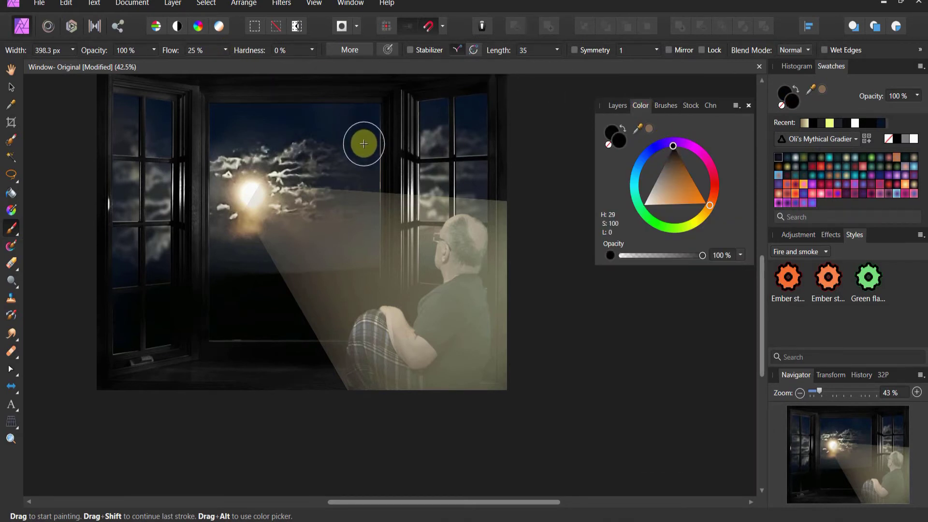
key("bracketright")
key("bracketright")
key("bracketright")
key("bracketright")
left_click(282, 222)
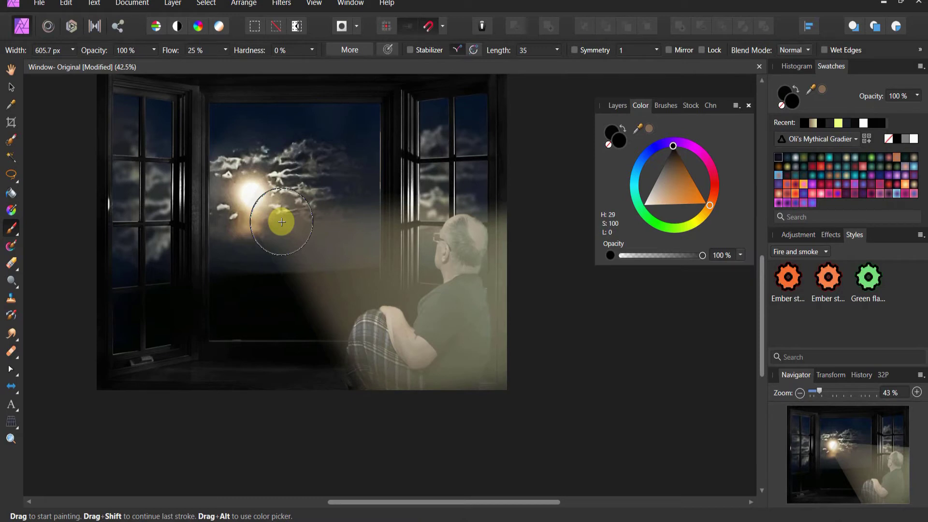
- Reduce the brush flow to 8% and size to 372 px, and paint the beam's mask to fade the light over the man's back and body
left_click(226, 53)
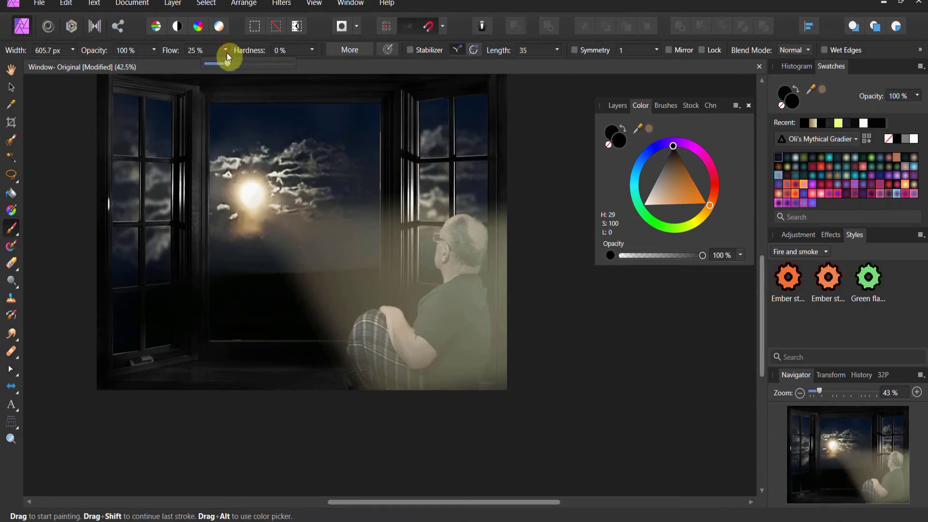
left_click_drag(227, 57, 213, 62)
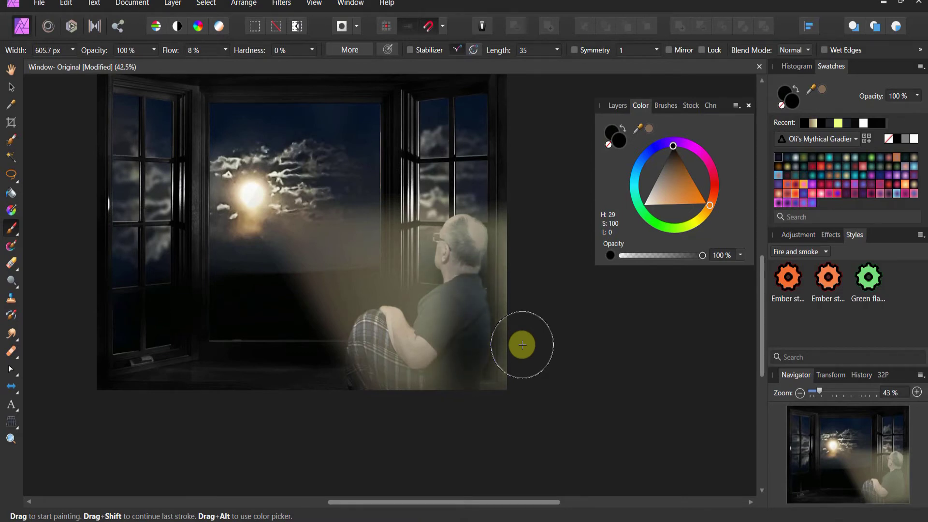
key("bracketleft")
key("bracketleft")
key("bracketleft")
key("bracketleft")
key("bracketleft")
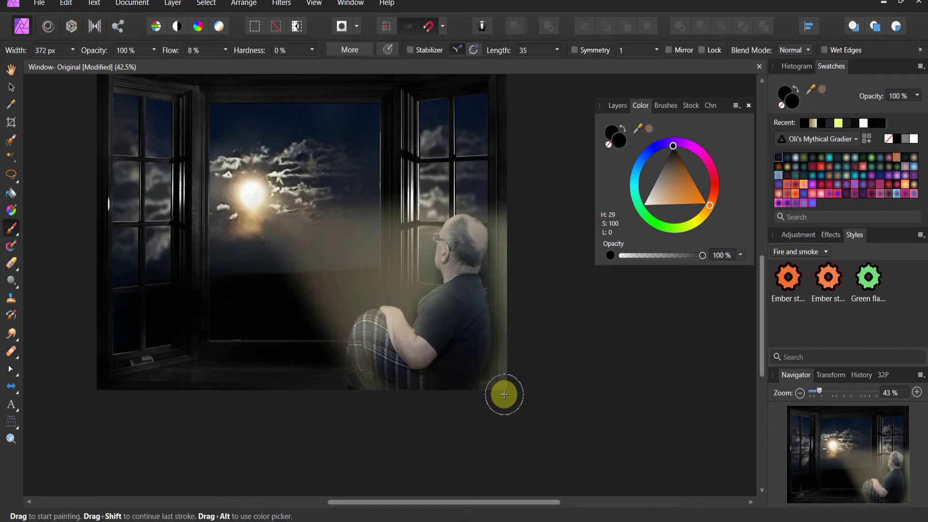
left_click(617, 104)
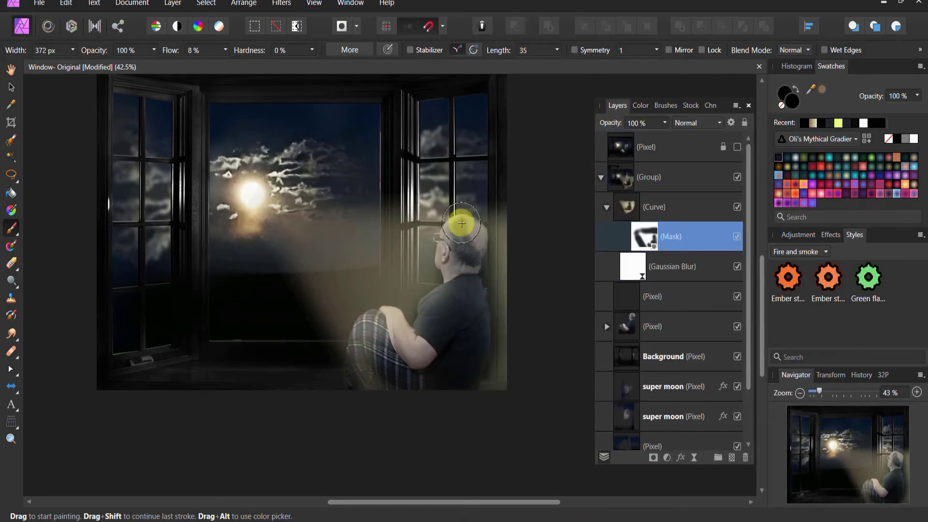
mouse_move(461, 223)
left_mouse_down()
mouse_move(443, 223)
mouse_move(433, 244)
mouse_move(442, 283)
mouse_move(416, 317)
mouse_move(376, 311)
mouse_move(356, 328)
mouse_move(379, 326)
left_mouse_up()
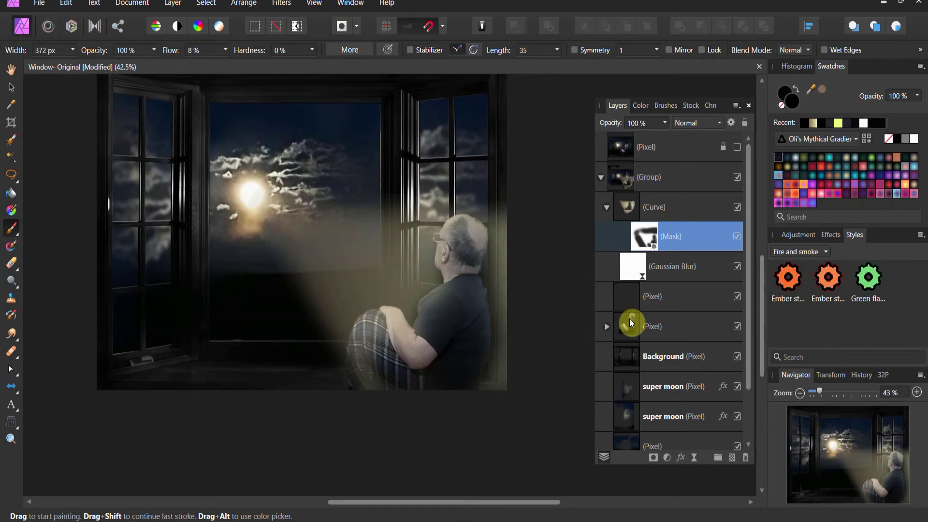
- Add a new empty pixel layer and place it between the man's layer and the Background layer
left_click(607, 208)
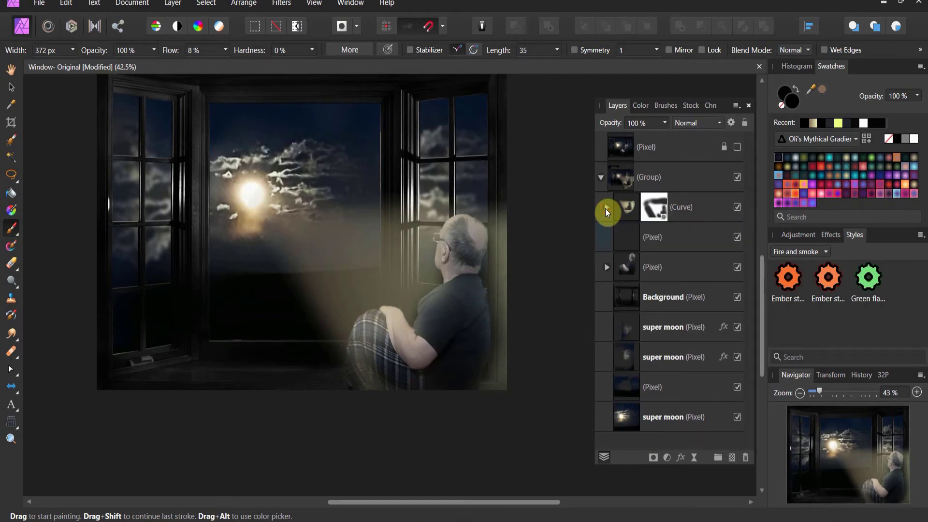
left_click(624, 272)
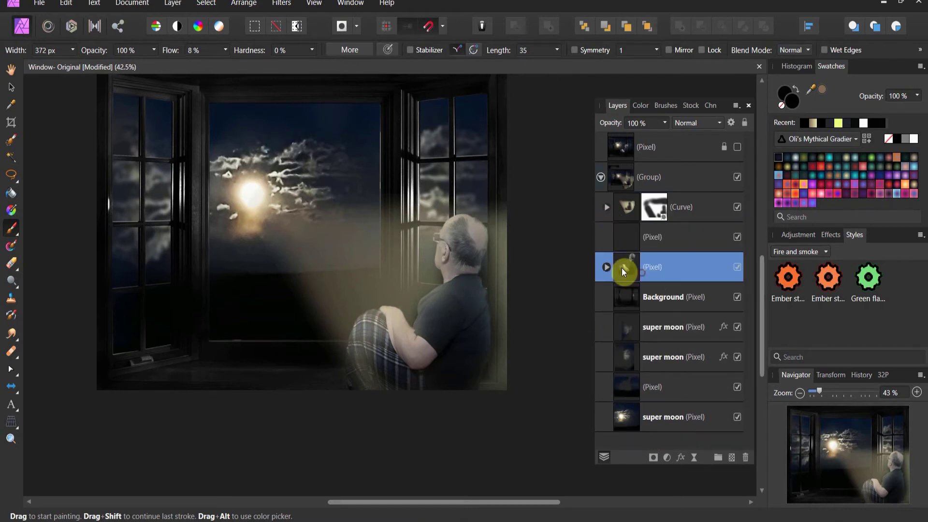
left_click(608, 267)
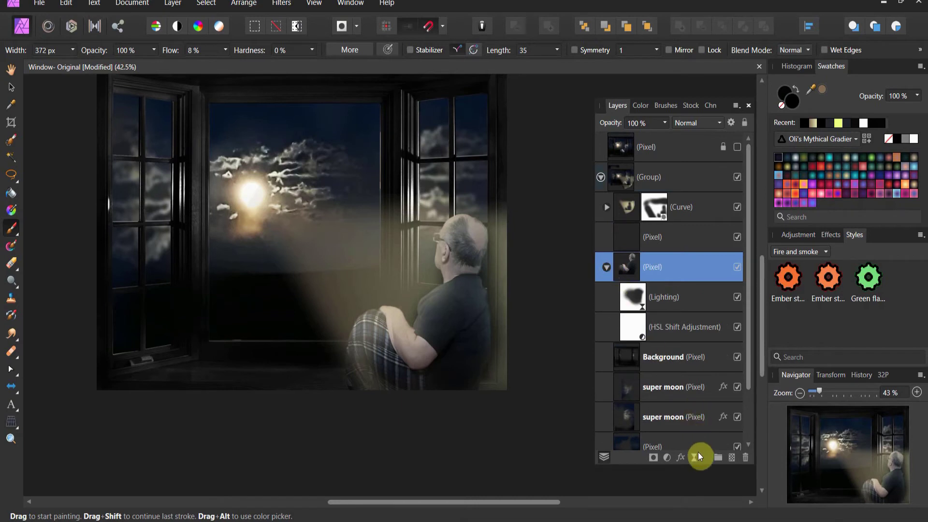
left_click(732, 457)
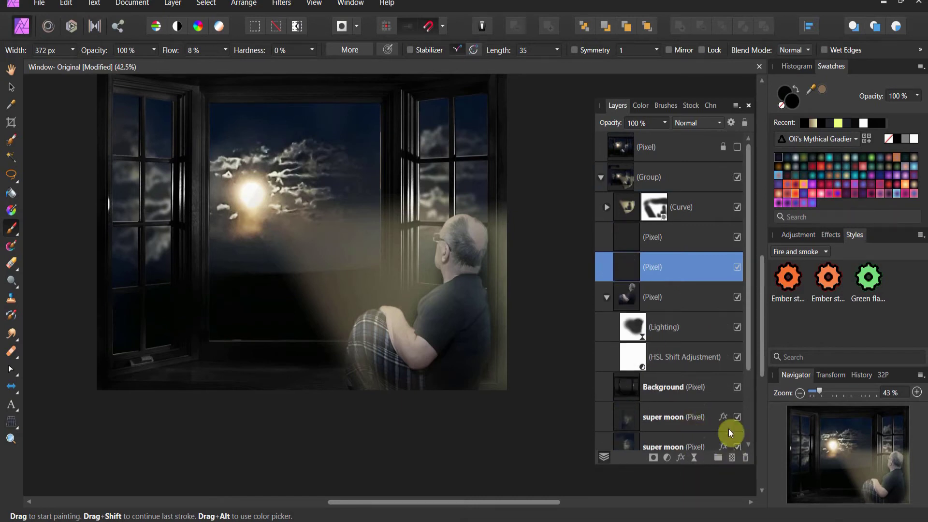
left_click_drag(626, 294, 614, 311)
- Select the Lighting filter nested in the man's layer and switch it off and on to compare its effect
left_click(624, 297)
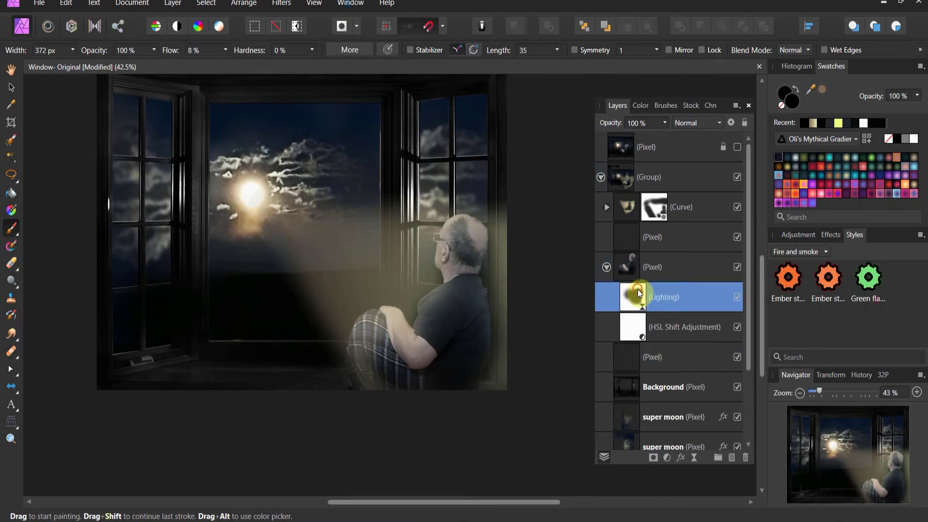
left_click(737, 297)
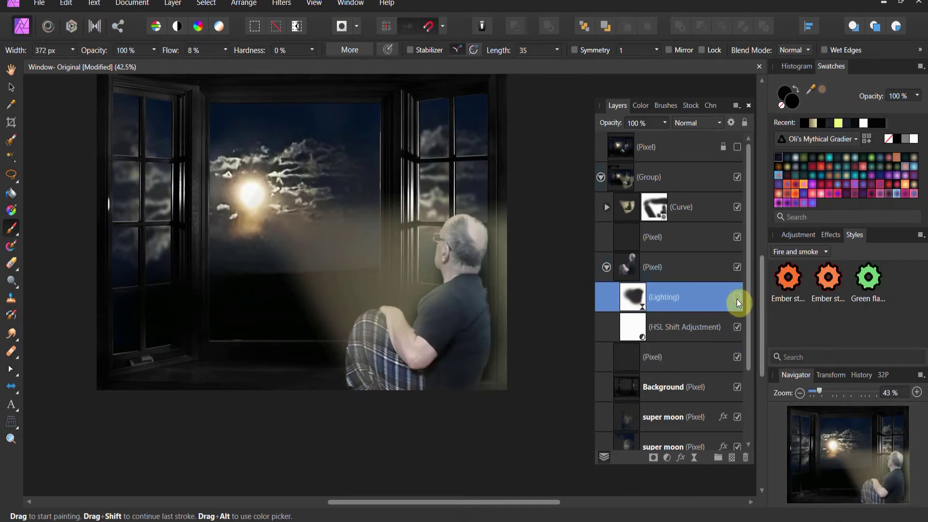
left_click(737, 299)
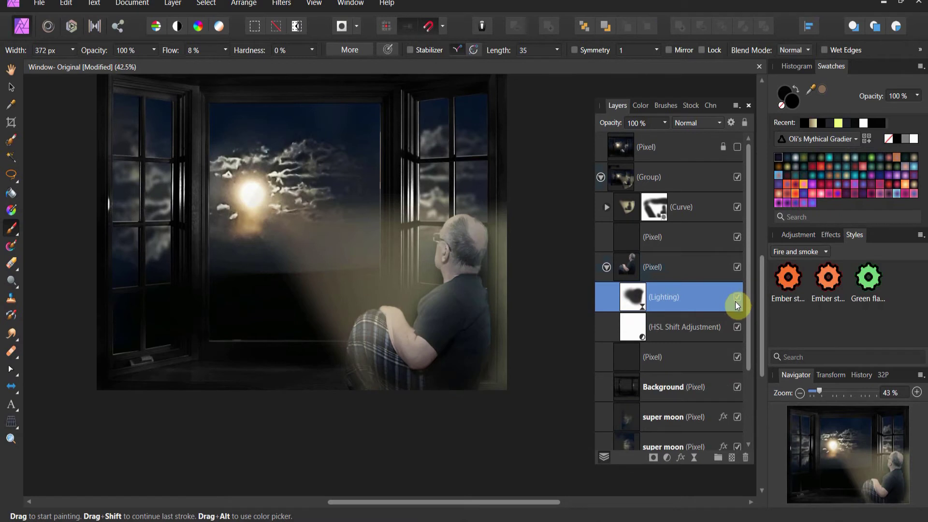
- Nest the empty pixel layer inside the man's layer above the Lighting filter and rename it "Rim light"
left_click_drag(619, 360, 608, 289)
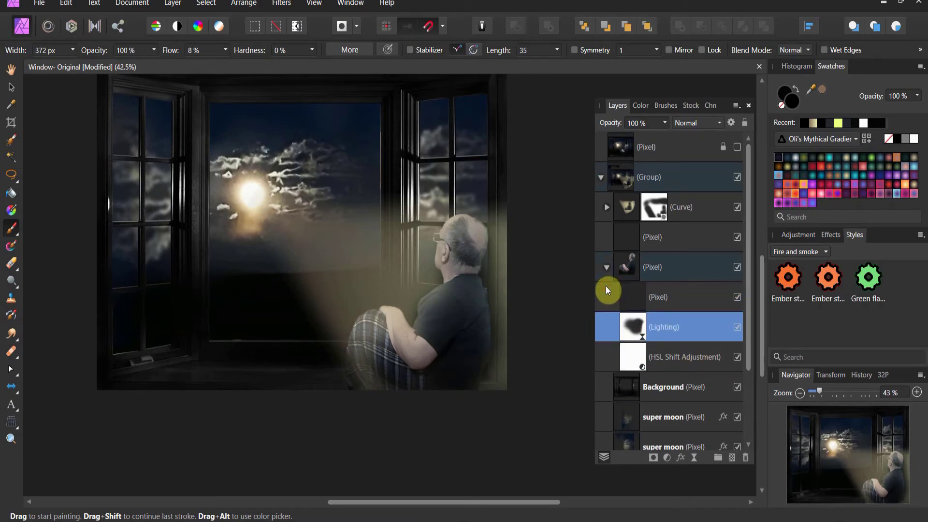
double_click(651, 298)
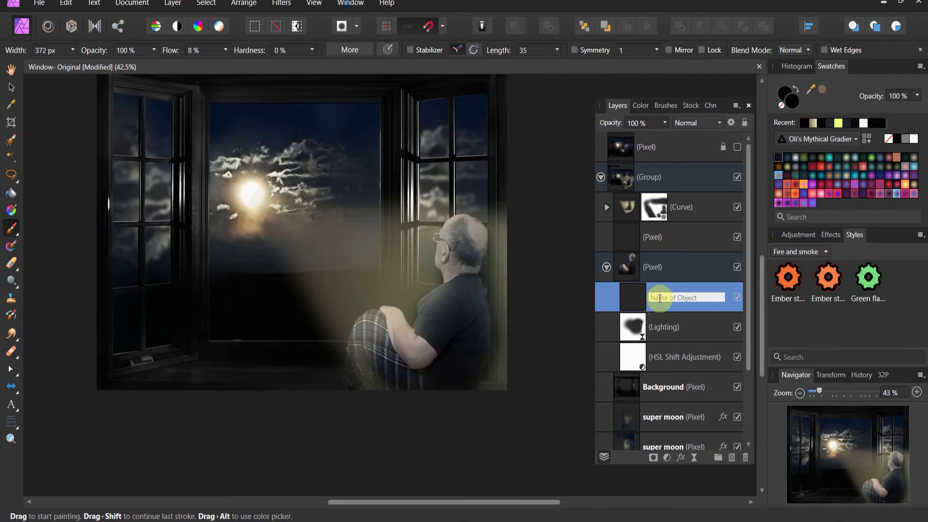
type("Ri light")
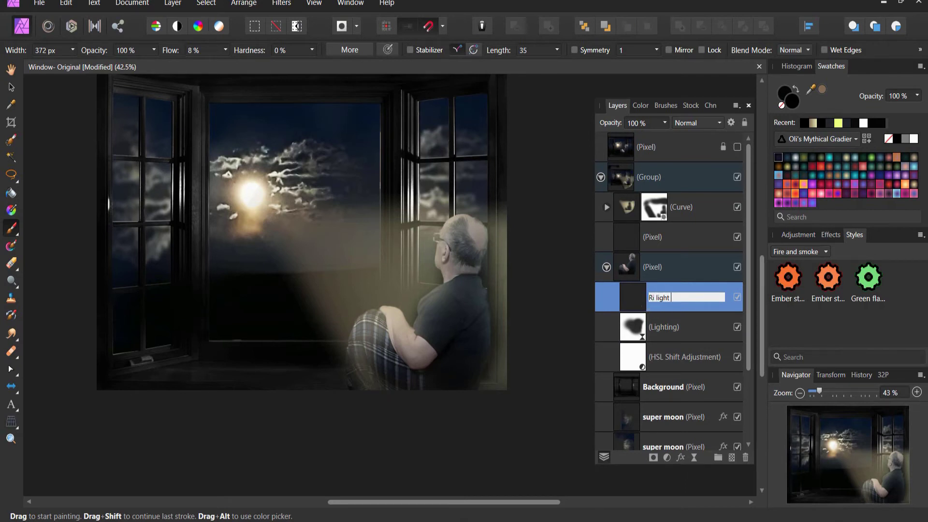
left_click(657, 299)
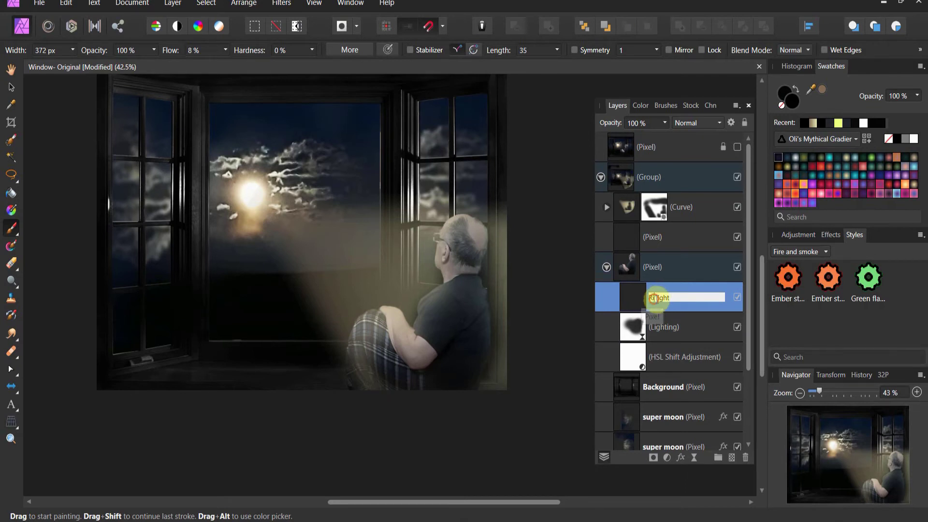
type("m")
key("Return")
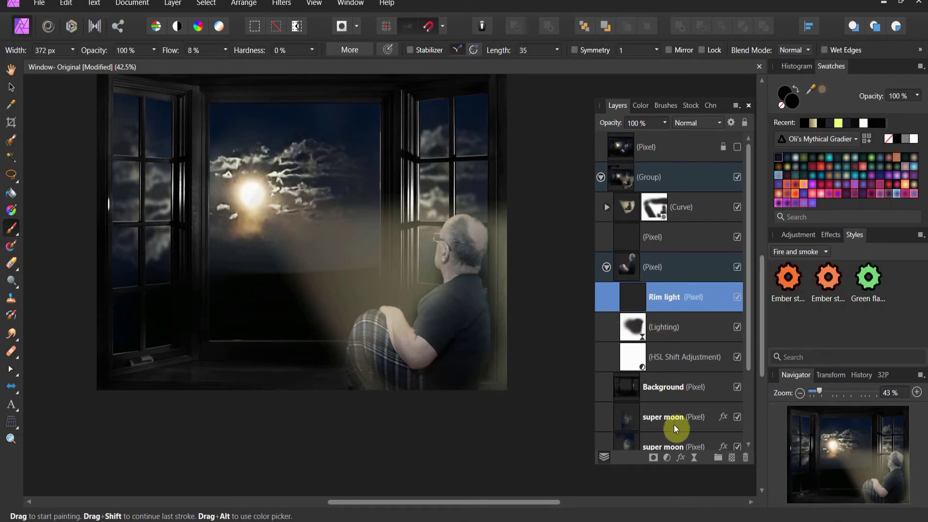
- Set the brush colour to a pale warm orange with hue 37, saturation 75 and lightness 79
left_click(641, 105)
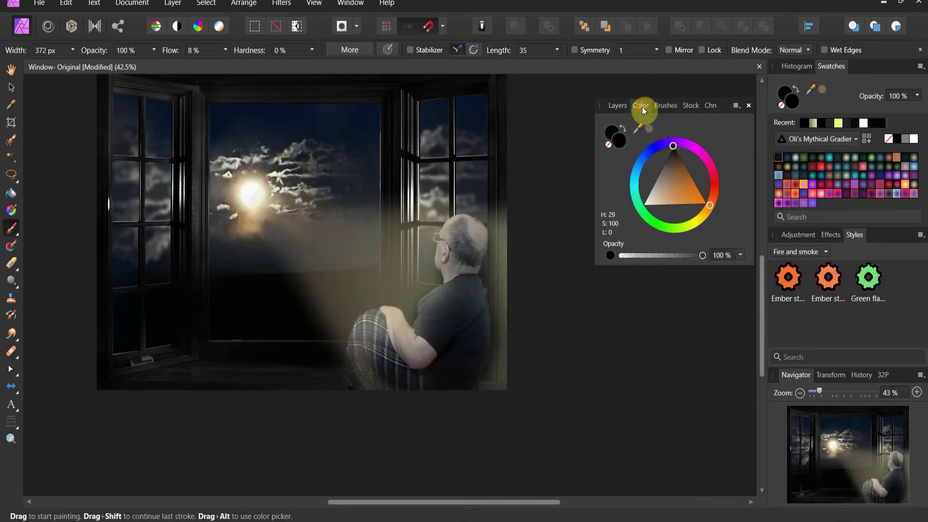
left_click(667, 205)
left_click(661, 210)
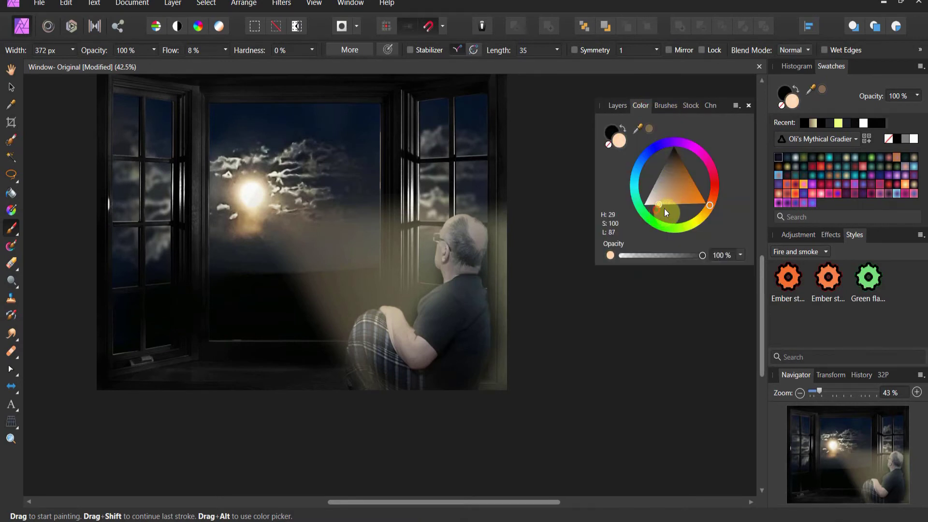
left_click_drag(705, 208, 697, 218)
left_click_drag(640, 183, 650, 194)
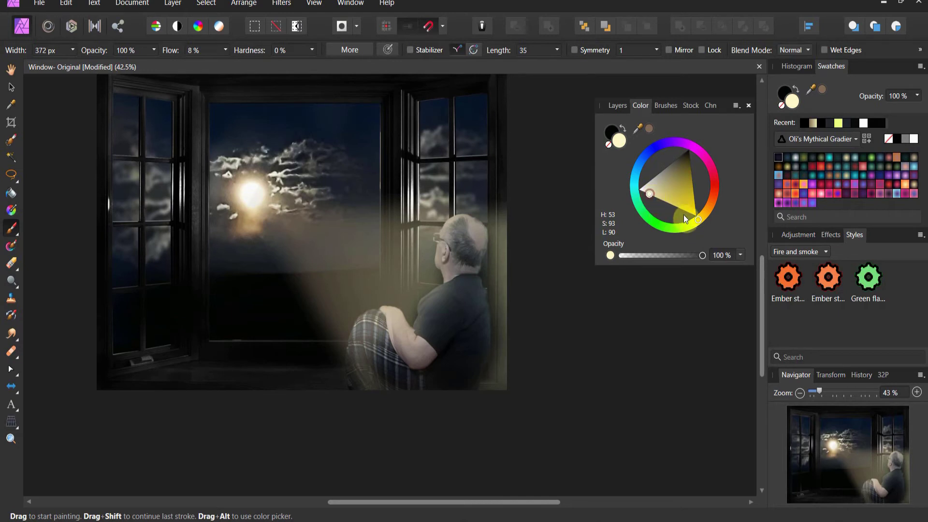
left_click_drag(699, 217, 662, 201)
left_click(659, 203)
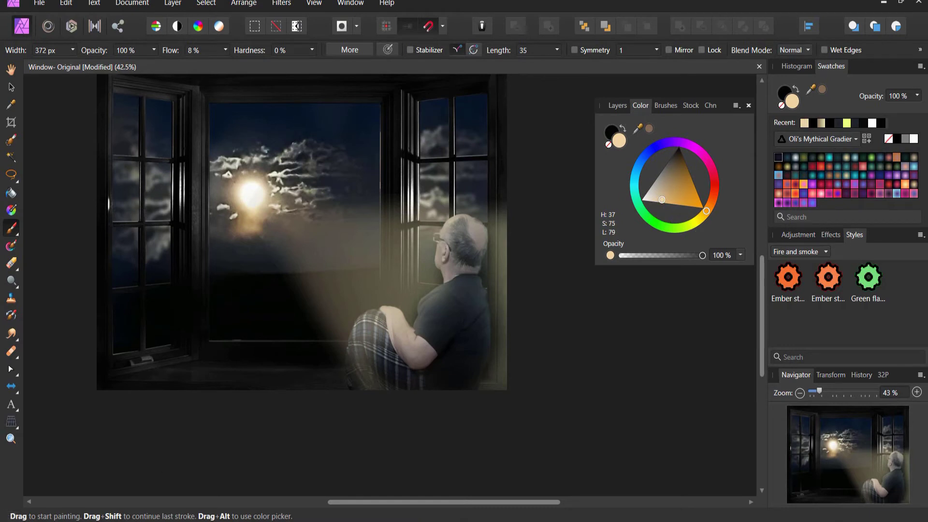
- Reduce the brush to about 119 px and paint rim light along the moon-facing edges of the man's face, chest and knees
key("bracketleft")
key("bracketleft")
key("bracketleft")
key("bracketleft")
key("bracketleft")
key("bracketleft")
left_click_drag(437, 256, 430, 299)
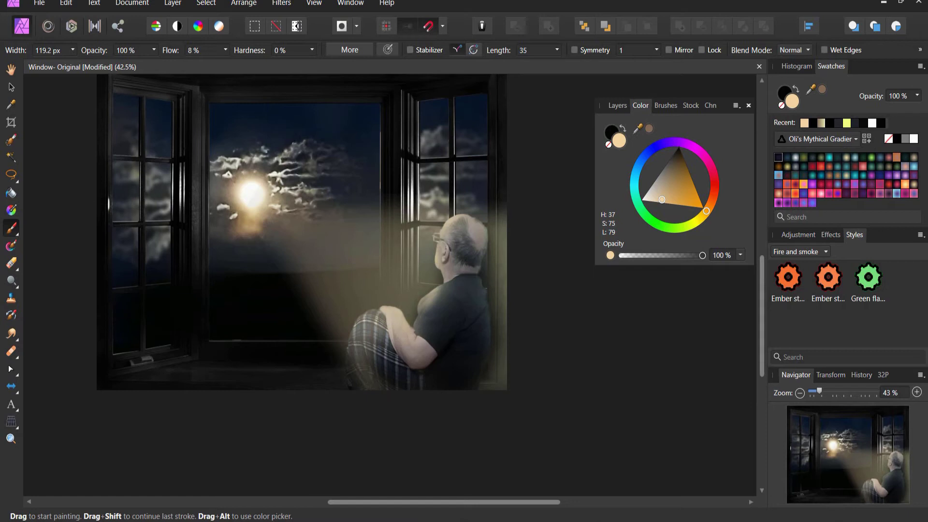
mouse_move(380, 313)
left_mouse_down()
mouse_move(360, 320)
mouse_move(349, 386)
left_mouse_up()
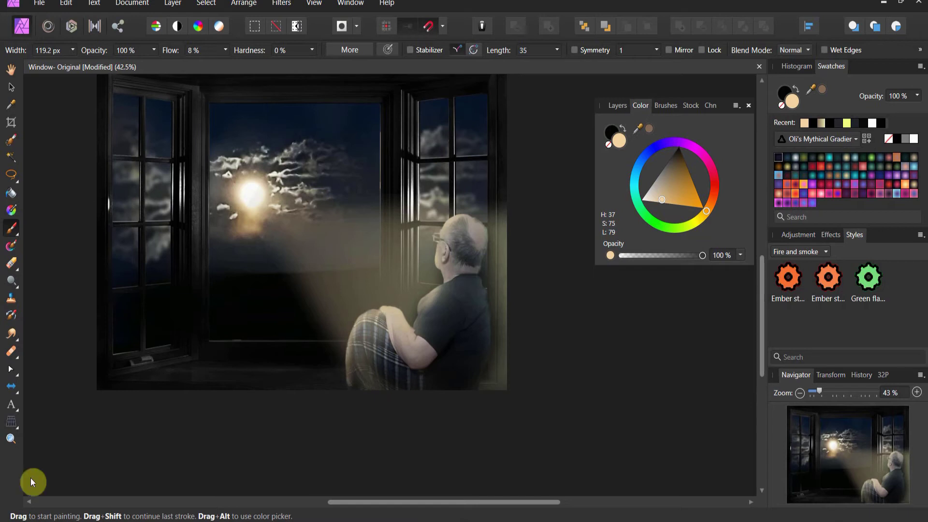
- Set the Rim light layer's blend mode to Overlay and keep its opacity at 100%
left_click(618, 106)
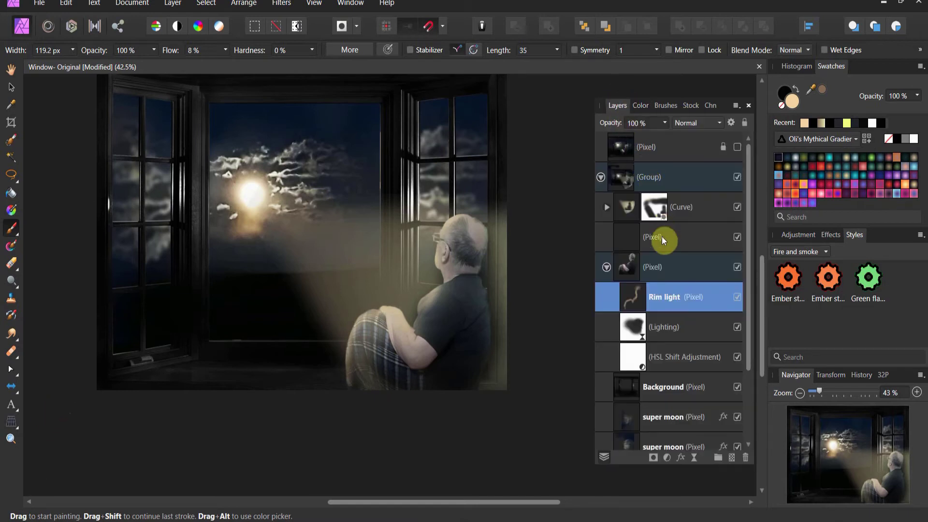
left_click(681, 123)
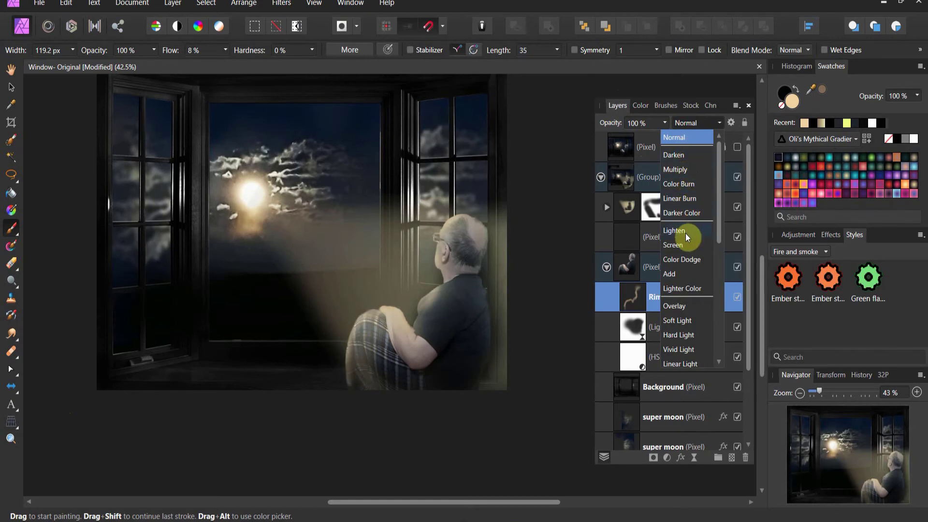
left_click(692, 306)
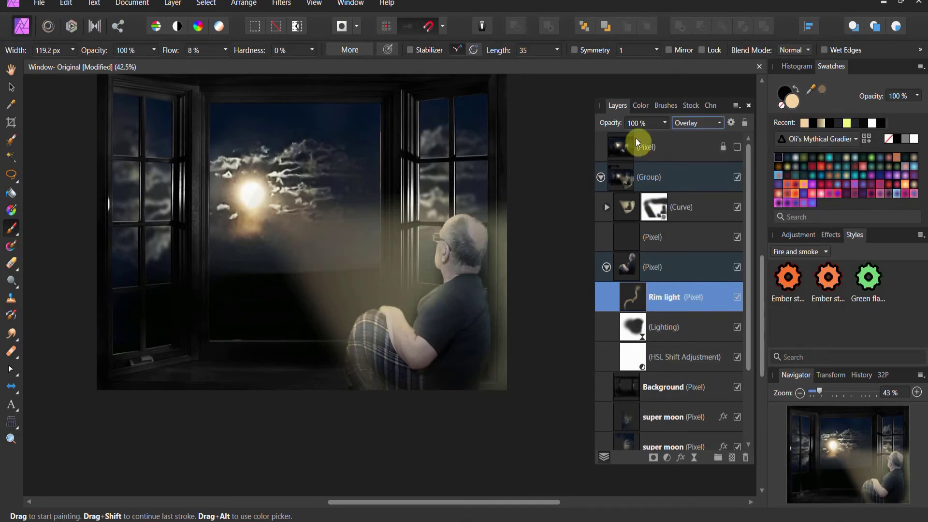
left_click(665, 123)
mouse_move(665, 136)
left_mouse_down()
mouse_move(608, 137)
mouse_move(671, 141)
left_mouse_up()
- Add an HSL adjustment and nest it inside the Rim light layer
left_click(667, 457)
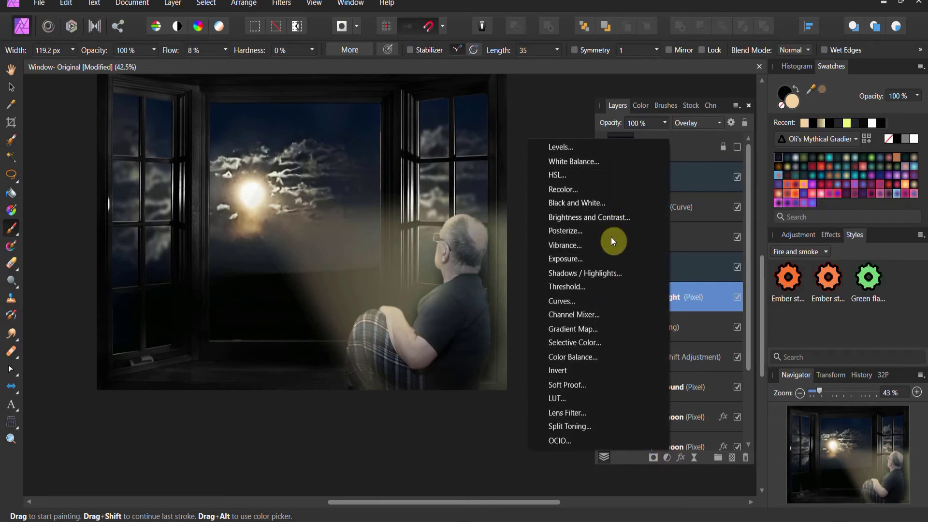
left_click(599, 175)
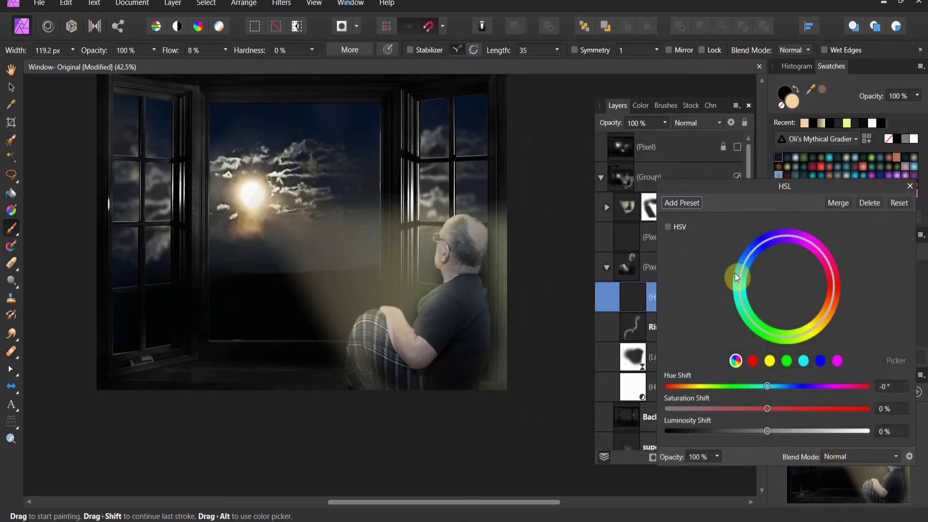
left_click_drag(650, 298, 648, 335)
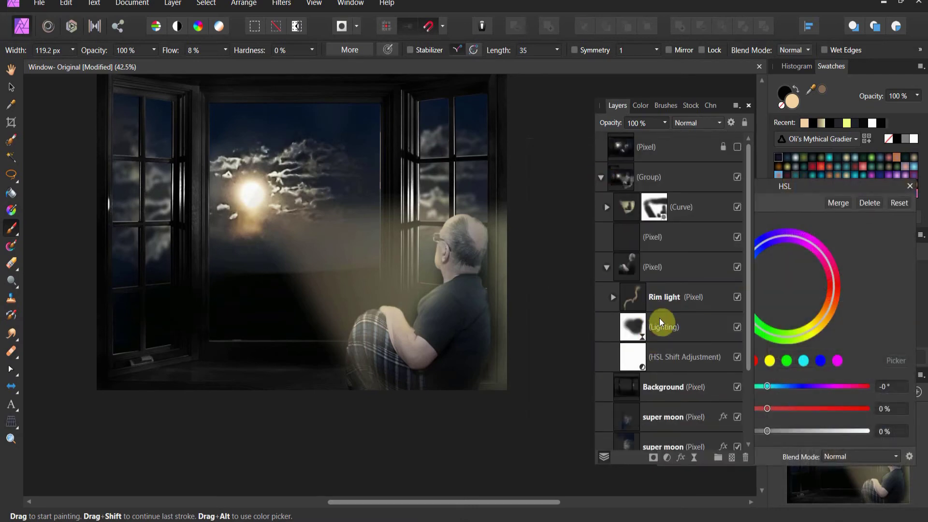
left_click(612, 298)
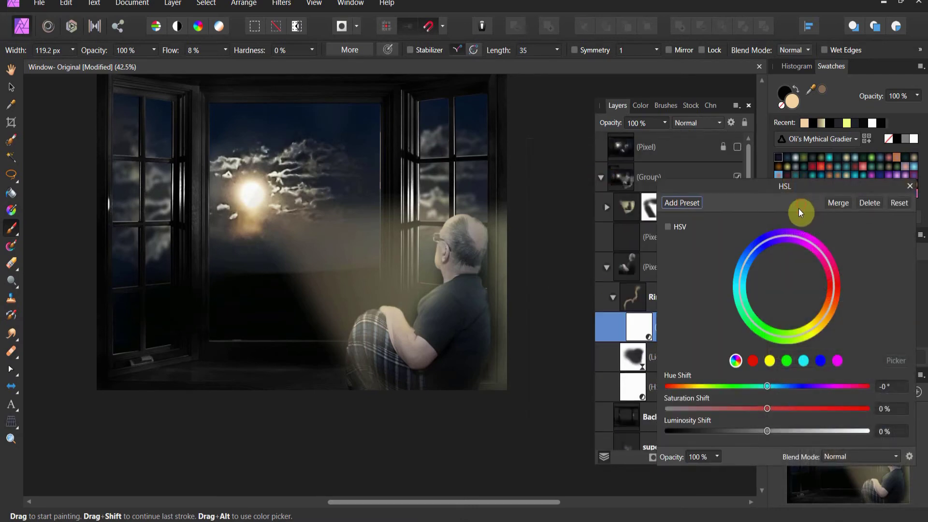
- Set the Rim light's HSL adjustment to hue -130°, saturation -21% and luminosity 12%, and switch the adjustment off
left_click_drag(767, 387, 698, 385)
left_click_drag(767, 407, 795, 408)
left_click_drag(718, 412, 780, 435)
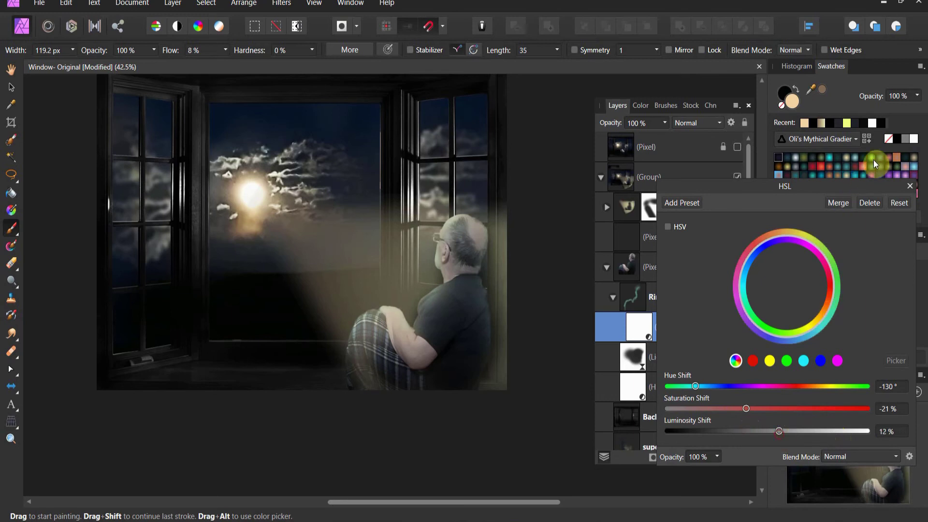
left_click(911, 186)
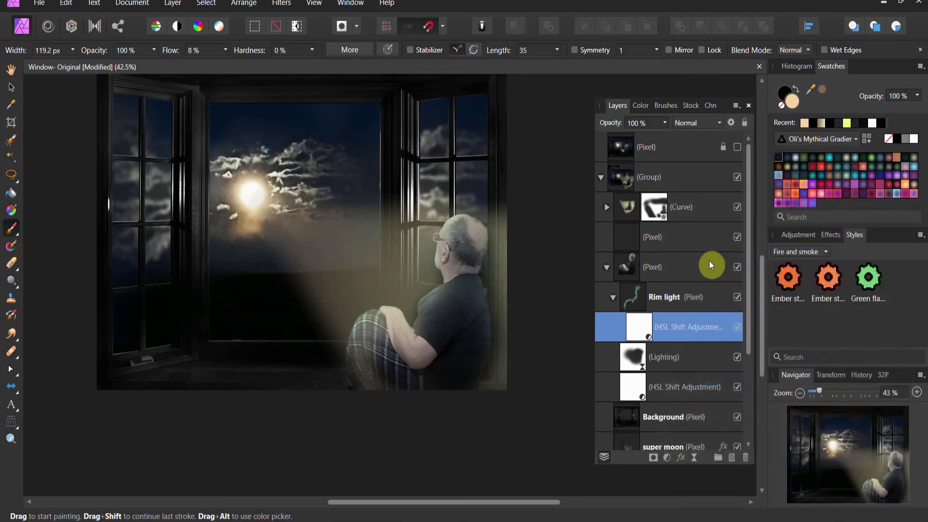
left_click(643, 326)
- Set the HSL adjustment below the Lighting filter in the man's layer to saturation -4% and luminosity -11%
left_click(643, 387)
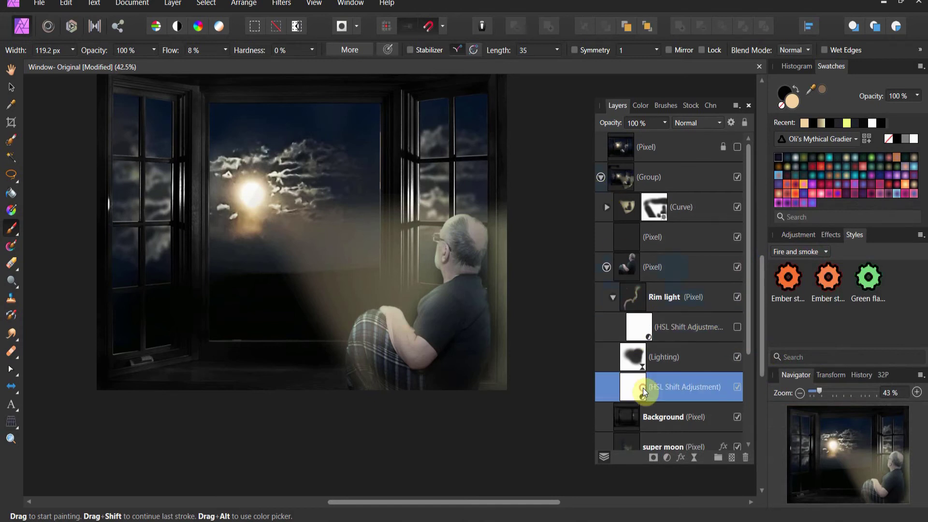
double_click(642, 387)
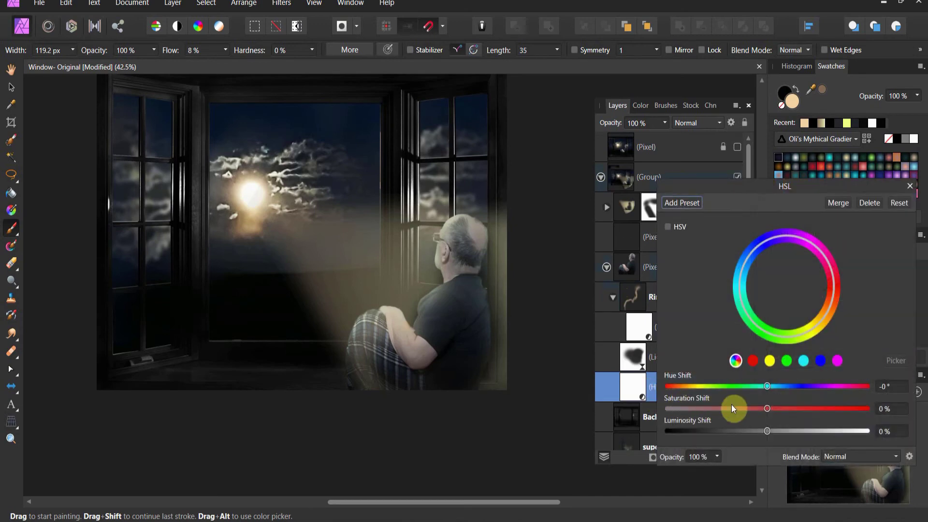
mouse_move(765, 408)
left_mouse_down()
mouse_move(725, 408)
mouse_move(862, 411)
mouse_move(788, 408)
mouse_move(769, 433)
mouse_move(744, 432)
mouse_move(766, 408)
left_mouse_up()
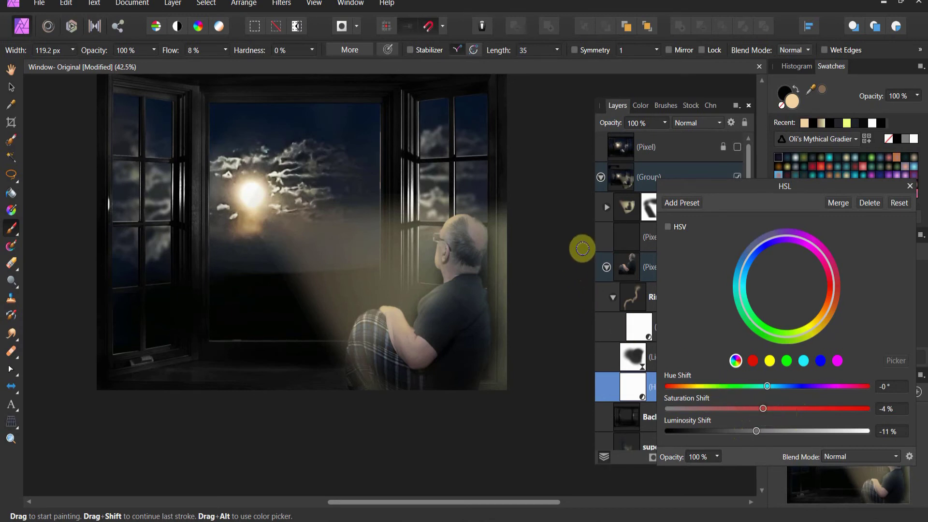
left_click(911, 187)
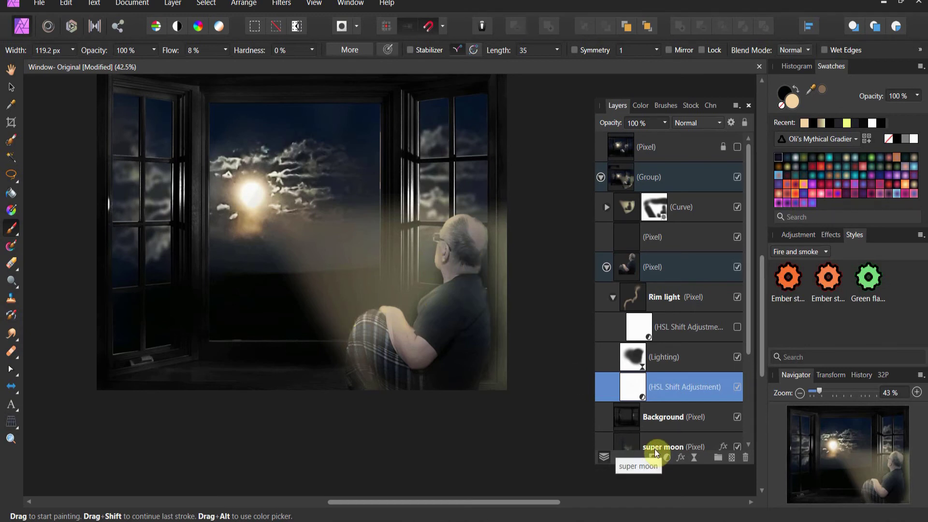
- Delete the empty pixel layer directly above the man's layer in the group
left_click(603, 176)
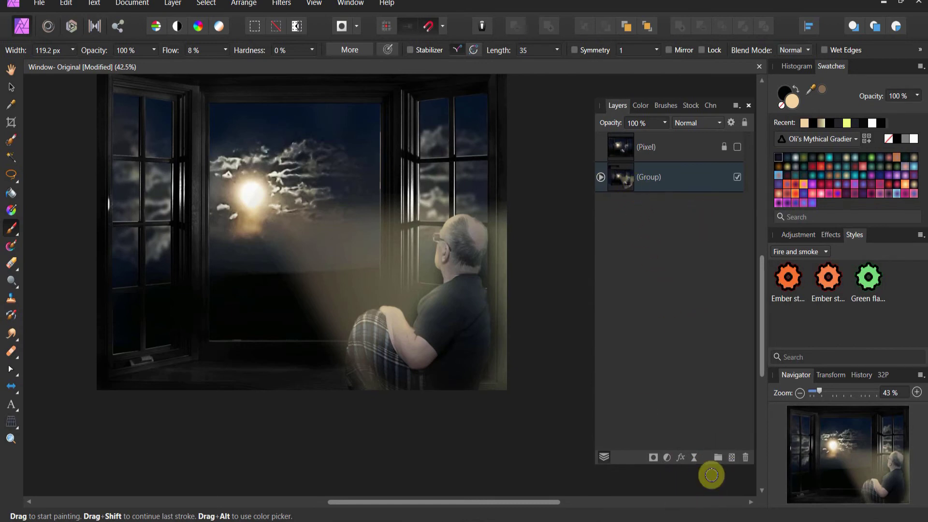
left_click(600, 178)
left_click(624, 236)
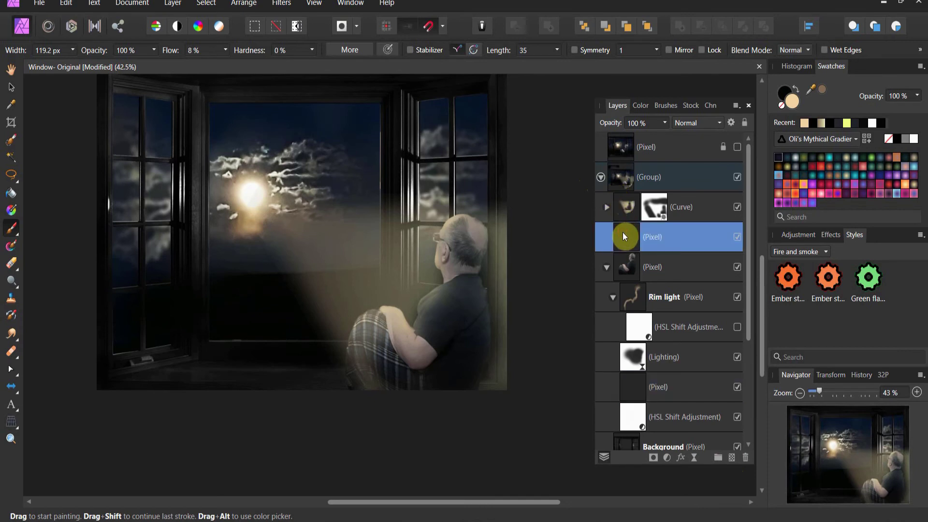
key("Delete")
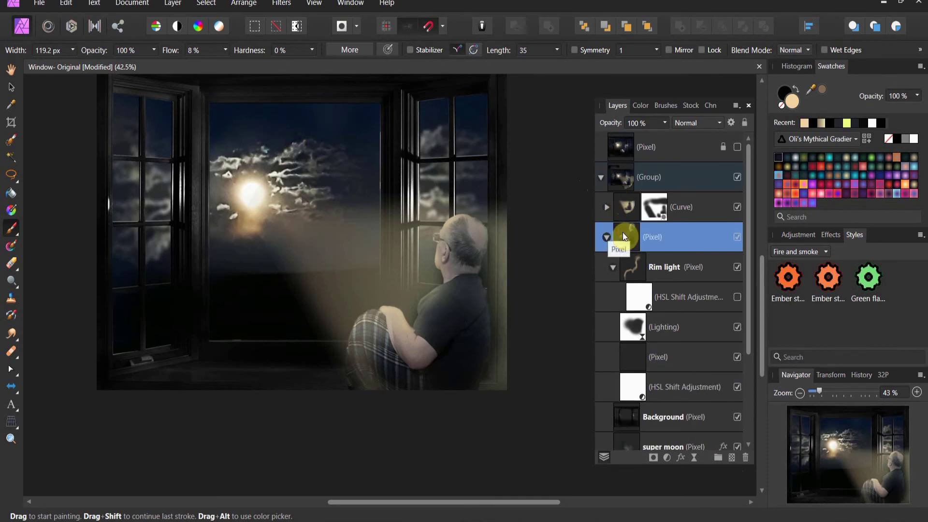
- Collapse and select the whole group, and add a Gradient Map adjustment above it
left_click(601, 178)
left_click(619, 175)
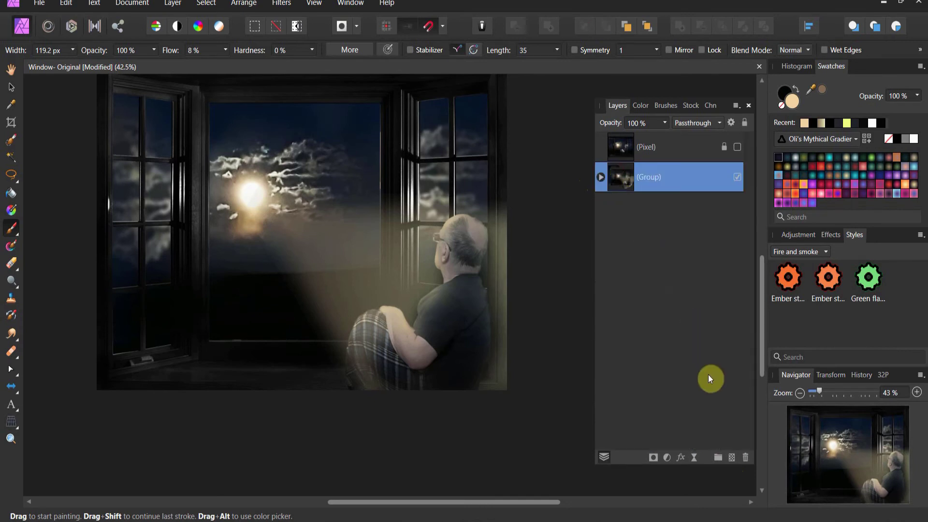
left_click(670, 455)
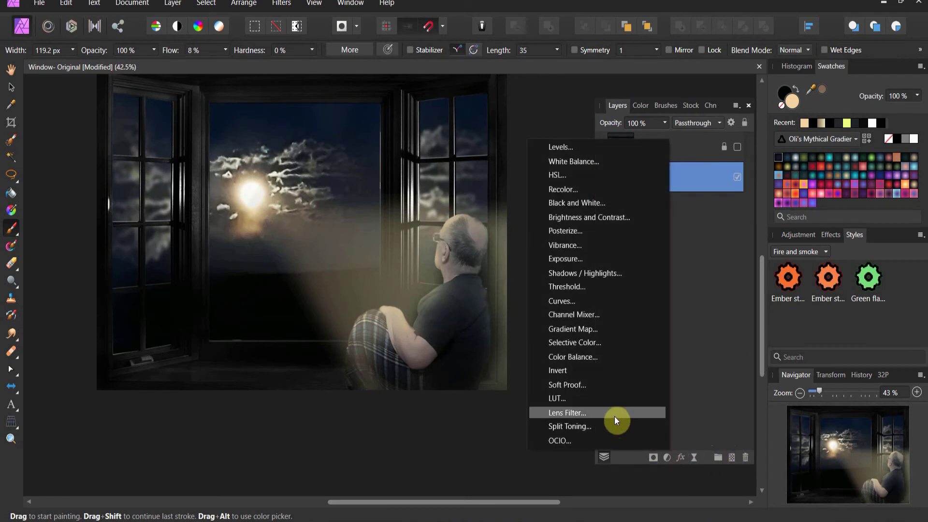
left_click(613, 331)
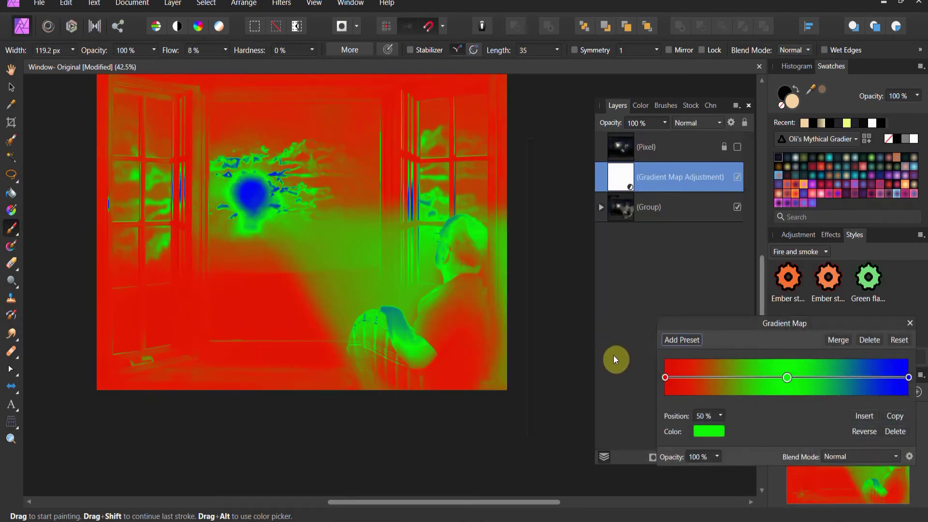
mouse_move(421, 257)
left_mouse_down()
mouse_move(371, 200)
mouse_move(419, 199)
mouse_move(460, 180)
mouse_move(476, 128)
mouse_move(467, 96)
left_mouse_up()
- Set the gradient map's first stop to dark blue (H 234, S 94, L 37) and delete the green middle stop
left_click(665, 378)
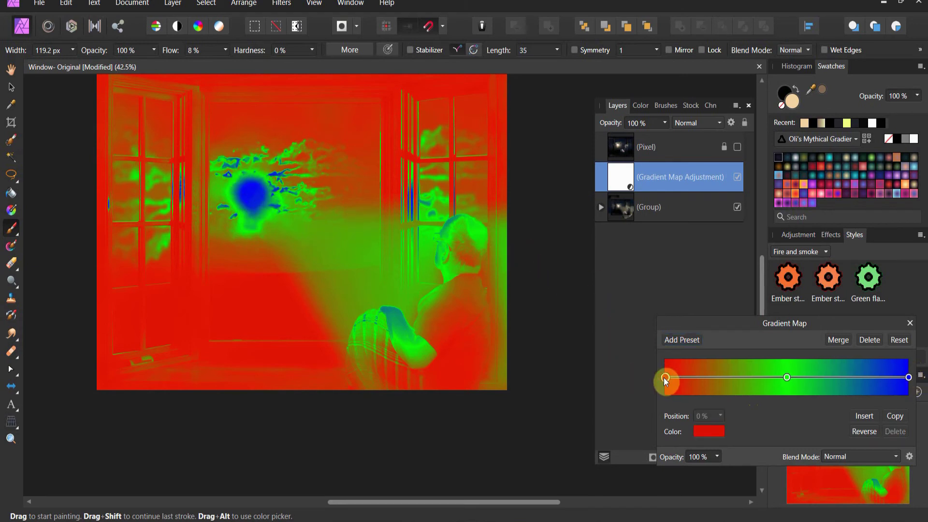
left_click(719, 437)
mouse_move(703, 310)
left_mouse_down()
mouse_move(709, 298)
mouse_move(683, 303)
mouse_move(692, 329)
left_mouse_up()
left_click(692, 328)
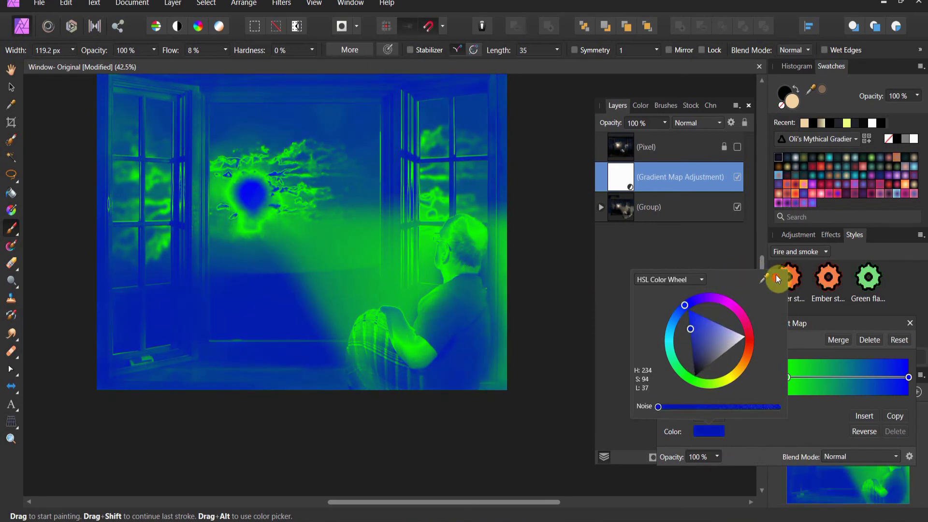
left_click(765, 239)
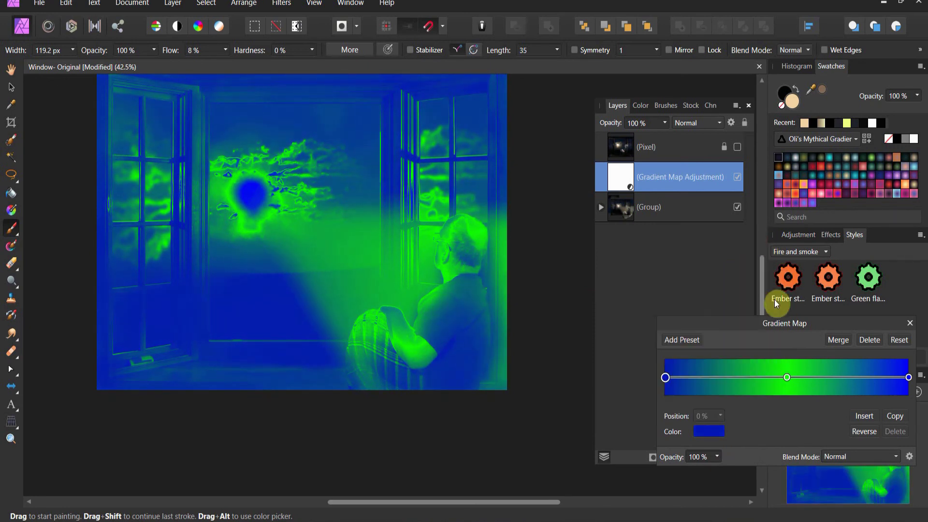
left_click(788, 377)
left_click(895, 431)
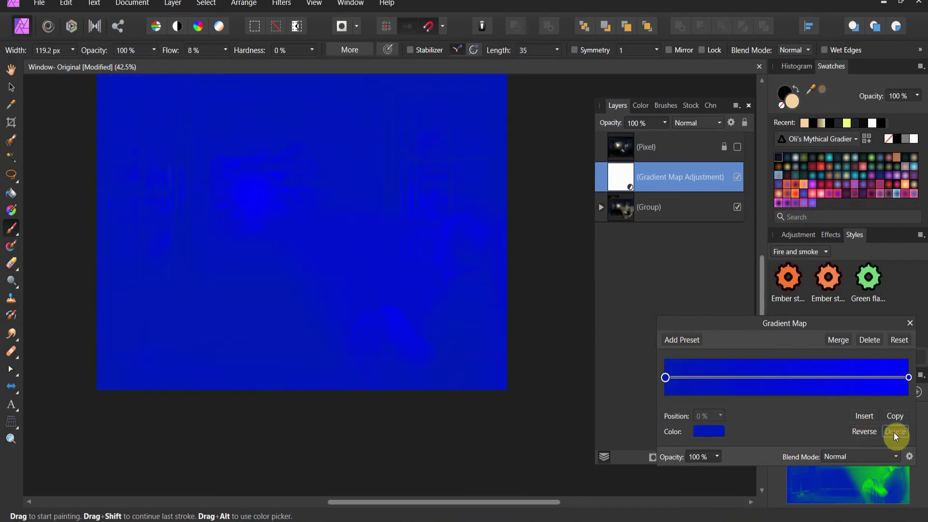
- Set the gradient map's last stop to yellow-green (H 74, S 100, L 50) and close the adjustment's settings
left_click(909, 377)
left_click(722, 430)
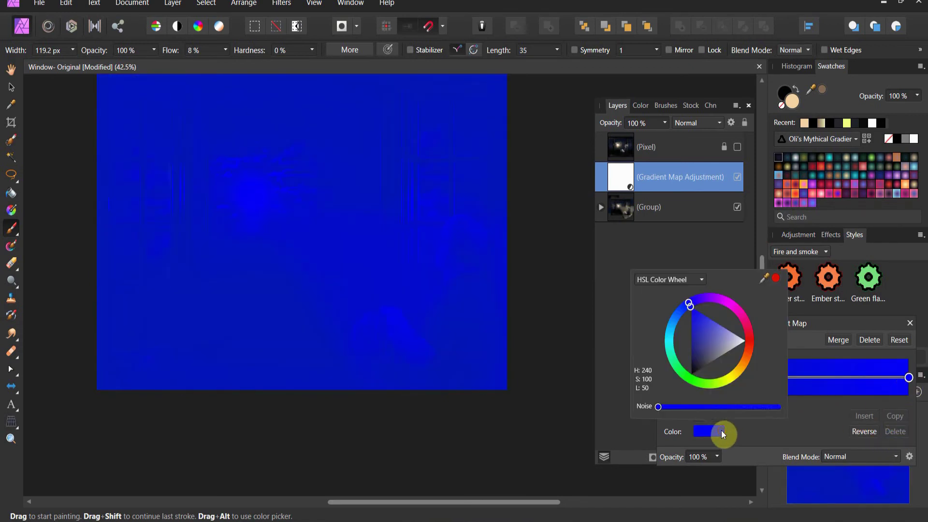
left_click_drag(723, 379, 720, 384)
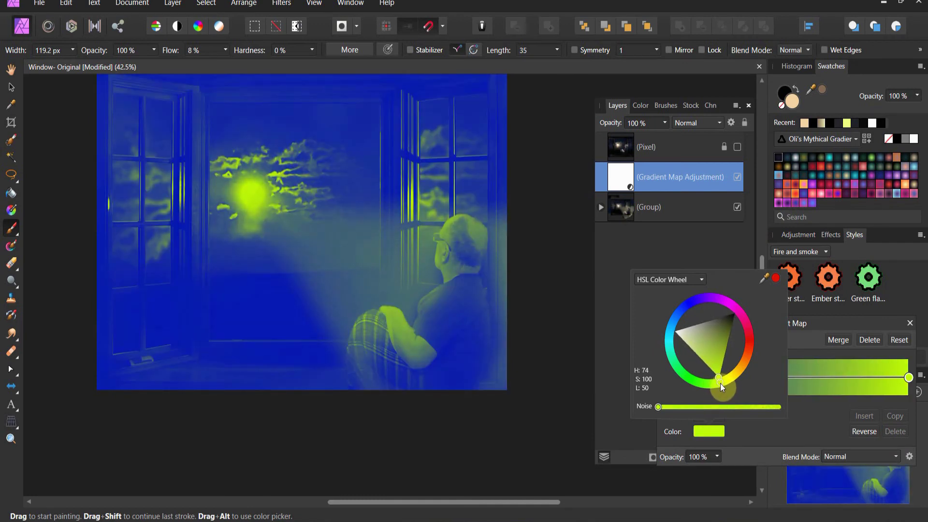
left_click(747, 254)
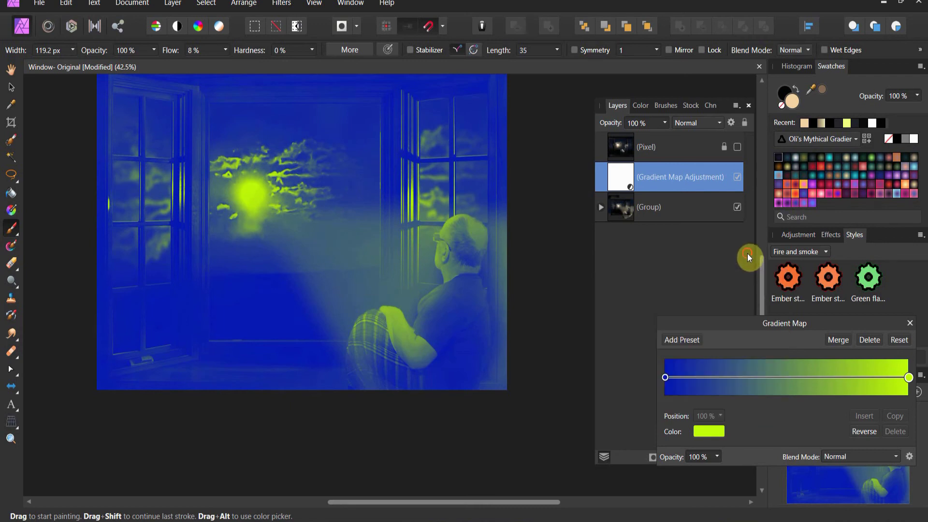
left_click(909, 324)
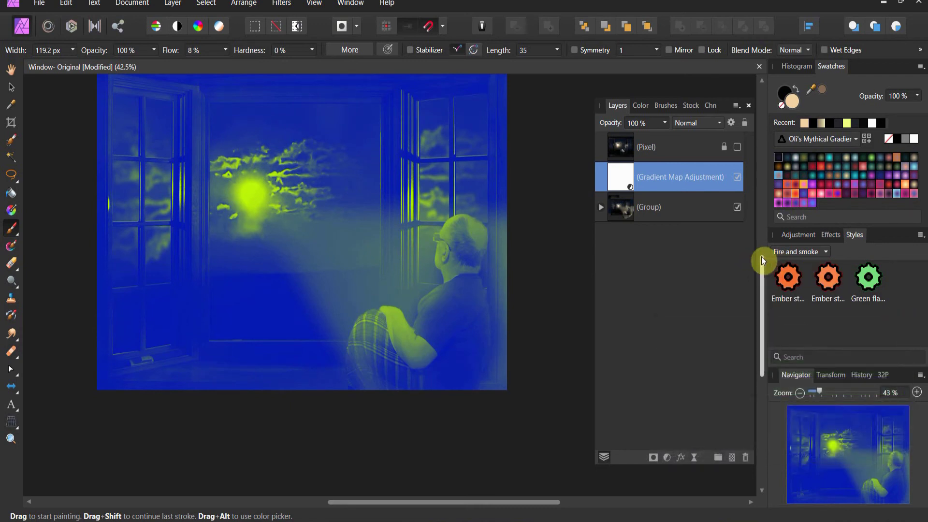
- Set the Gradient Map adjustment's blend mode to Multiply and its layer opacity to 5%
left_click(675, 124)
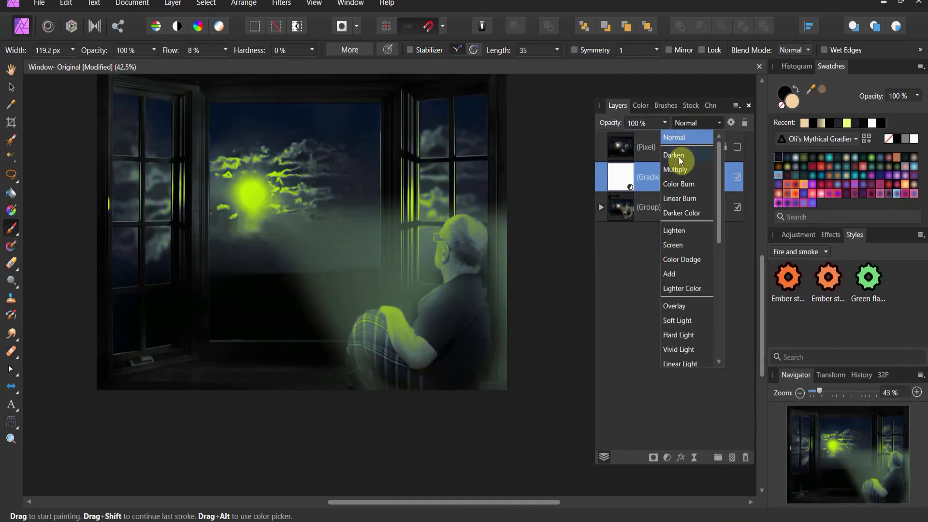
left_click(678, 170)
left_click(664, 123)
left_click_drag(669, 136, 585, 143)
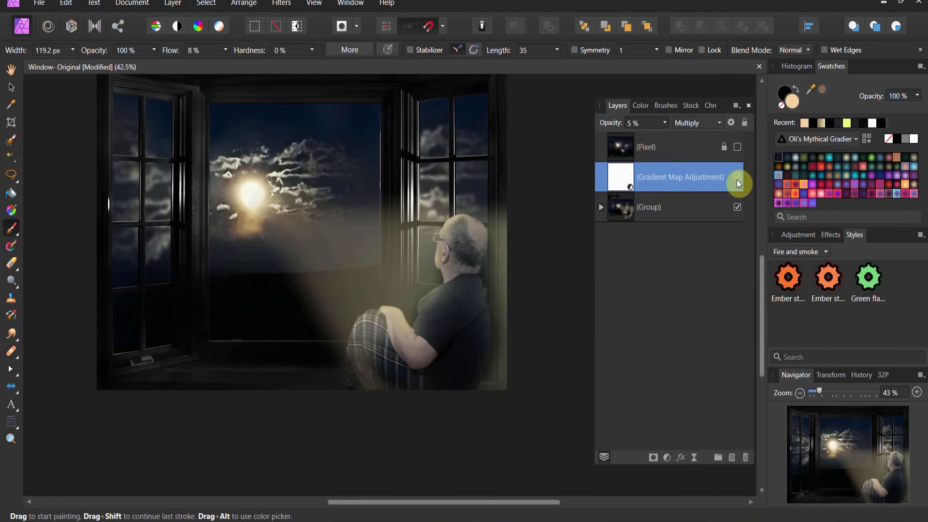
- Expand the group, add a Levels adjustment for the man and nest it inside his layer, directly above Rim light
left_click(603, 207)
left_click(626, 268)
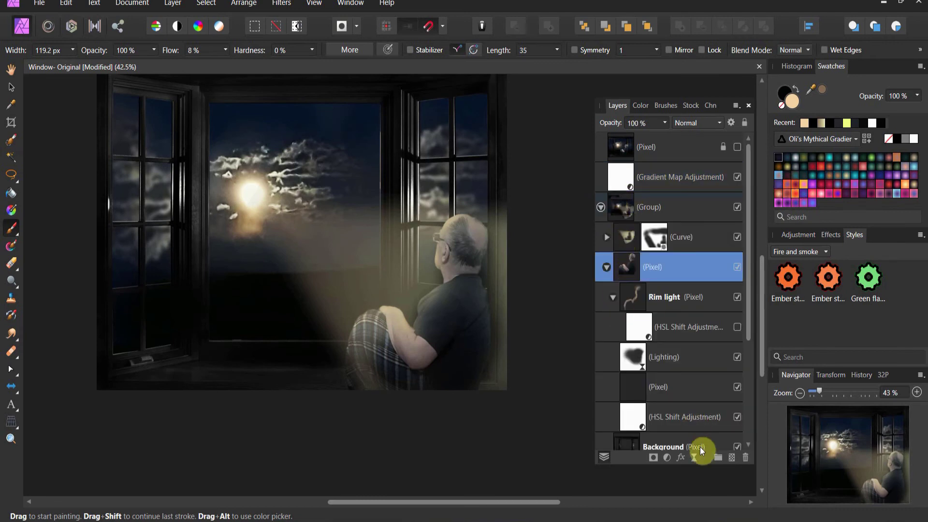
left_click(669, 458)
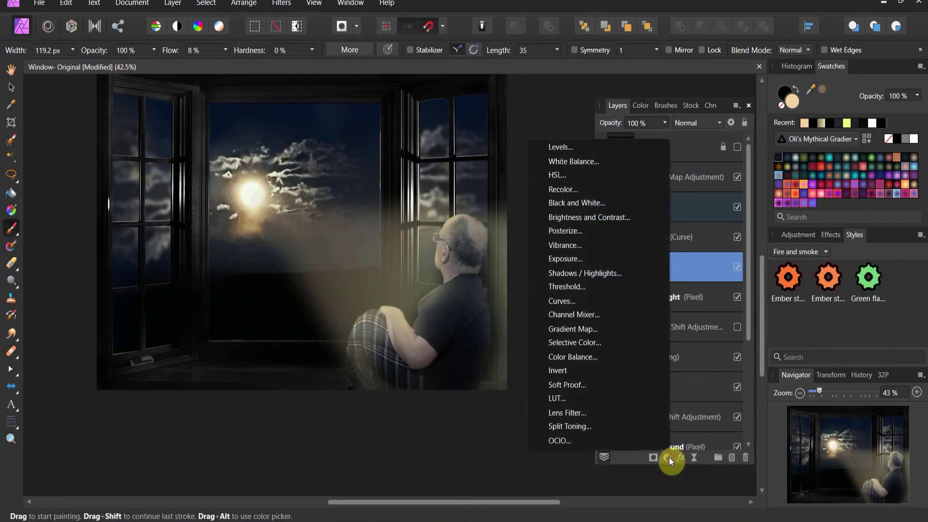
left_click(574, 149)
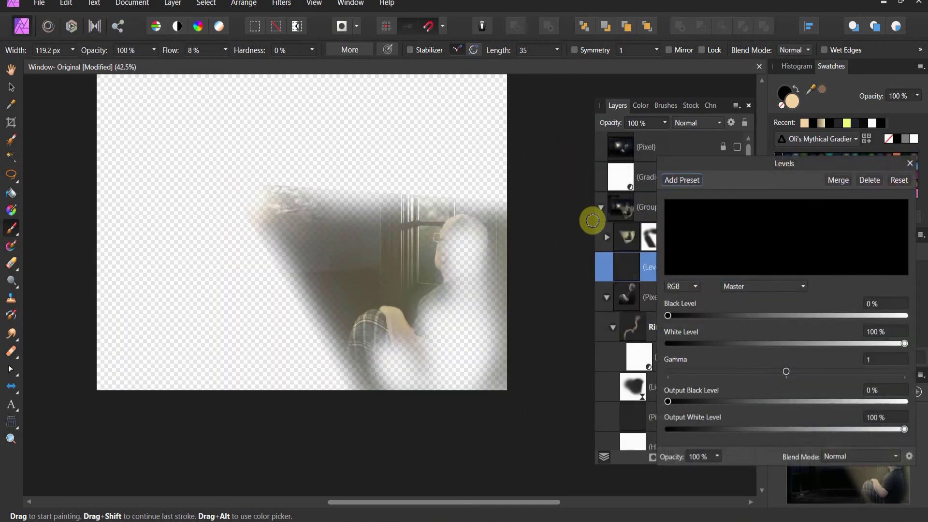
left_click_drag(628, 266, 639, 312)
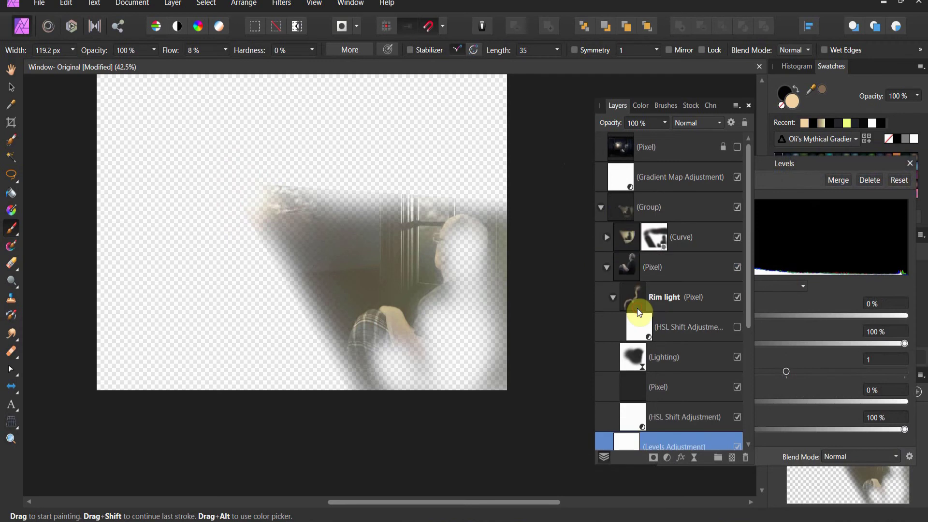
left_click(799, 166)
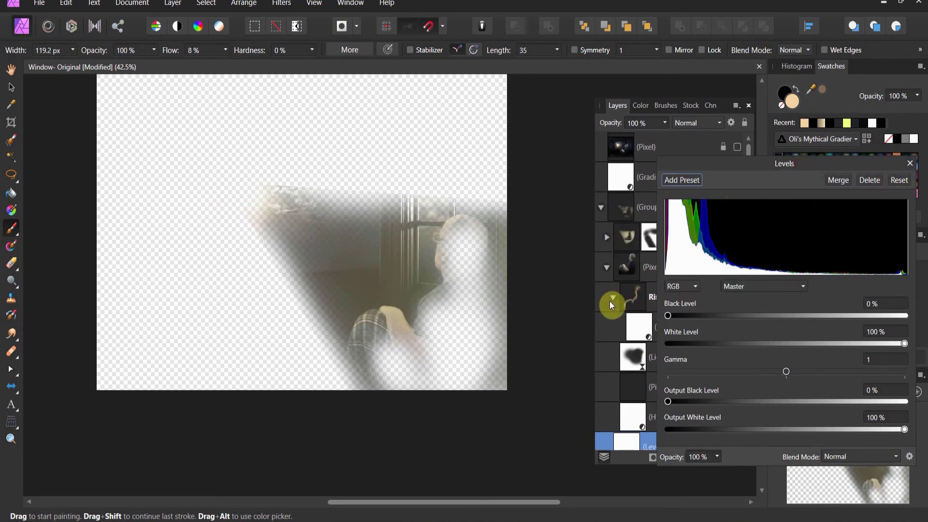
left_click(910, 163)
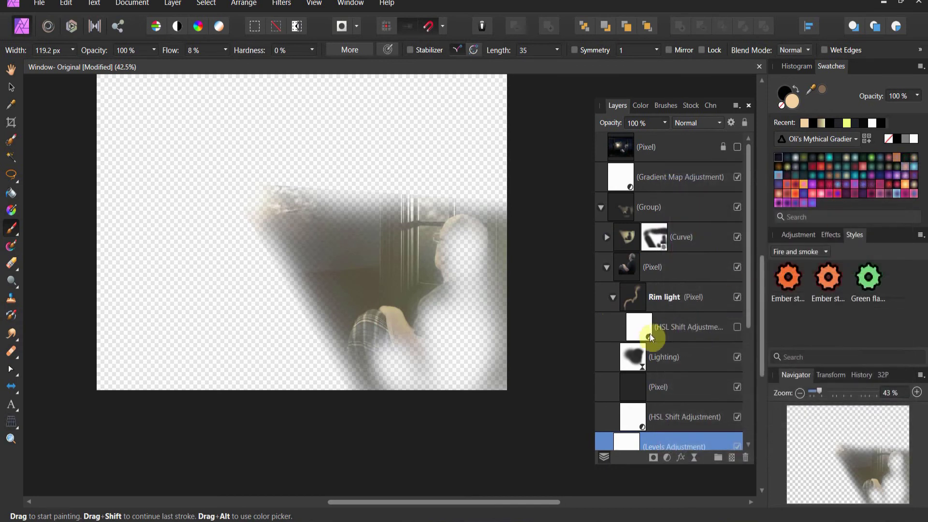
scroll(631, 431, "down", 1)
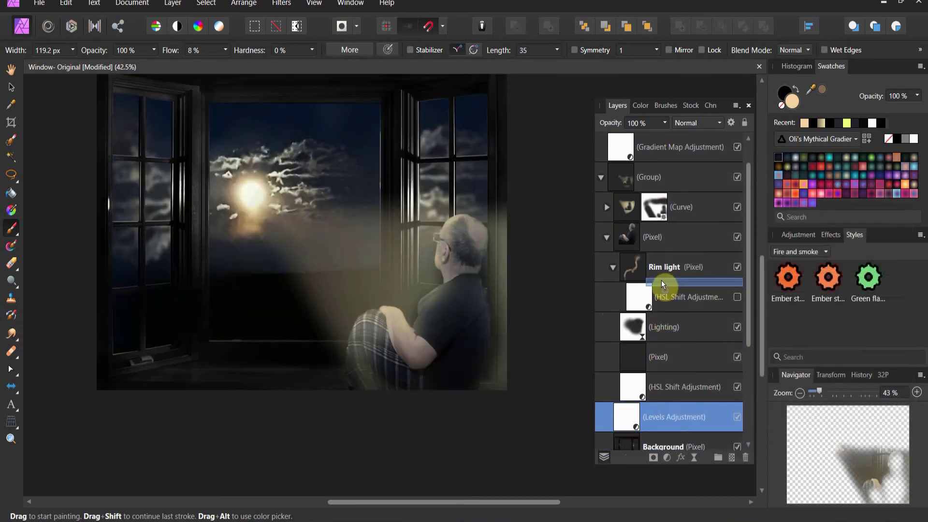
left_click_drag(637, 250, 640, 252)
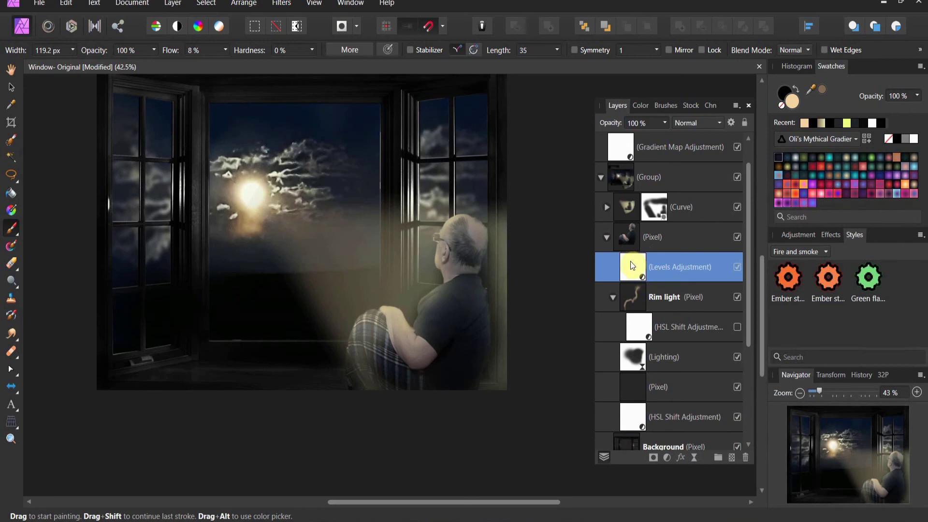
- Set the man's Levels adjustment to black level 6%, white level 88% and output white level 77%
double_click(631, 261)
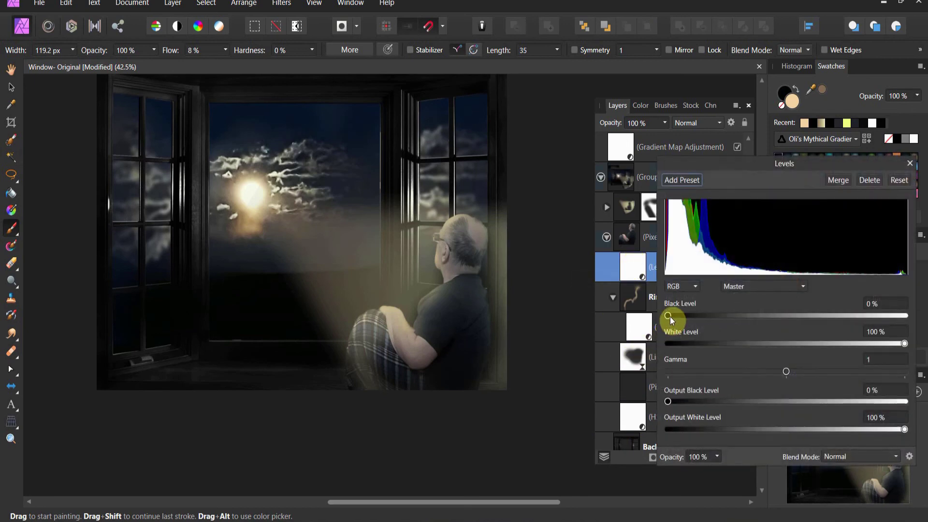
left_click_drag(669, 316, 685, 315)
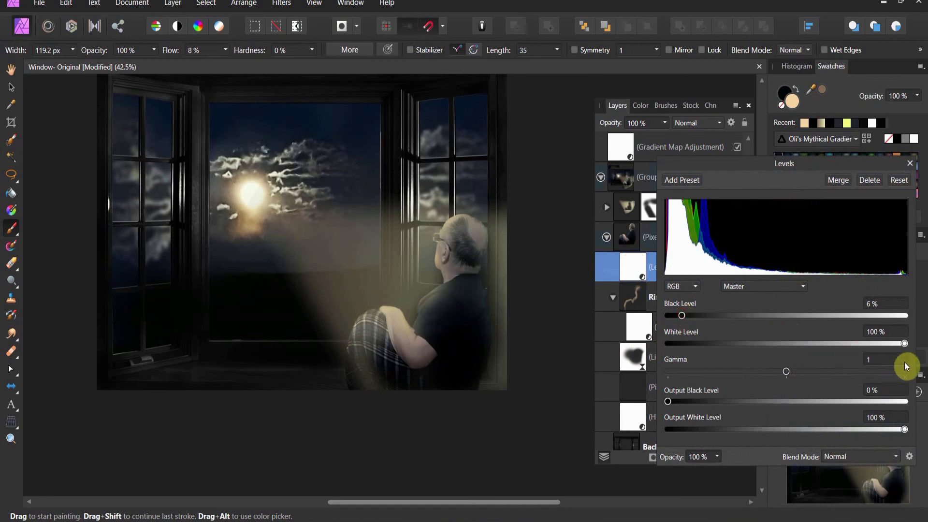
left_click_drag(905, 344, 878, 345)
left_click(905, 429)
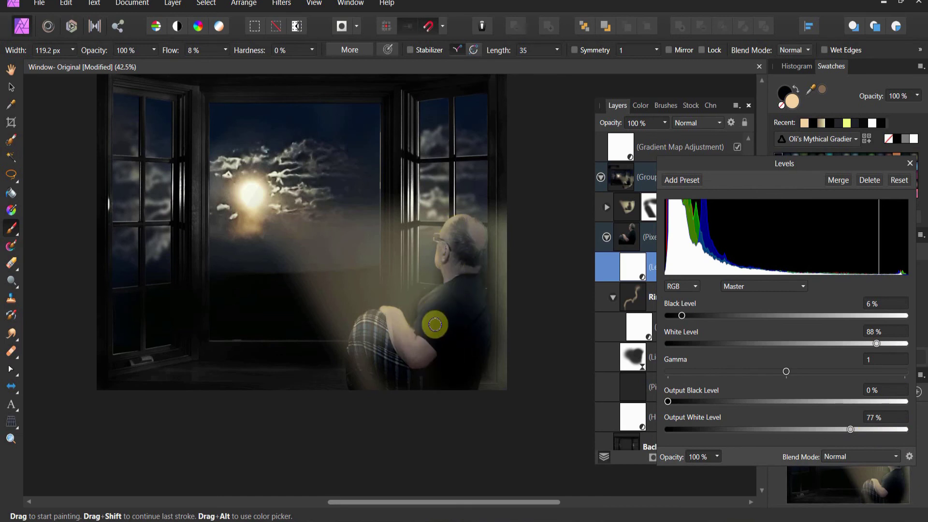
left_click(909, 165)
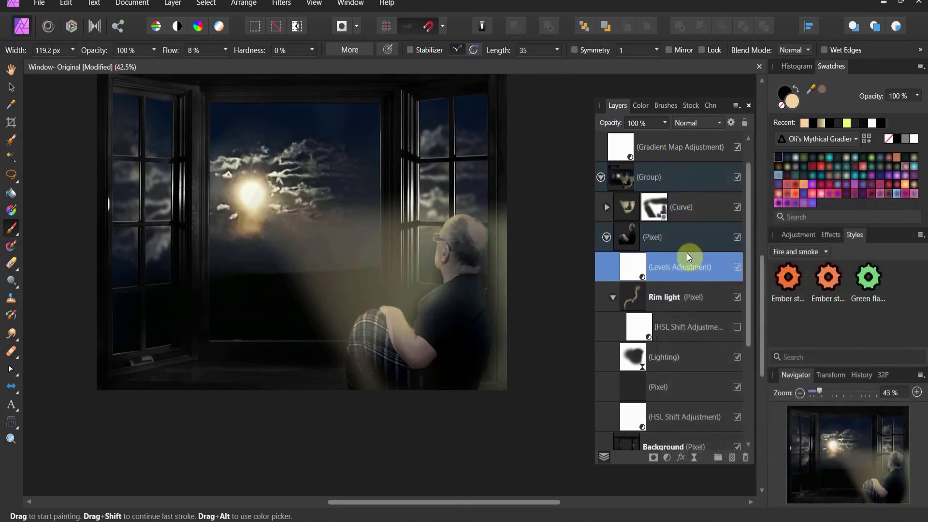
- Reduce the Rim light layer's opacity to 13%
left_click(623, 297)
left_click(665, 122)
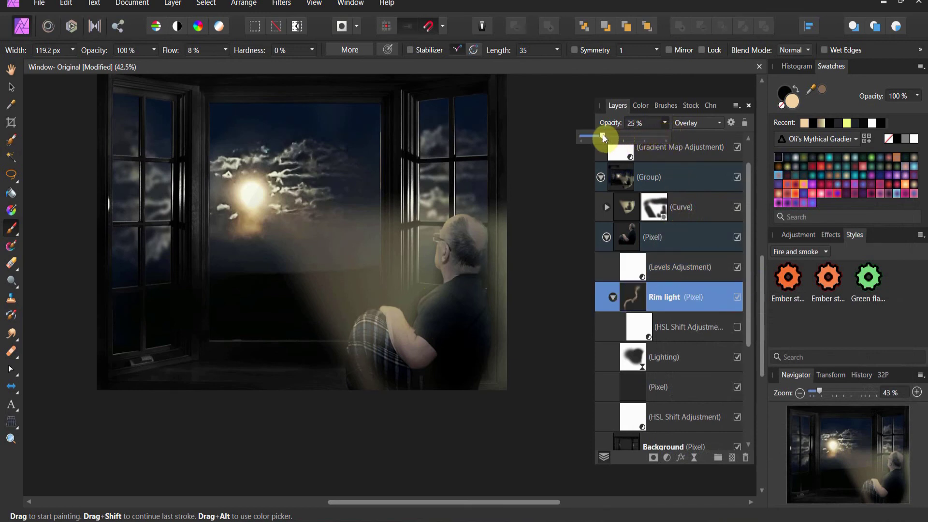
left_click_drag(602, 138, 593, 138)
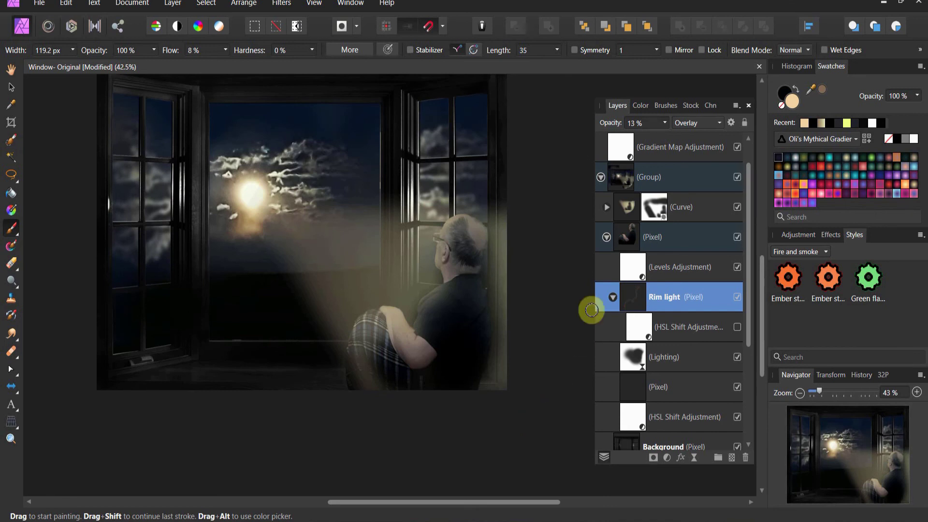
- Add a Curves adjustment and nest it inside the man's layer, directly above the Levels adjustment
left_click(623, 249)
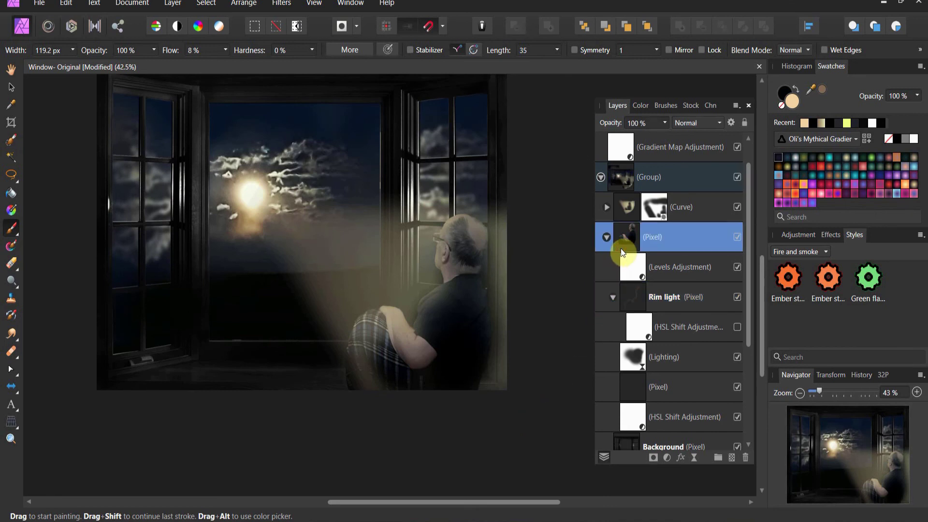
left_click(668, 456)
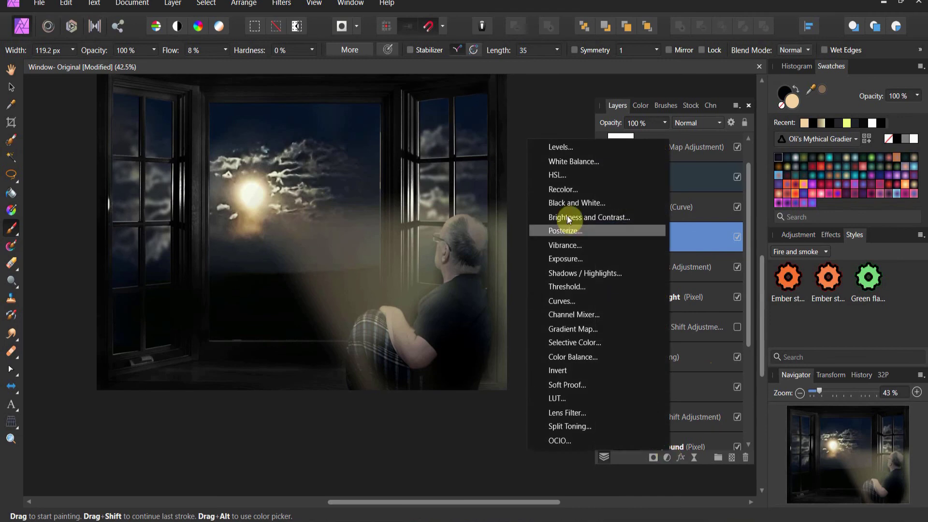
left_click(572, 302)
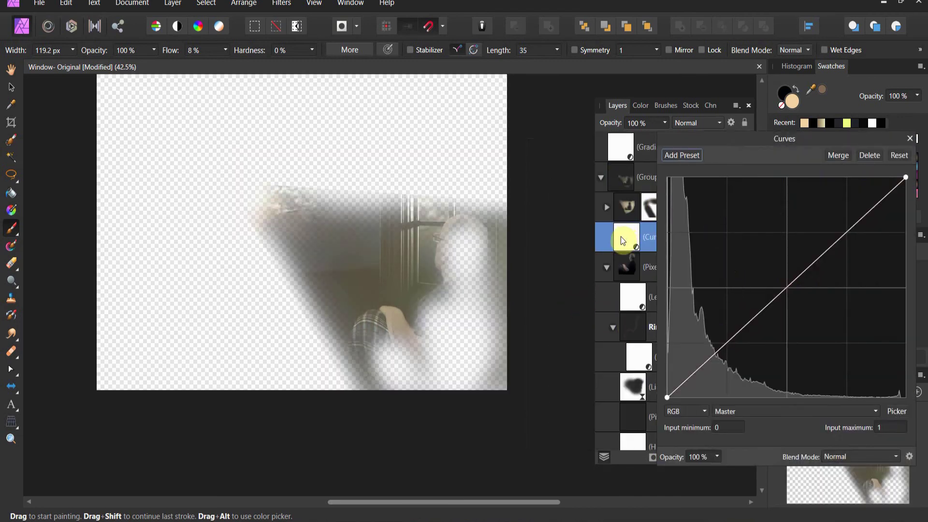
left_click_drag(620, 236, 643, 276)
left_click(797, 154)
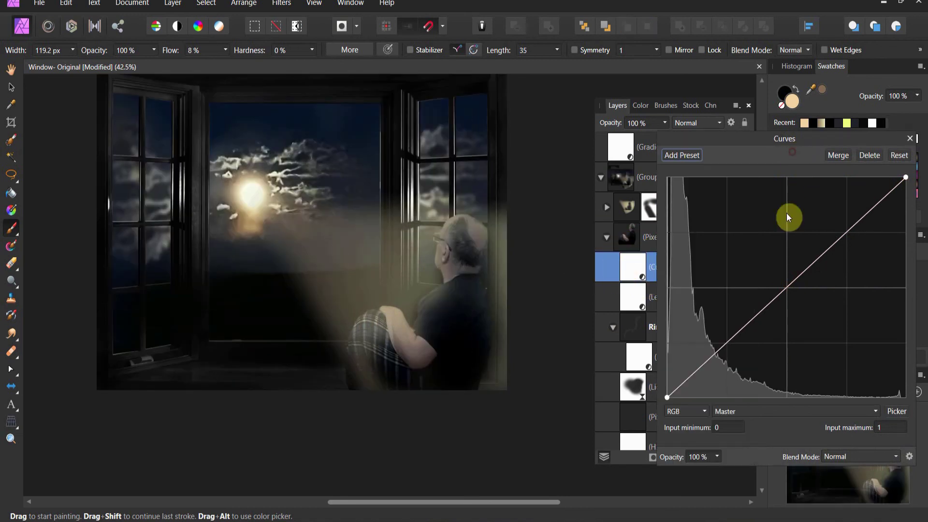
- Shape the master curve into a gentle S, lowering the shadows slightly and raising the highlights
left_click(733, 340)
left_click_drag(734, 341, 736, 347)
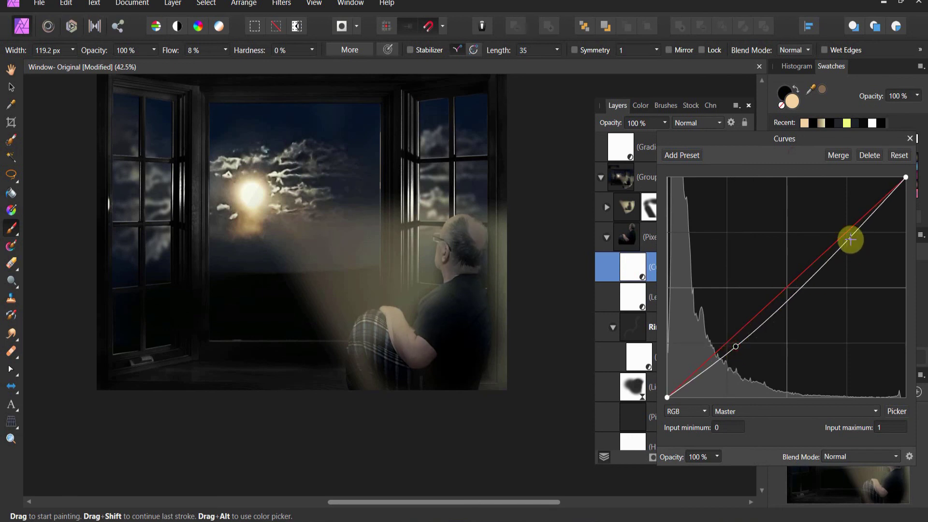
left_click_drag(851, 239, 837, 222)
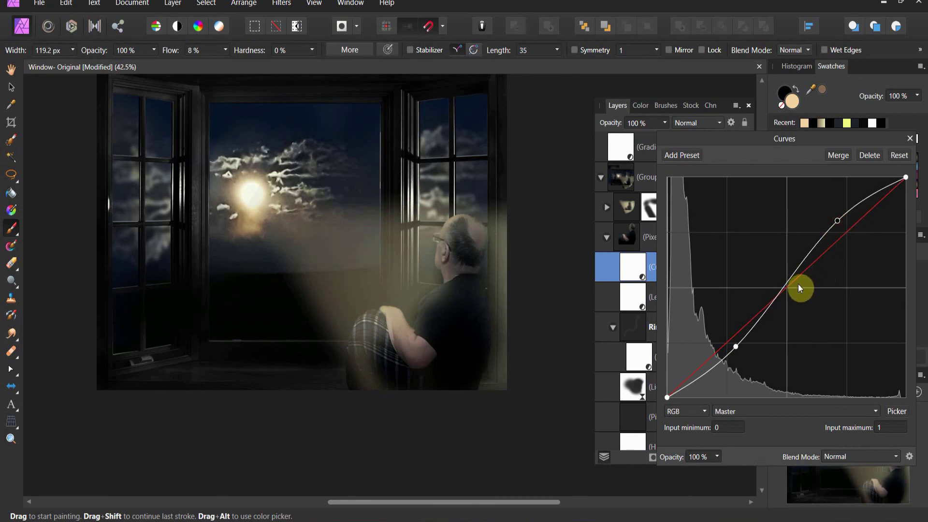
- In the Blue channel, anchor the curve at the shadow quarter point and lower the highlights slightly
left_click(732, 411)
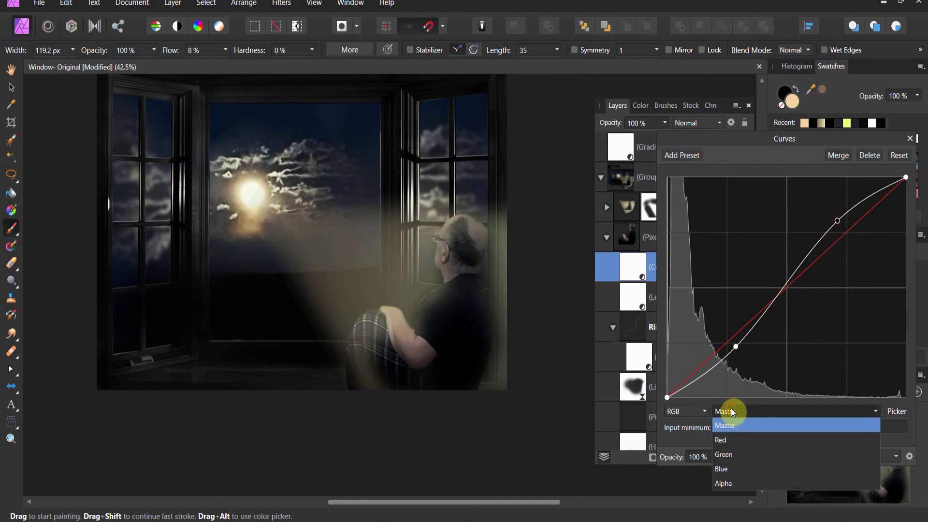
left_click(735, 468)
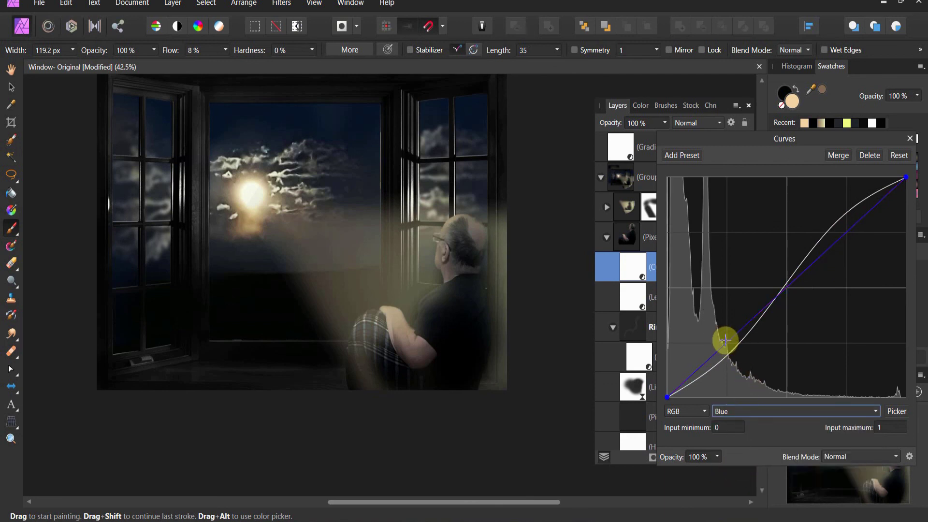
mouse_move(725, 341)
left_mouse_down()
mouse_move(729, 354)
mouse_move(727, 341)
left_mouse_up()
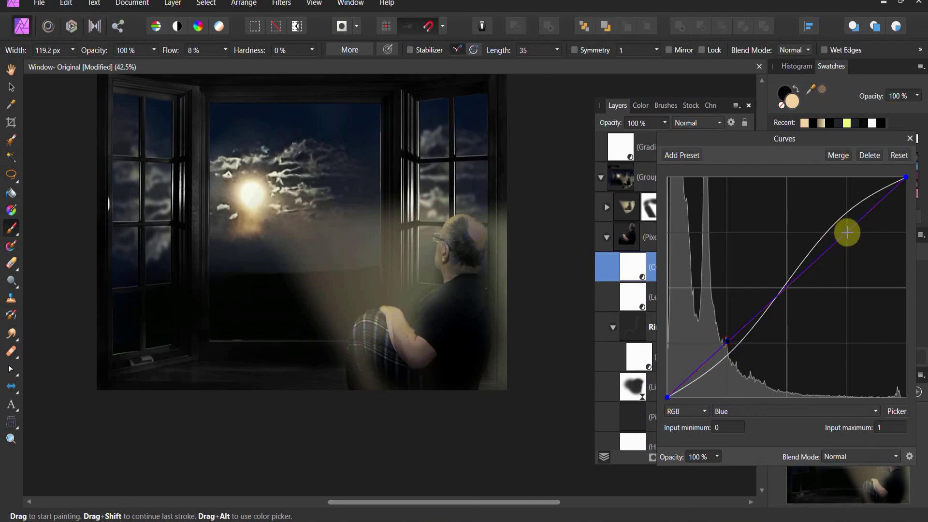
mouse_move(847, 233)
left_mouse_down()
mouse_move(846, 219)
mouse_move(857, 242)
mouse_move(850, 237)
left_mouse_up()
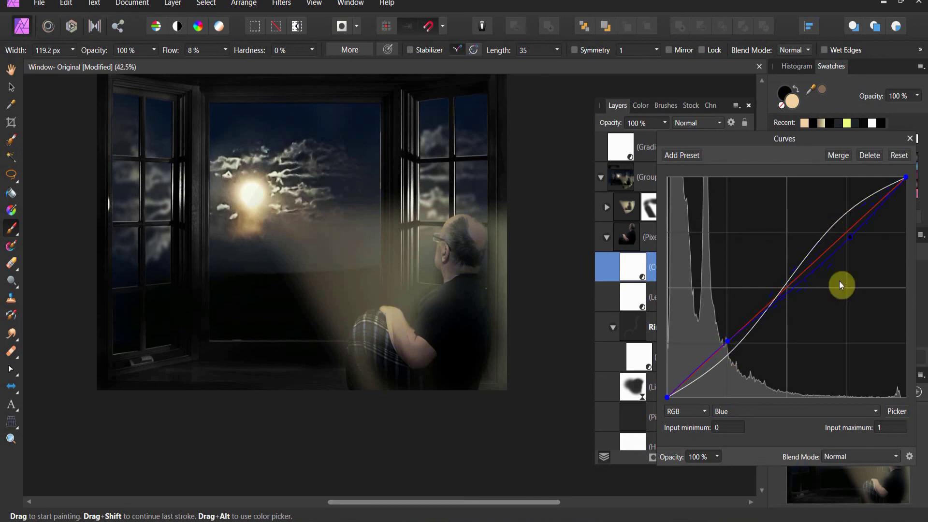
- Anchor the Green channel curve at the shadow quarter point and place a point just above the midtones on the Red channel curve
left_click(764, 413)
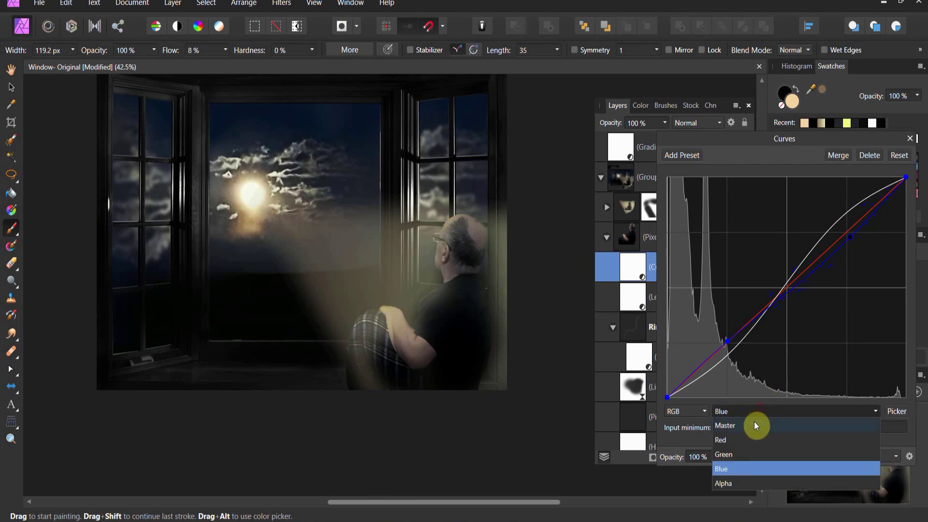
left_click(744, 453)
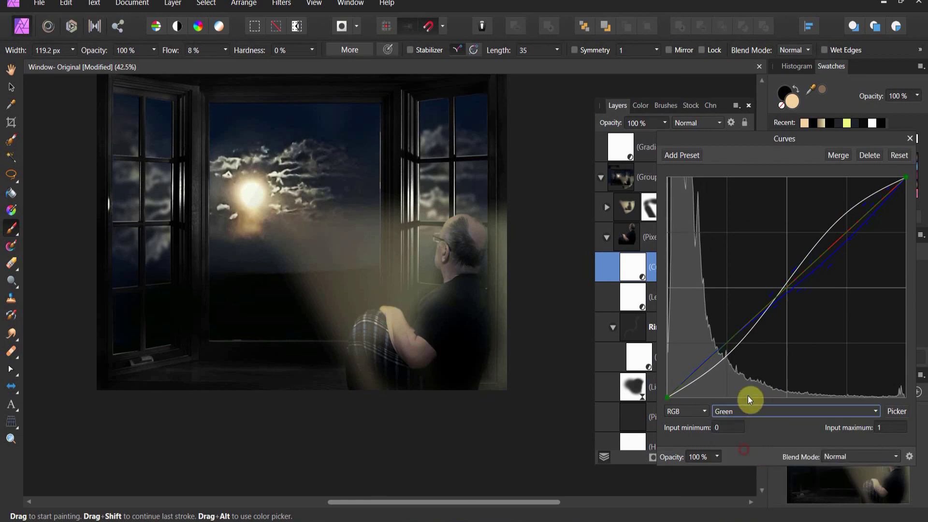
left_click(728, 342)
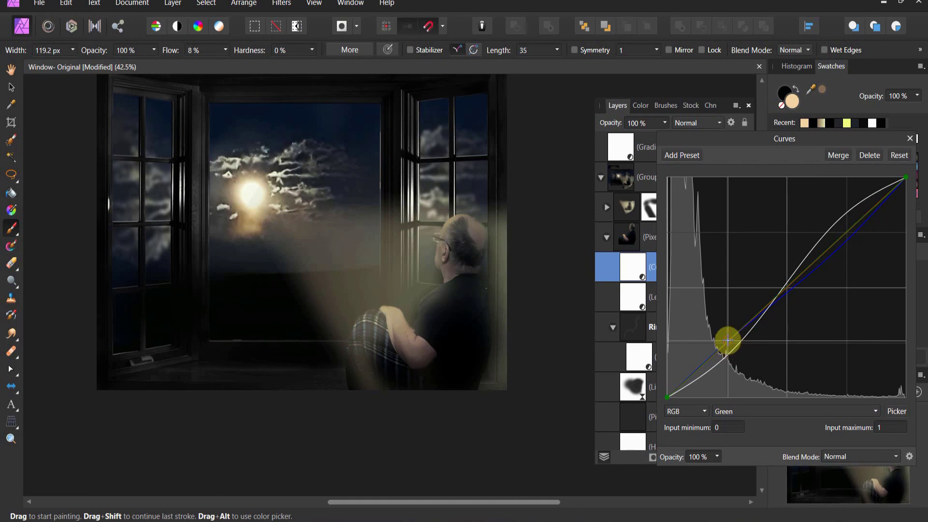
left_click(774, 413)
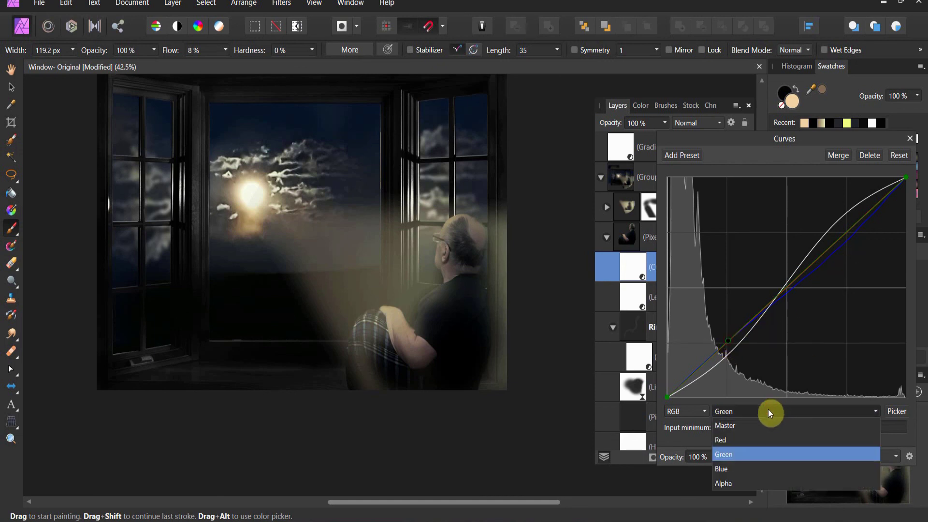
left_click(759, 435)
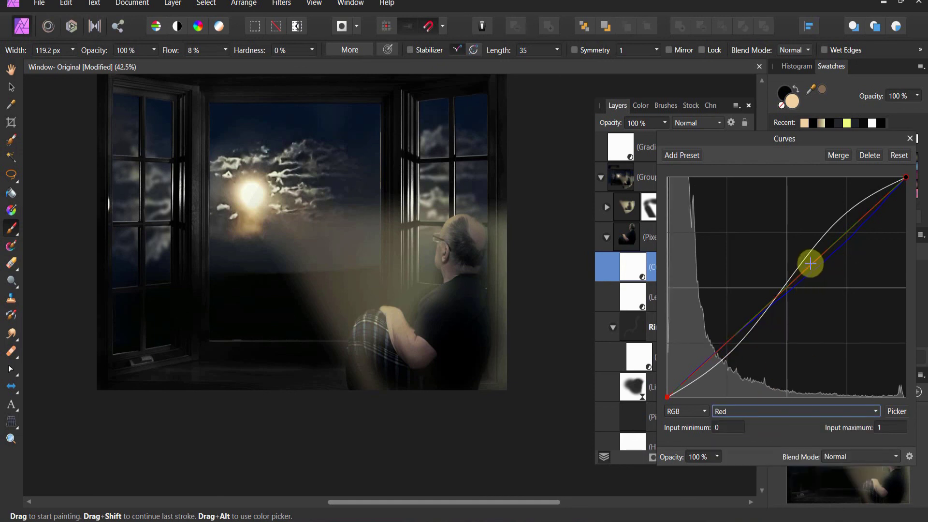
mouse_move(811, 266)
left_mouse_down()
mouse_move(809, 279)
mouse_move(808, 268)
left_mouse_up()
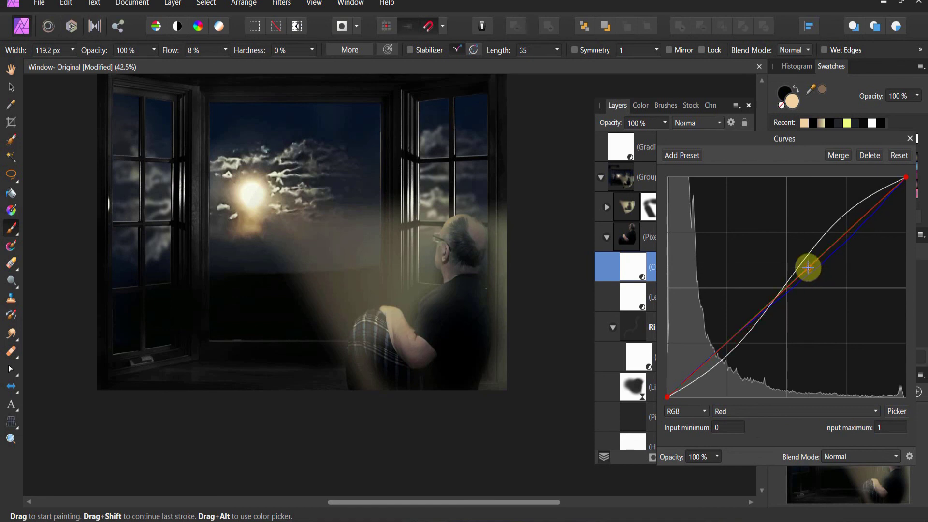
left_click(911, 140)
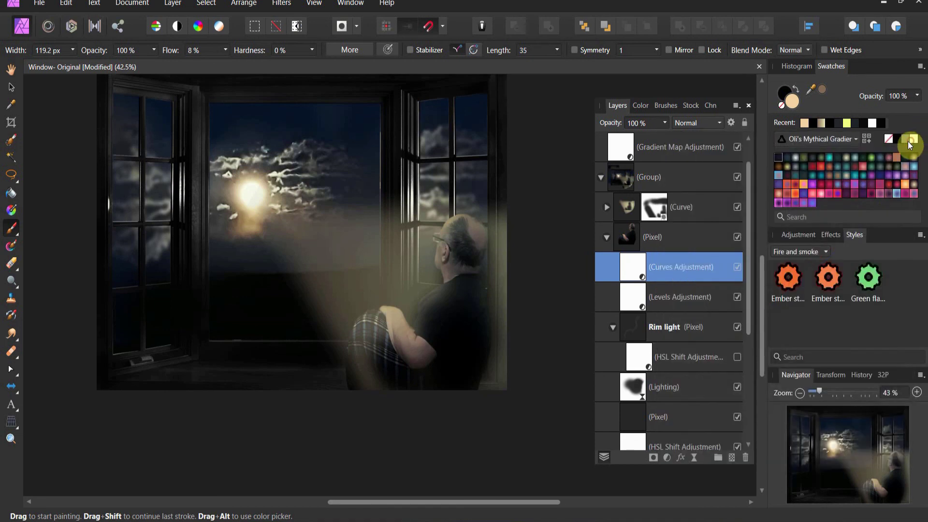
- Add a live Clarity filter and nest it inside the man's layer, directly above the Curves adjustment
left_click(636, 245)
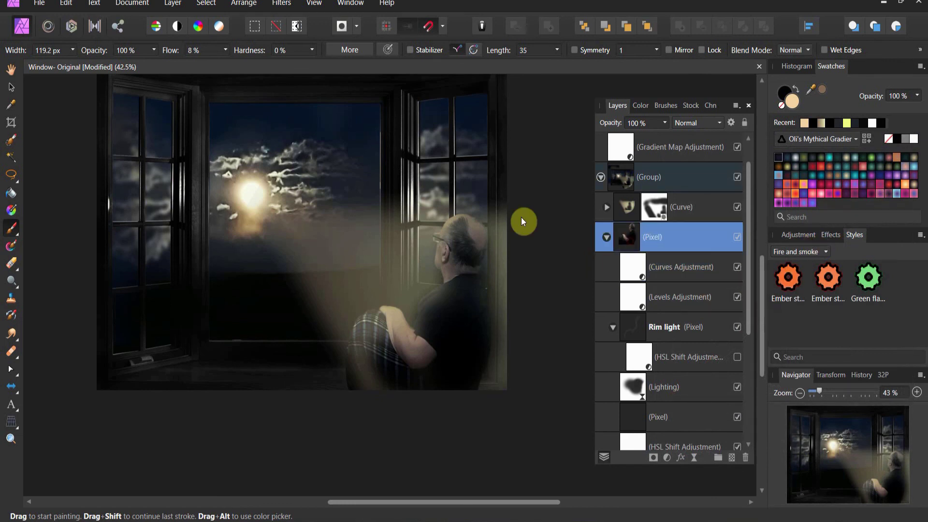
left_click(159, 8)
mouse_move(154, 137)
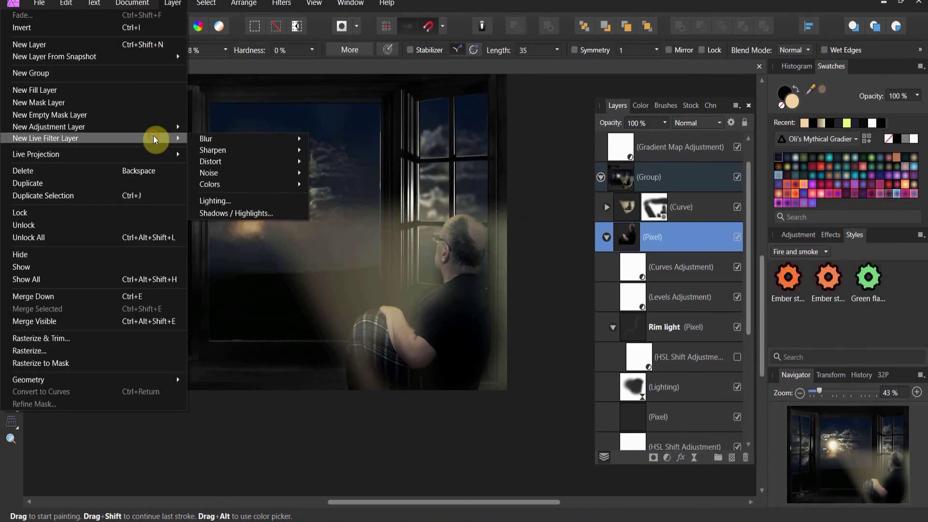
mouse_move(198, 153)
left_click(169, 152)
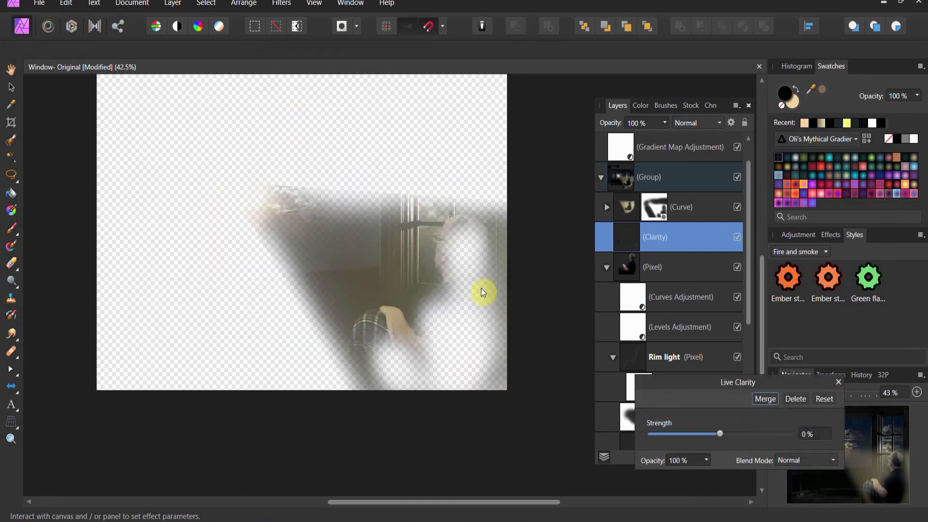
left_click_drag(636, 246, 643, 282)
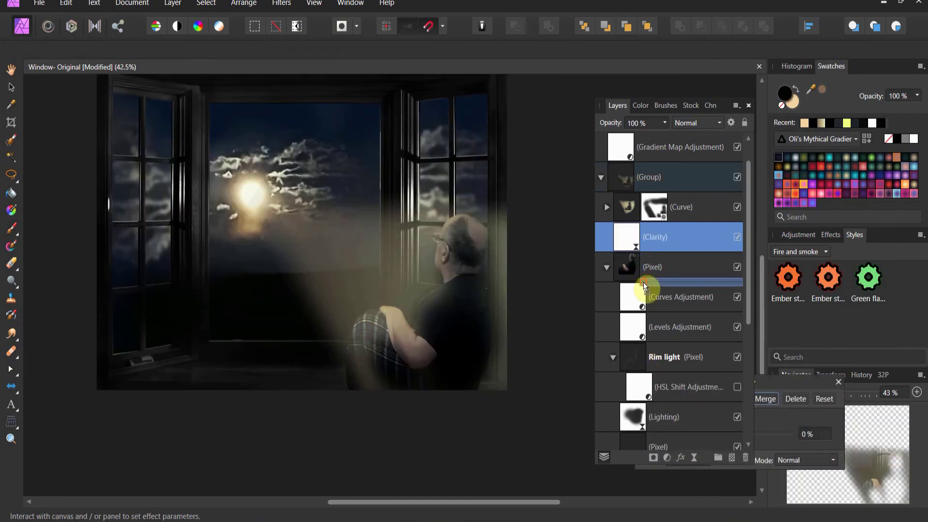
- Set the Clarity filter's strength to 64% and close its settings
left_click(769, 413)
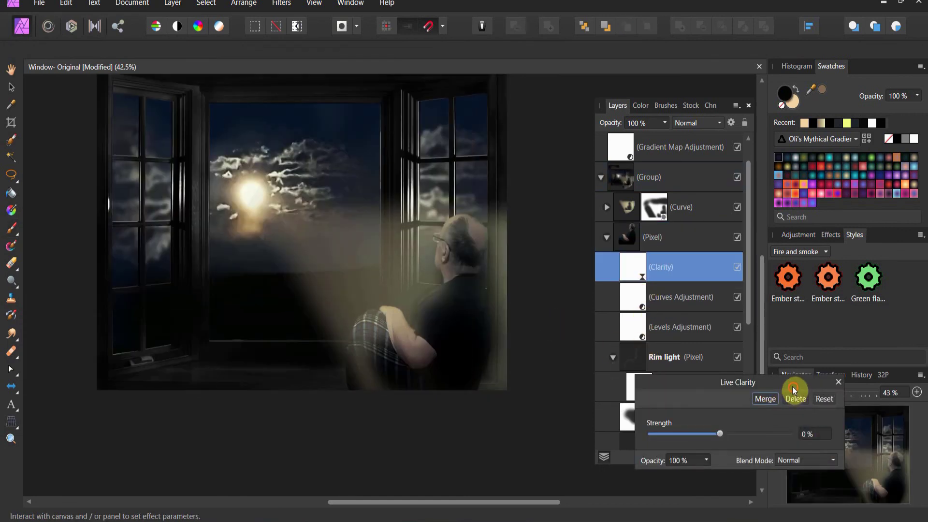
left_click_drag(721, 434, 766, 437)
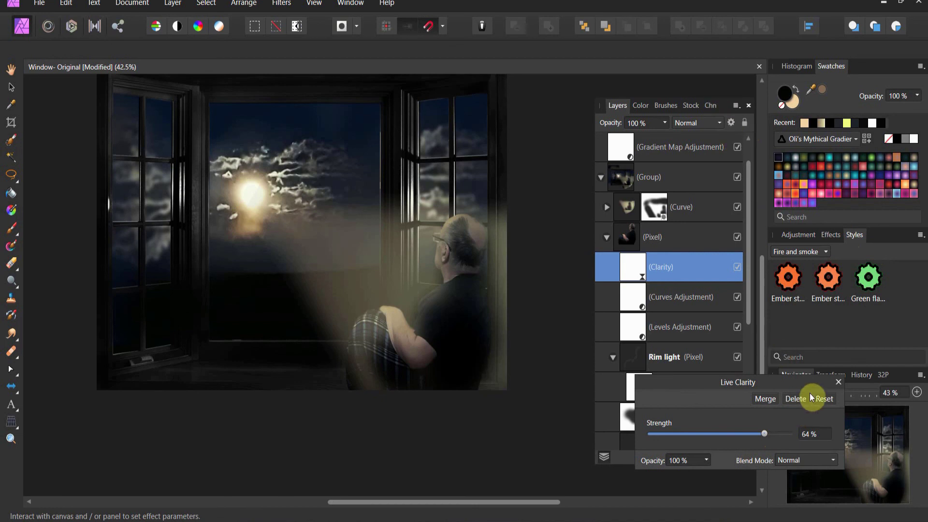
left_click(838, 382)
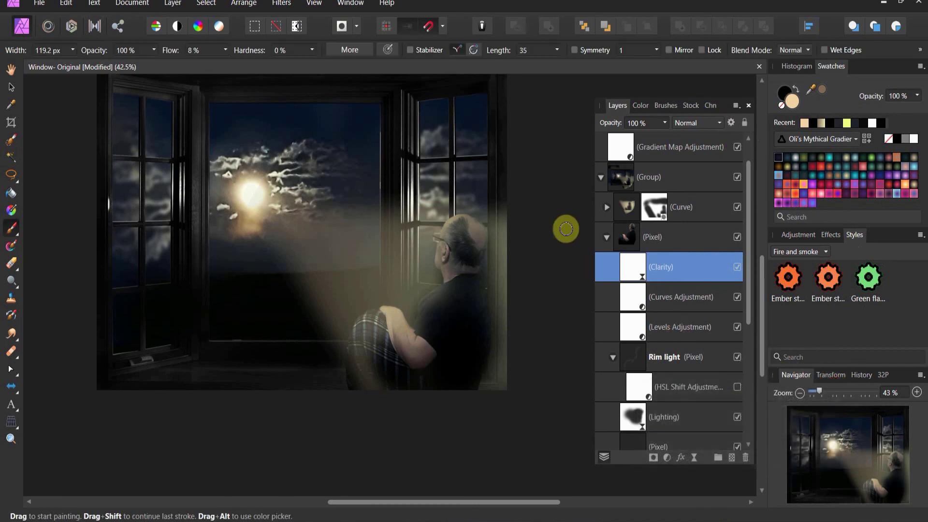